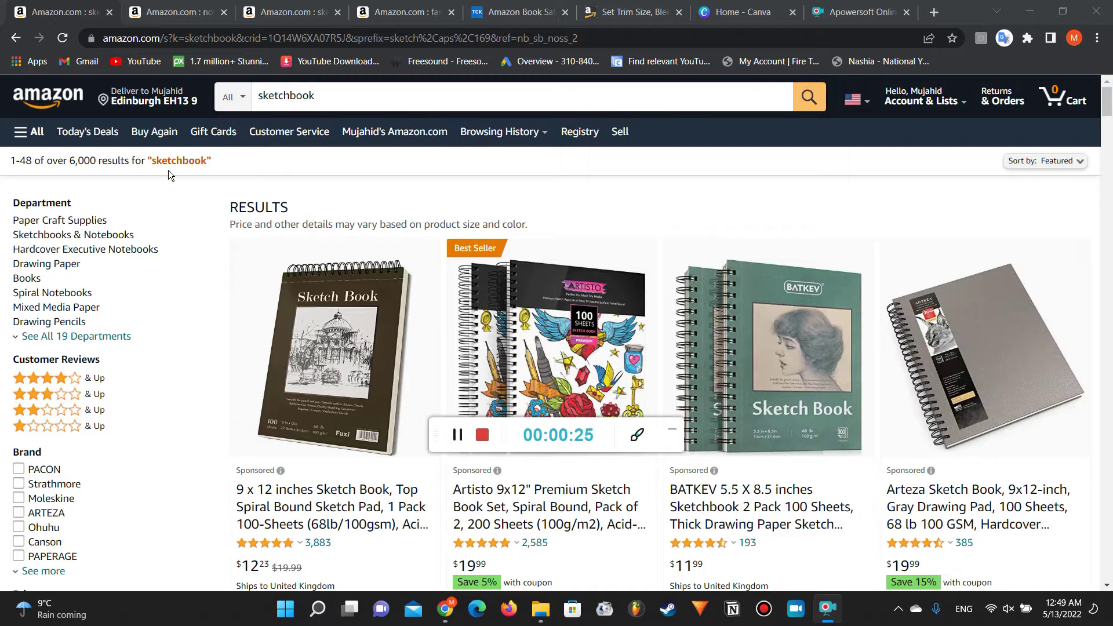
Step: Check the result count of the sketchbook search, and search the store for "notebook" as a comparison
click(169, 166)
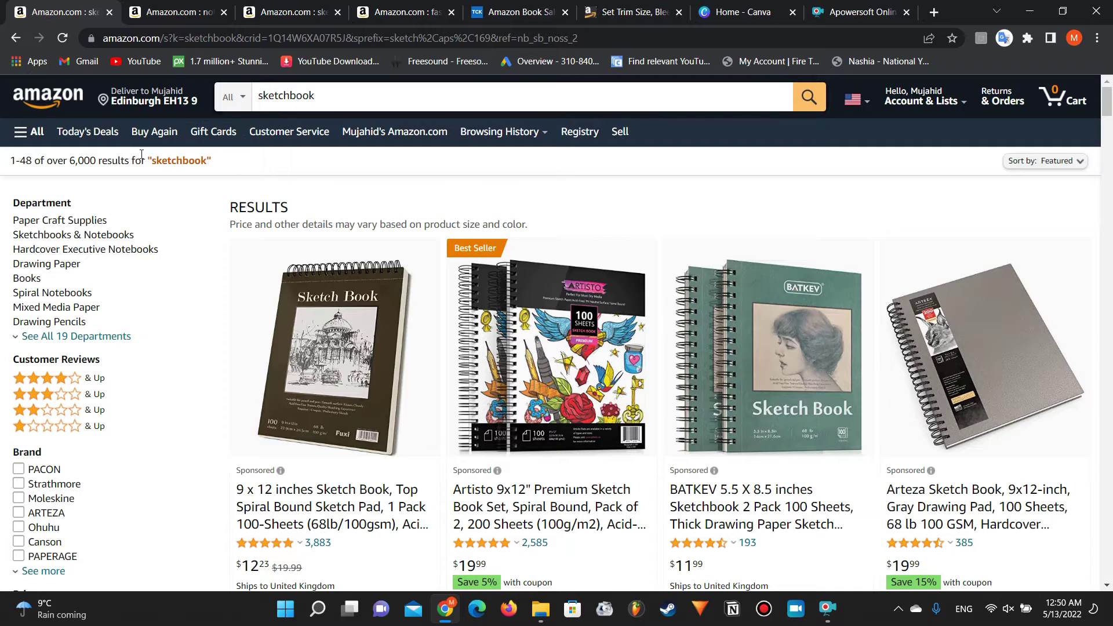
drag(70, 164, 121, 163)
click(121, 163)
double_click(304, 96)
text(notebook)
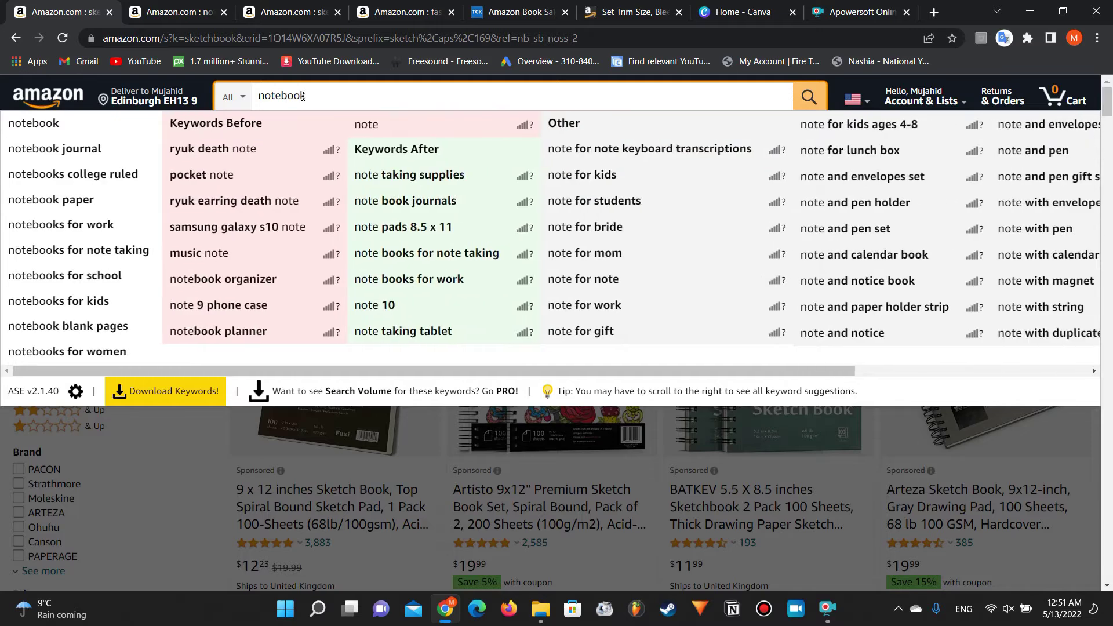
key(Return)
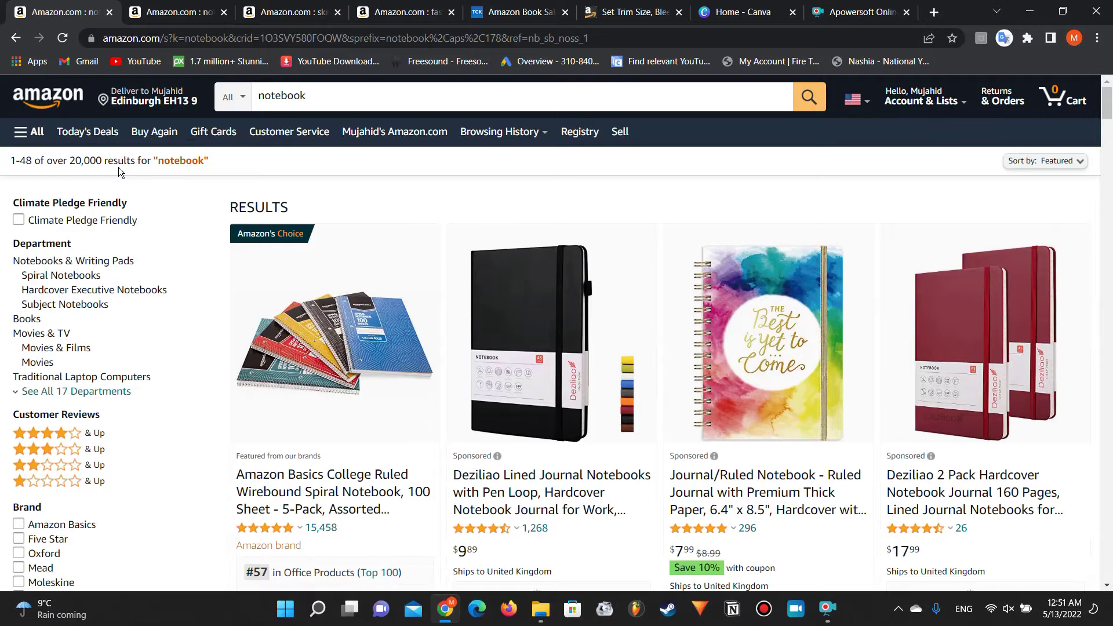
Step: Search the store for "sketchbook" again
double_click(290, 99)
text(sket)
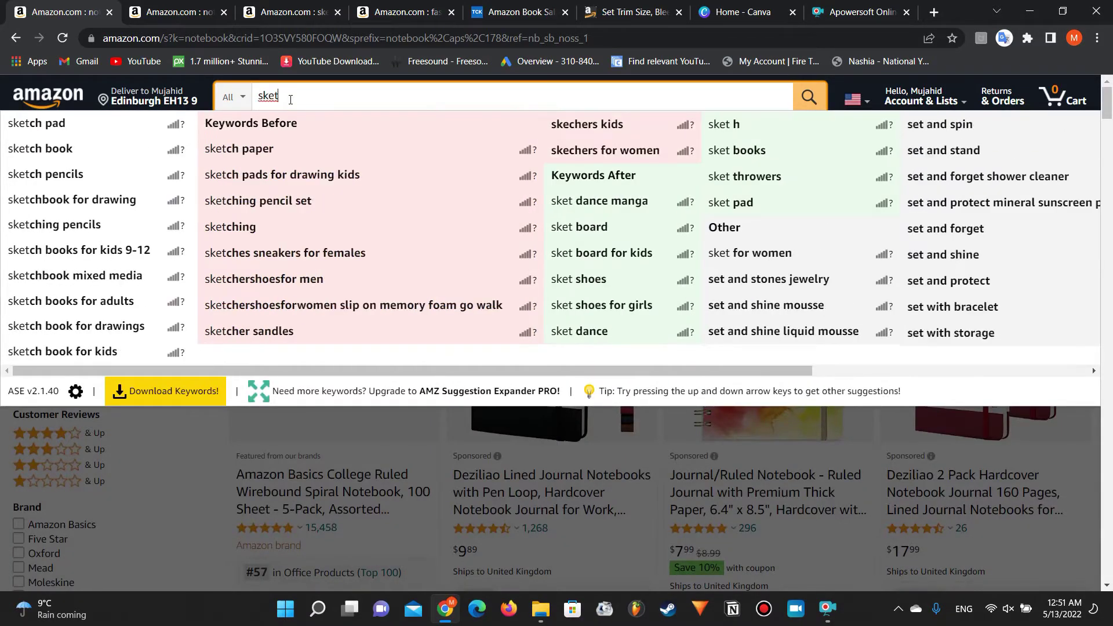
text(chbook)
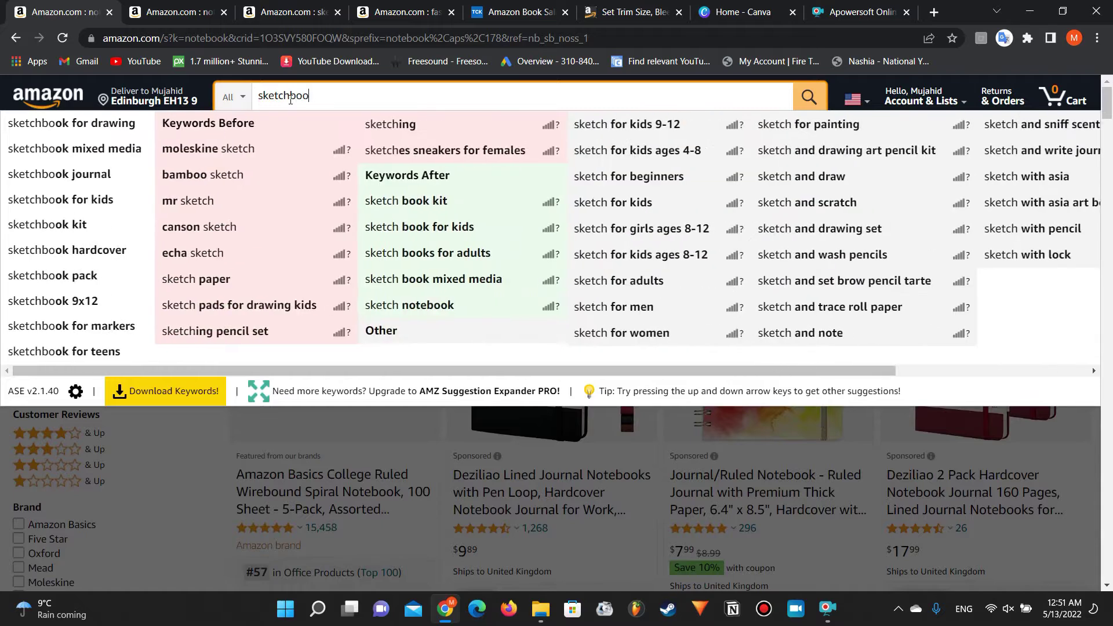
key(Return)
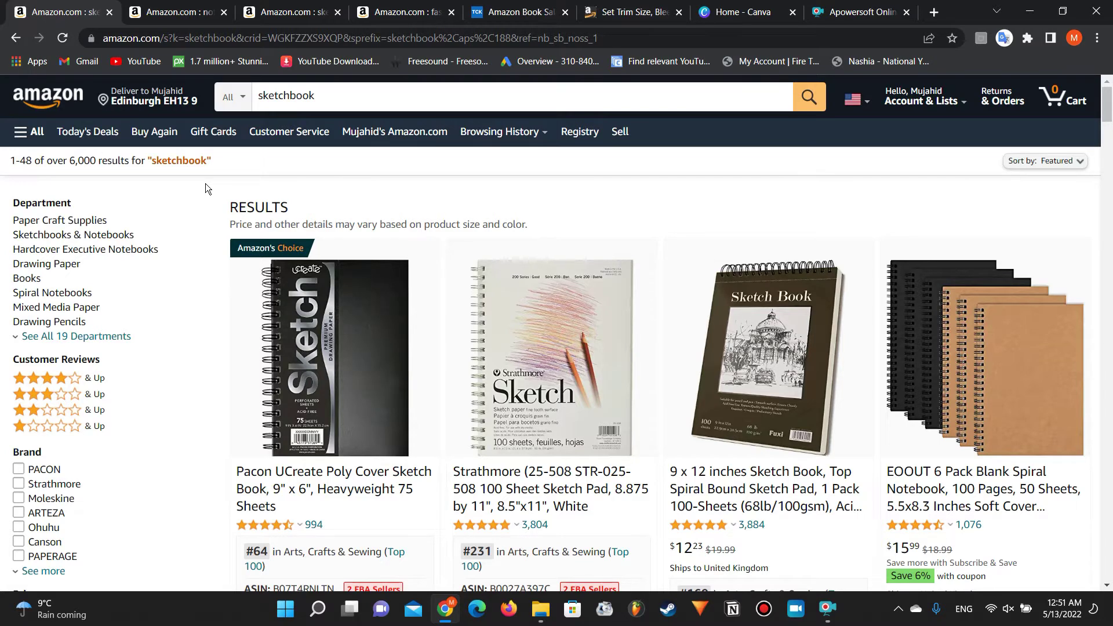
Step: Browse the sketchbook search results as far as the Cute Cats Kawaii sketchbook, checking sales ranks and sellers
scroll(206, 184, down, 3)
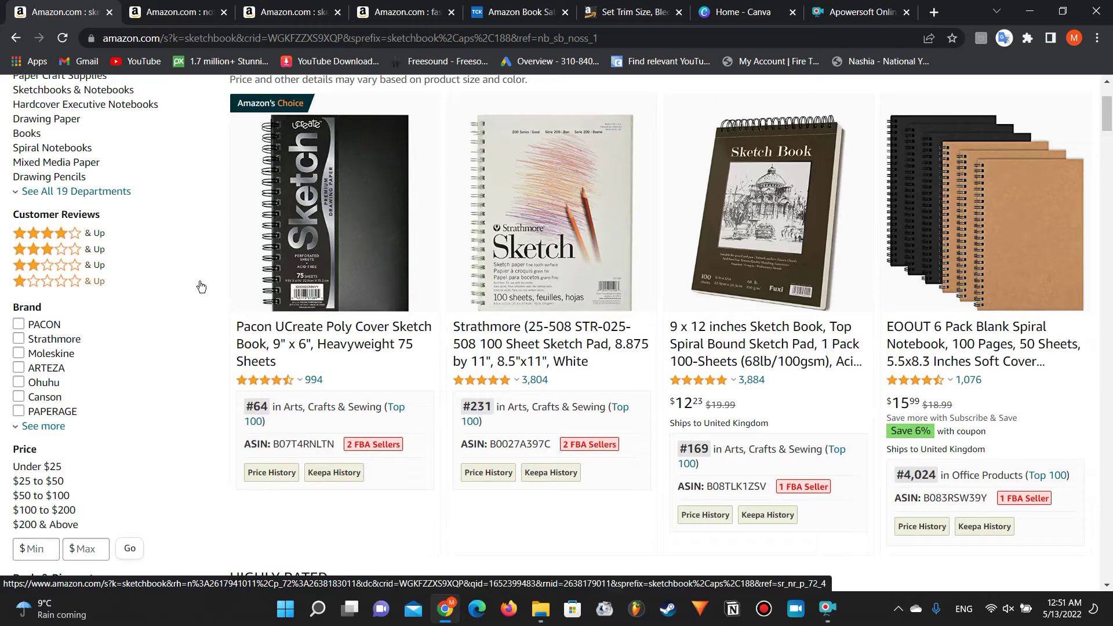
scroll(200, 282, down, 8)
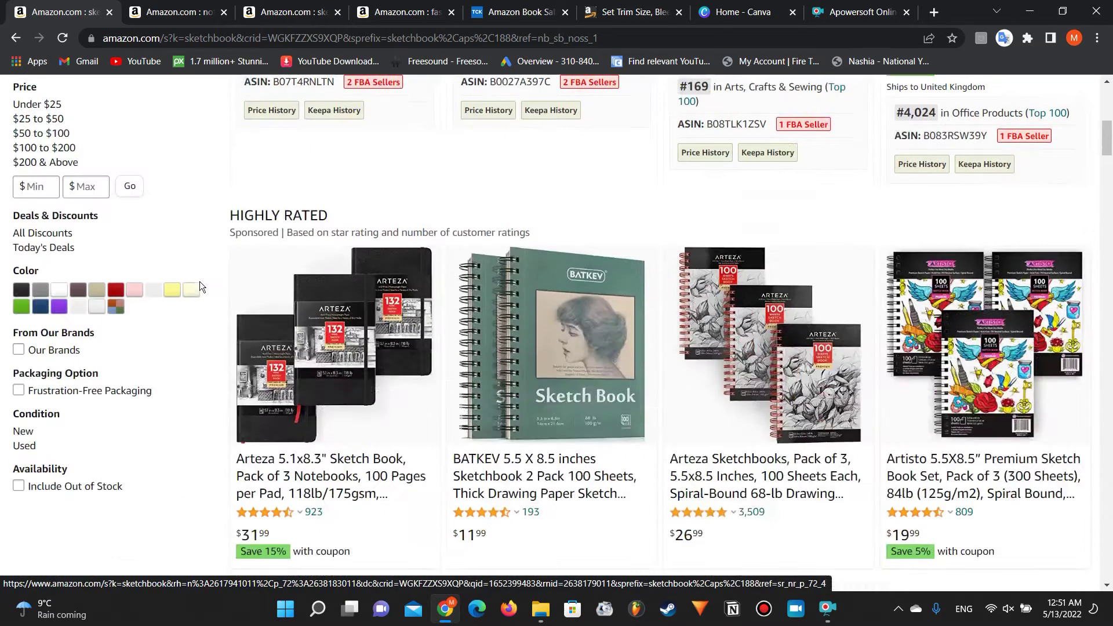
scroll(200, 283, up, 2)
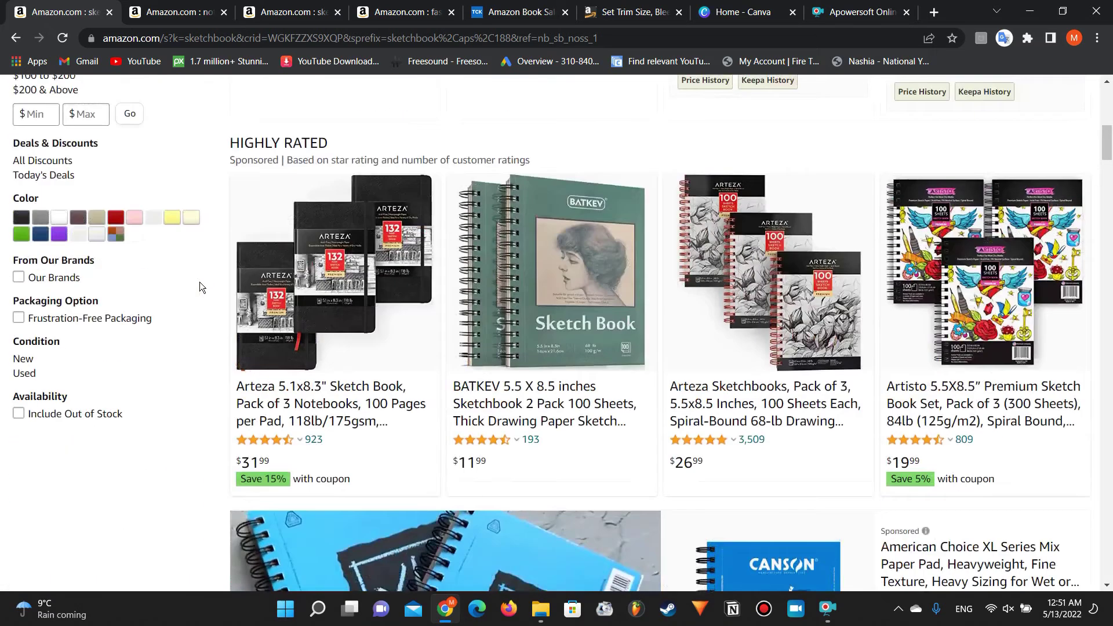
scroll(199, 281, down, 10)
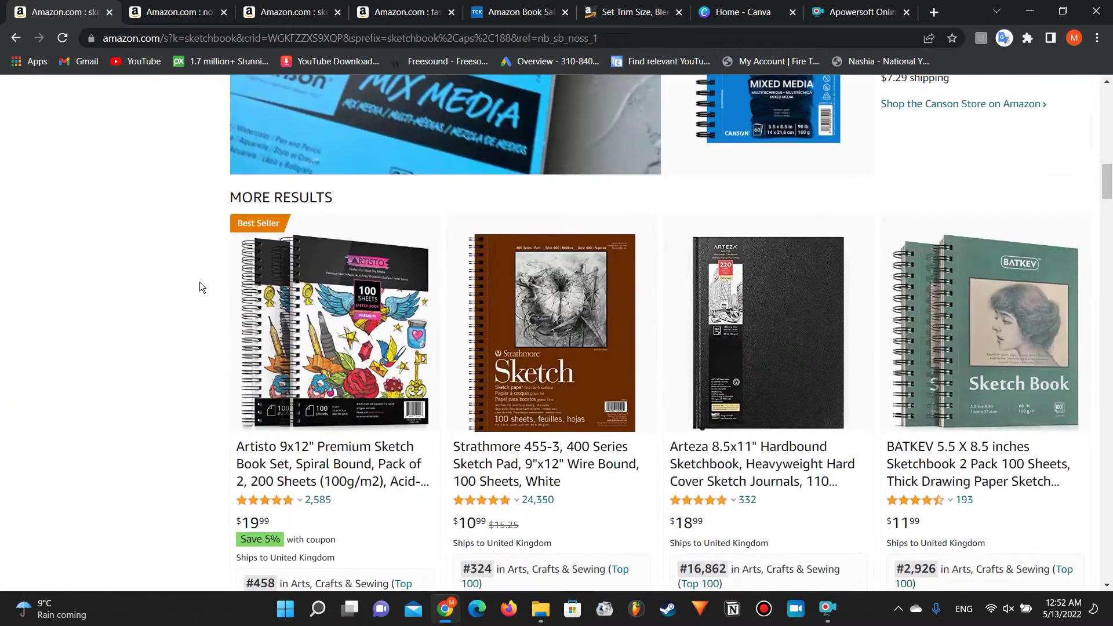
scroll(200, 282, down, 2)
scroll(199, 281, down, 5)
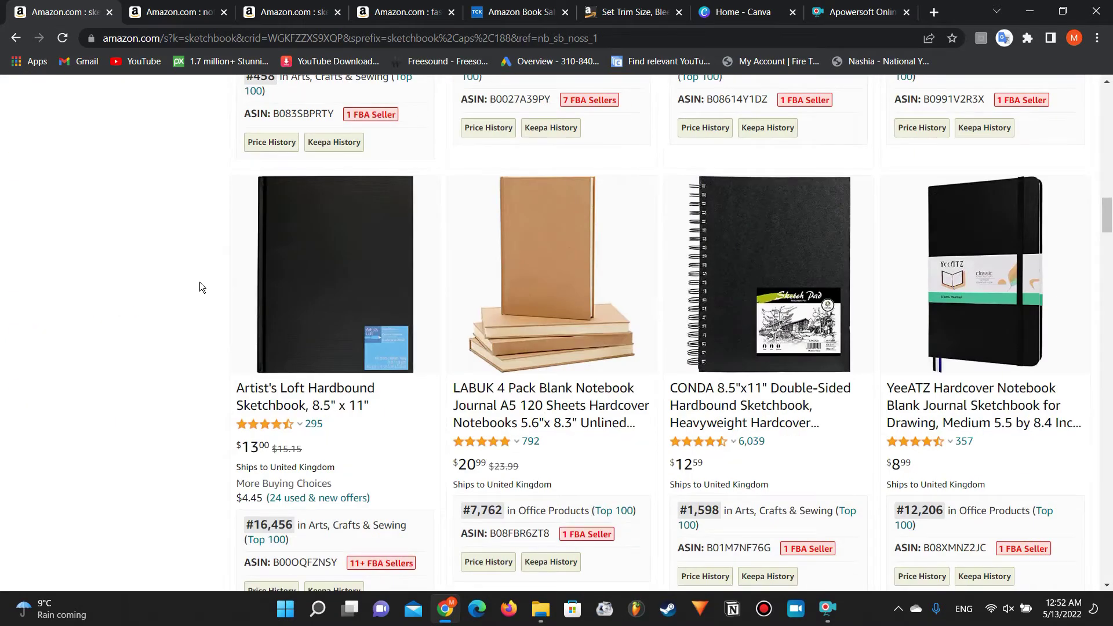
scroll(199, 282, down, 10)
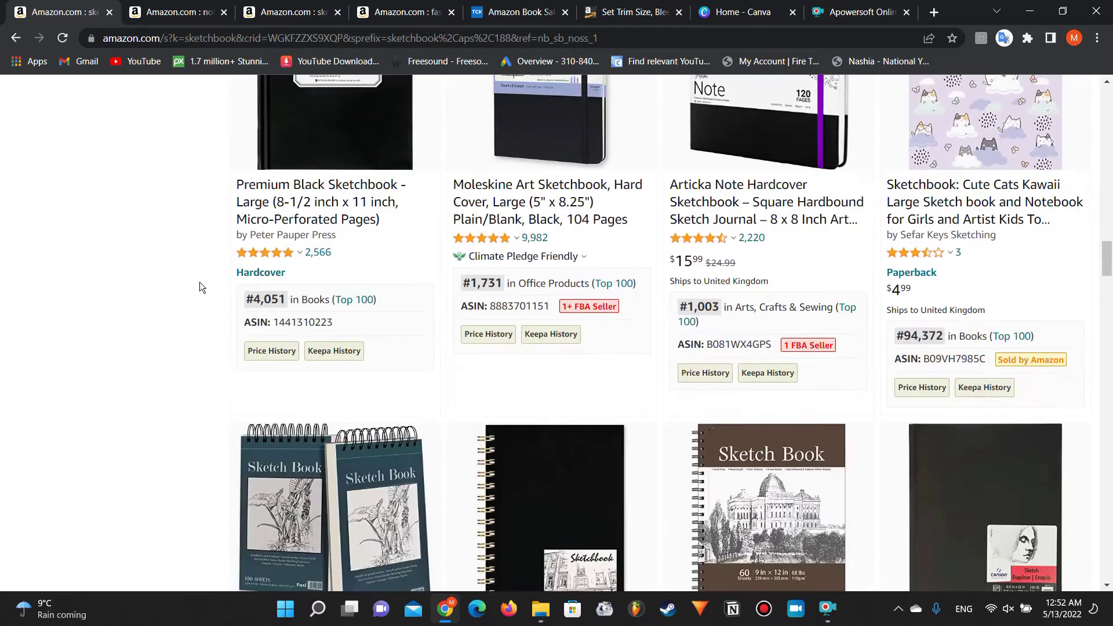
scroll(199, 282, up, 1)
scroll(928, 342, up, 1)
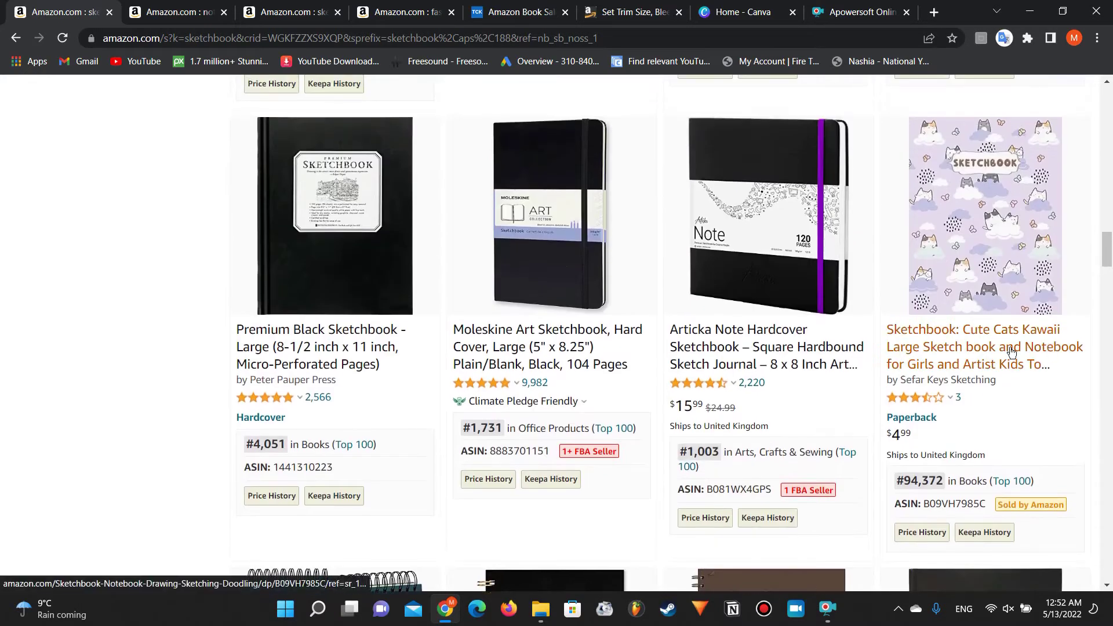
Step: Examine the publisher information in the product details preview of the Cute Cats Kawaii sketchbook
mouse_move(985, 308)
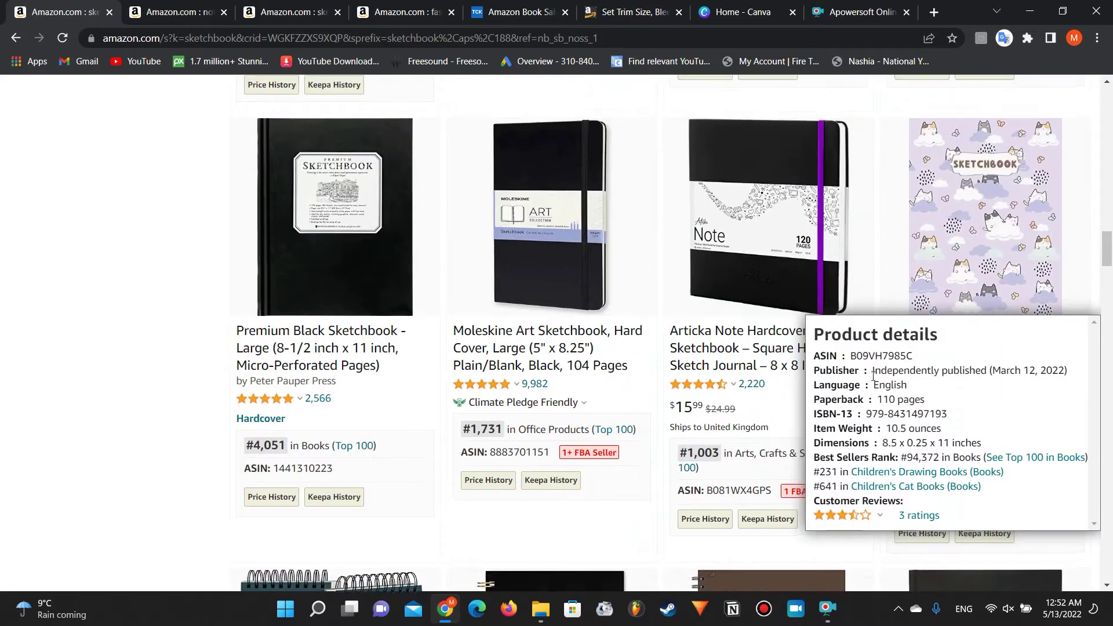
scroll(872, 375, up, 1)
drag(874, 375, 958, 376)
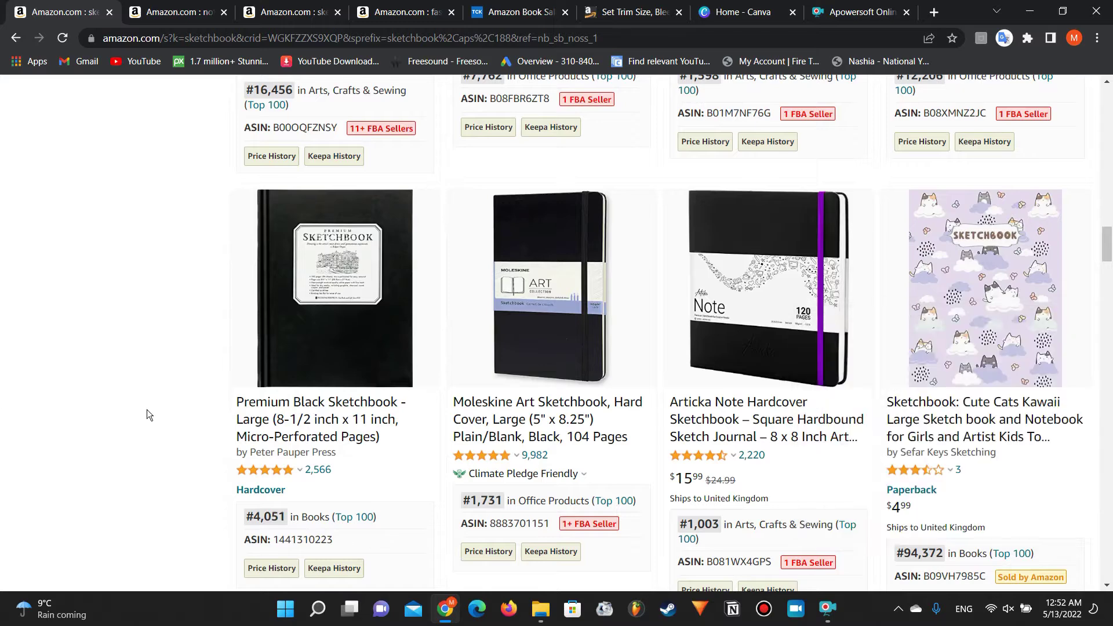
scroll(197, 367, down, 5)
scroll(197, 367, down, 3)
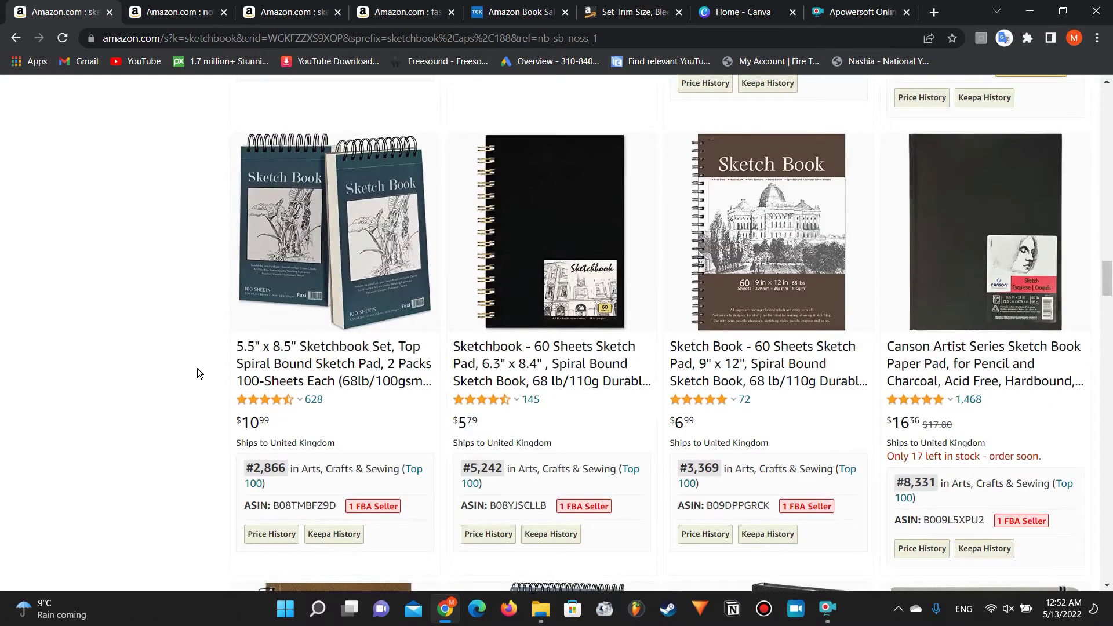
scroll(197, 367, up, 5)
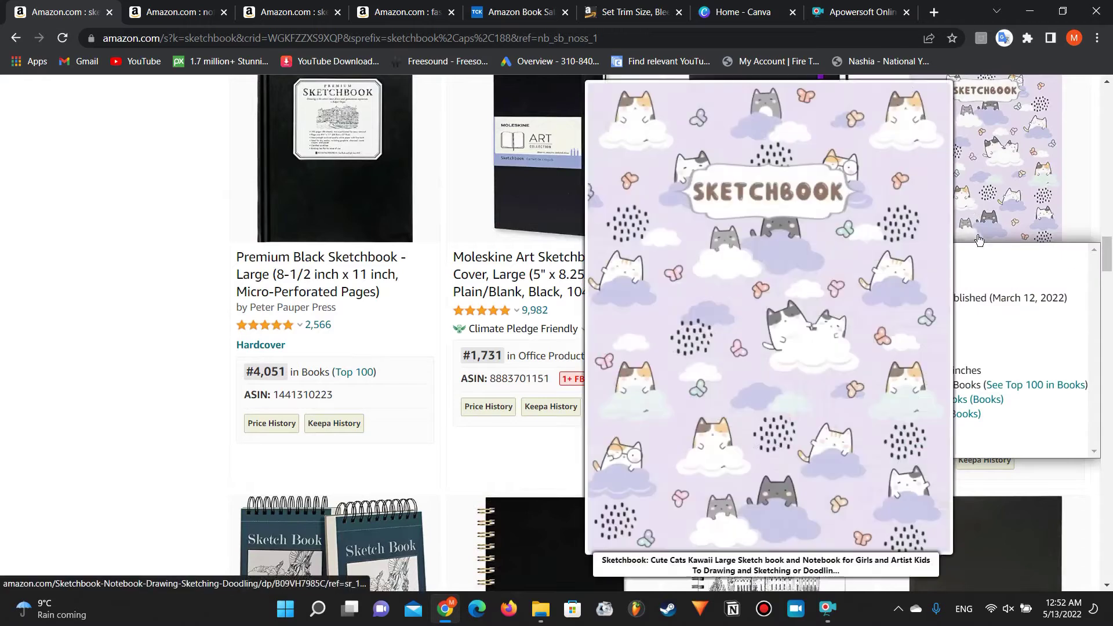
mouse_move(986, 277)
mouse_move(989, 298)
mouse_down()
mouse_move(1038, 298)
mouse_move(992, 301)
mouse_up()
scroll(39, 331, down, 5)
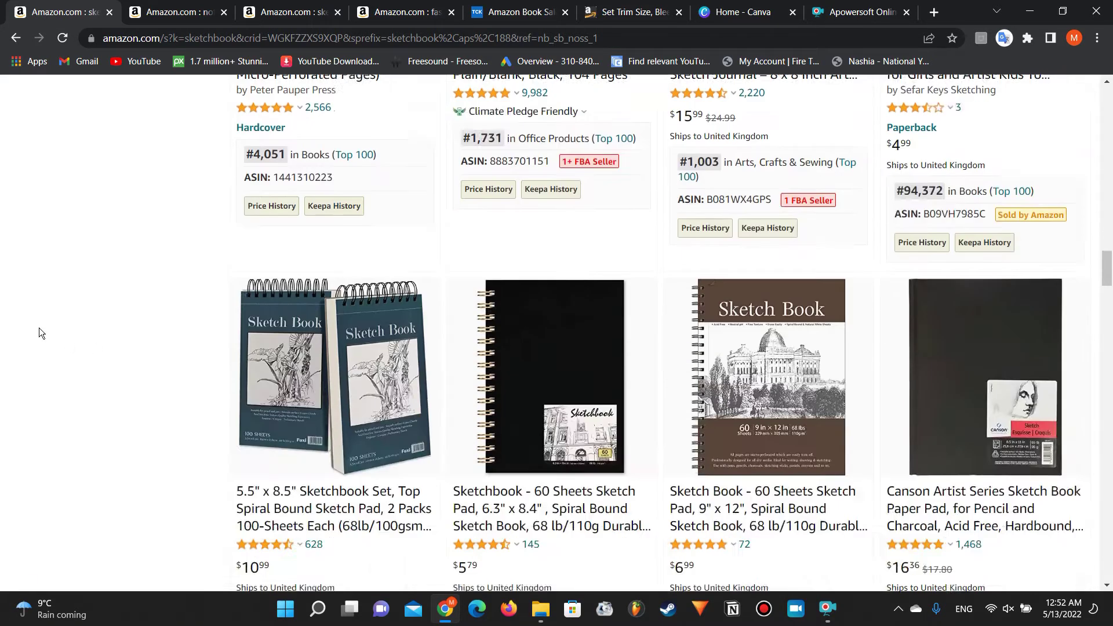
Step: Browse the remaining sketchbook results, comparing their formats, prices and sales ranks
scroll(39, 328, up, 4)
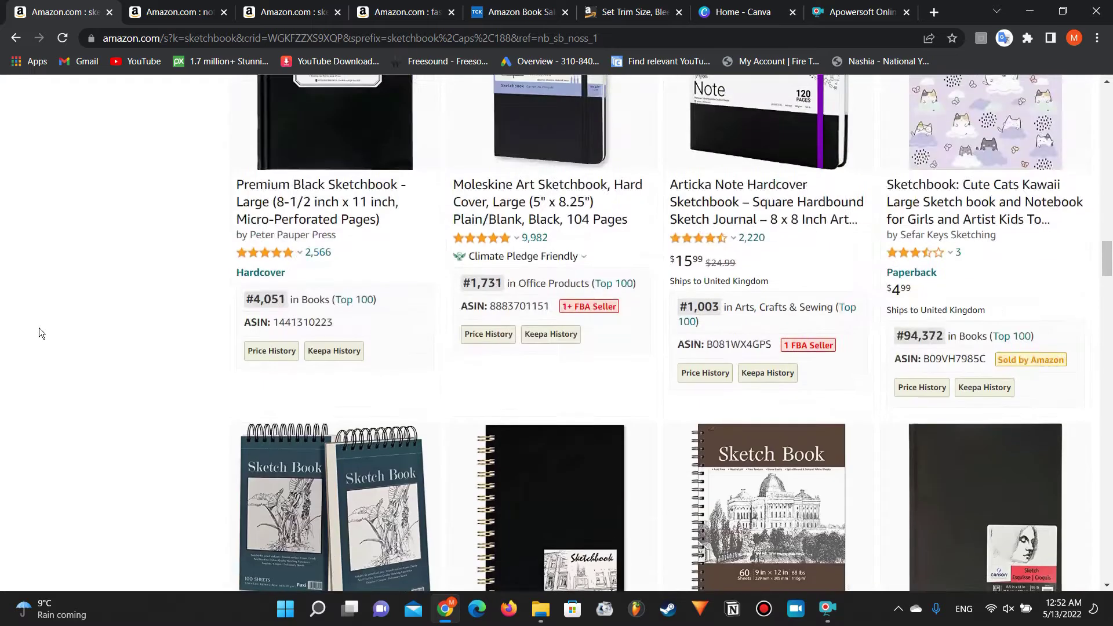
scroll(908, 342, down, 5)
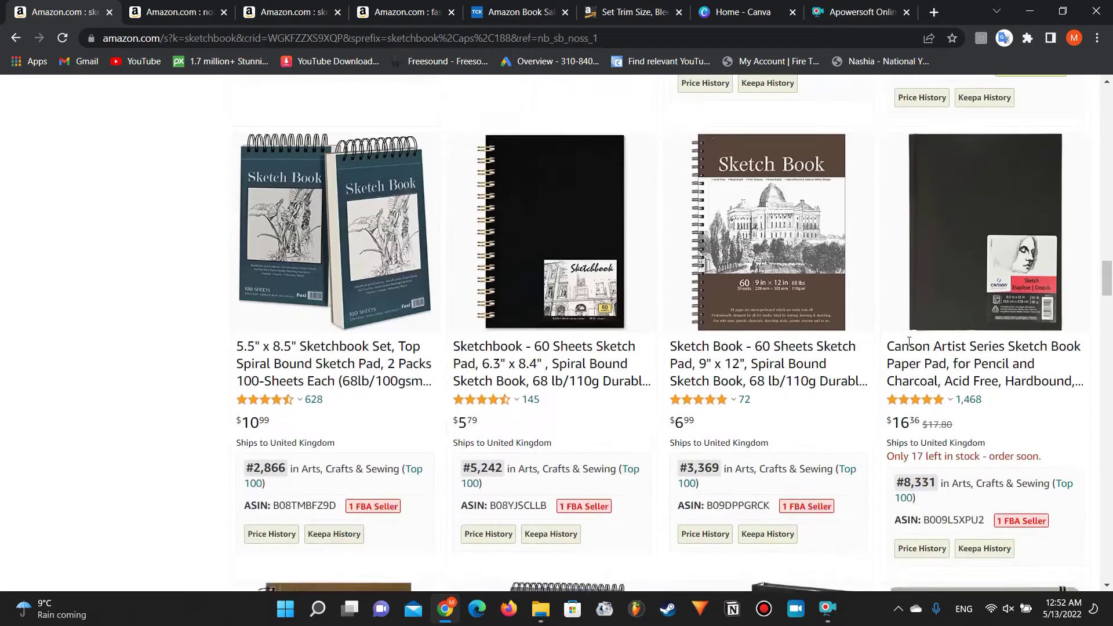
scroll(909, 342, up, 2)
scroll(908, 342, down, 9)
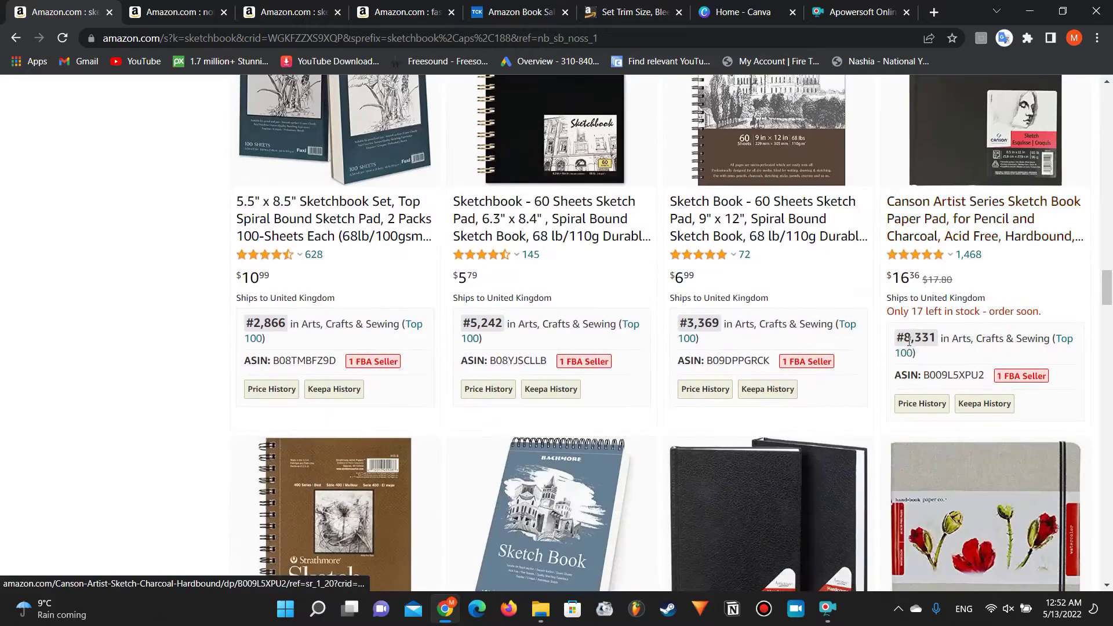
scroll(238, 283, down, 10)
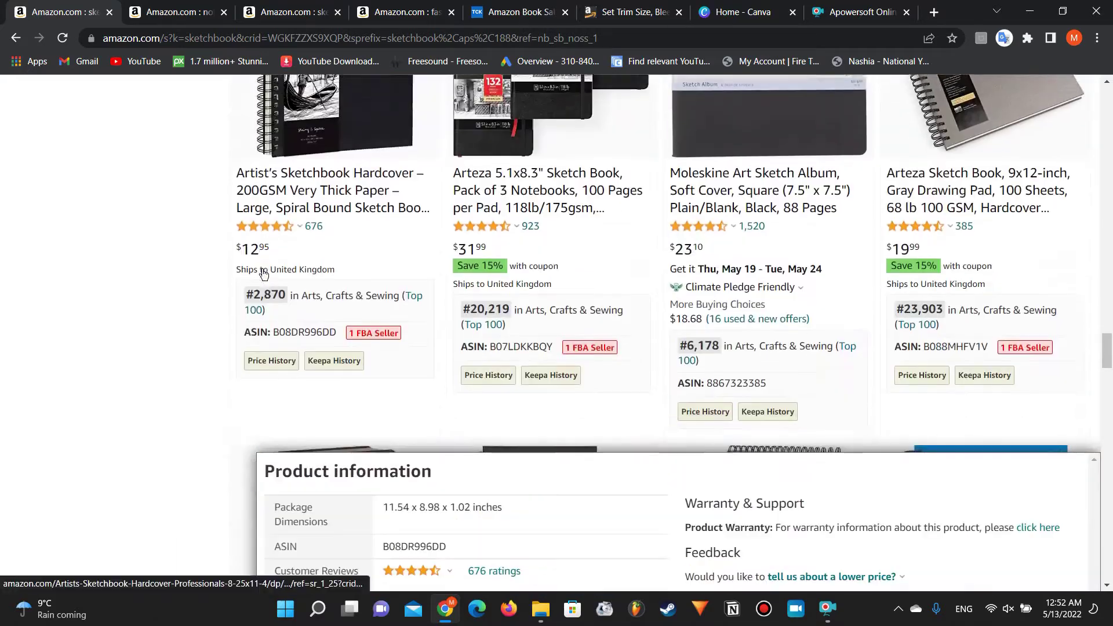
scroll(261, 268, down, 18)
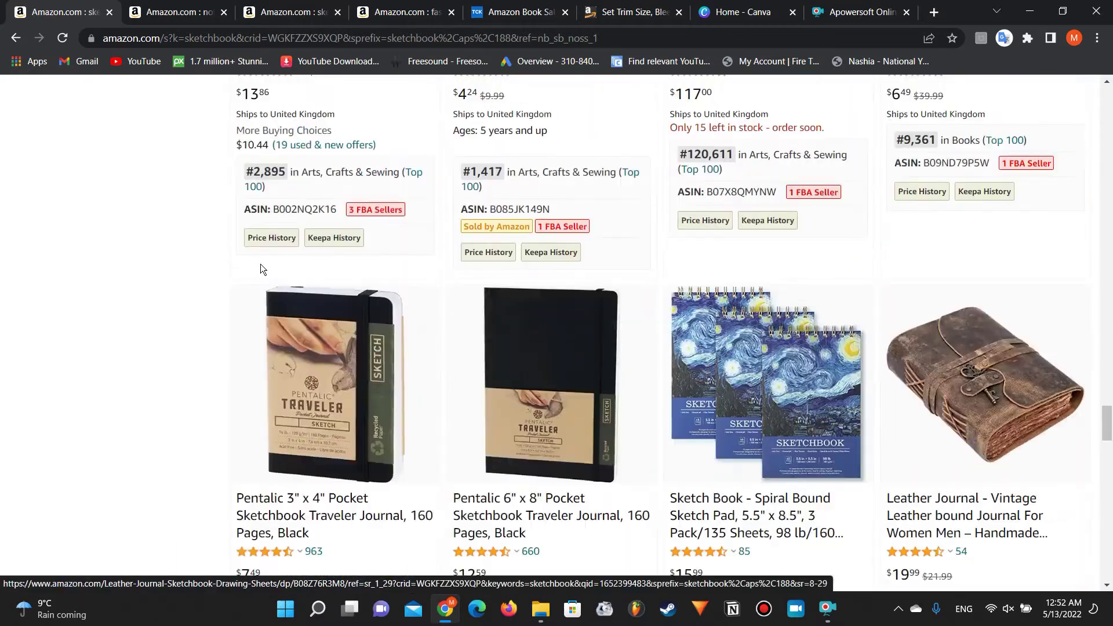
scroll(262, 269, down, 10)
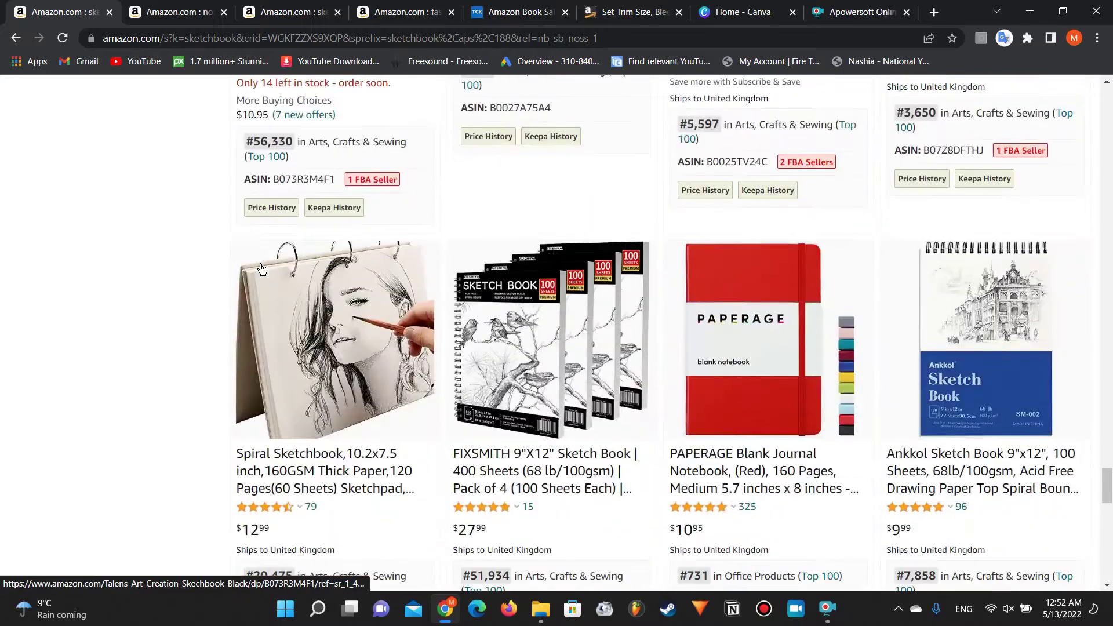
Step: Preview the product information of the Strathmore 9"x12" 100-sheet sketch pad in the search results
scroll(107, 243, up, 10)
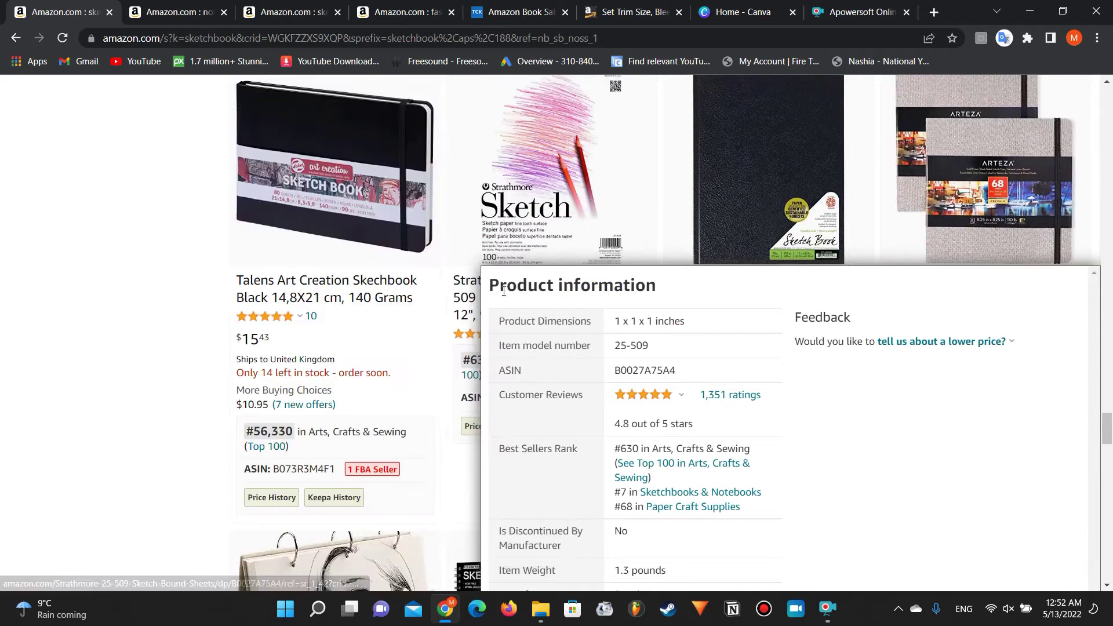
mouse_move(527, 248)
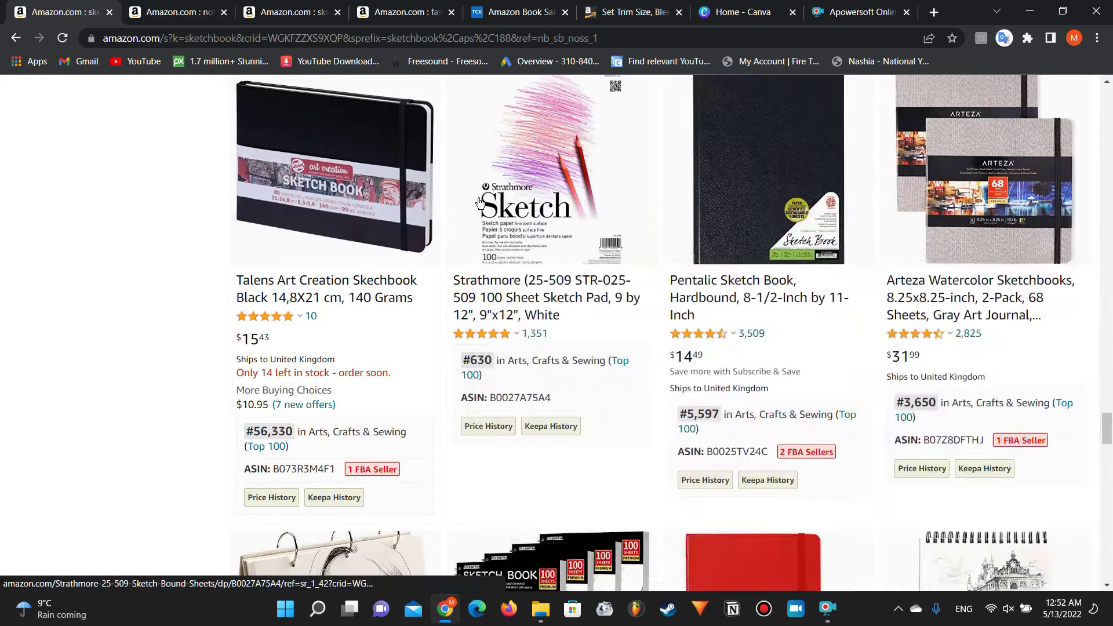
scroll(619, 367, down, 1)
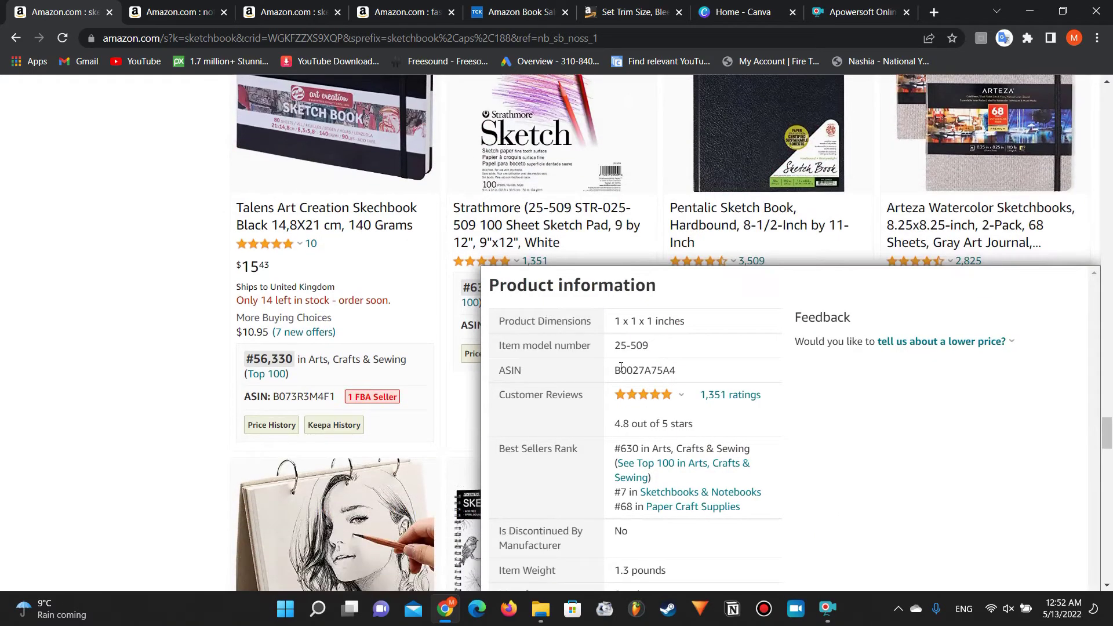
scroll(127, 254, down, 1)
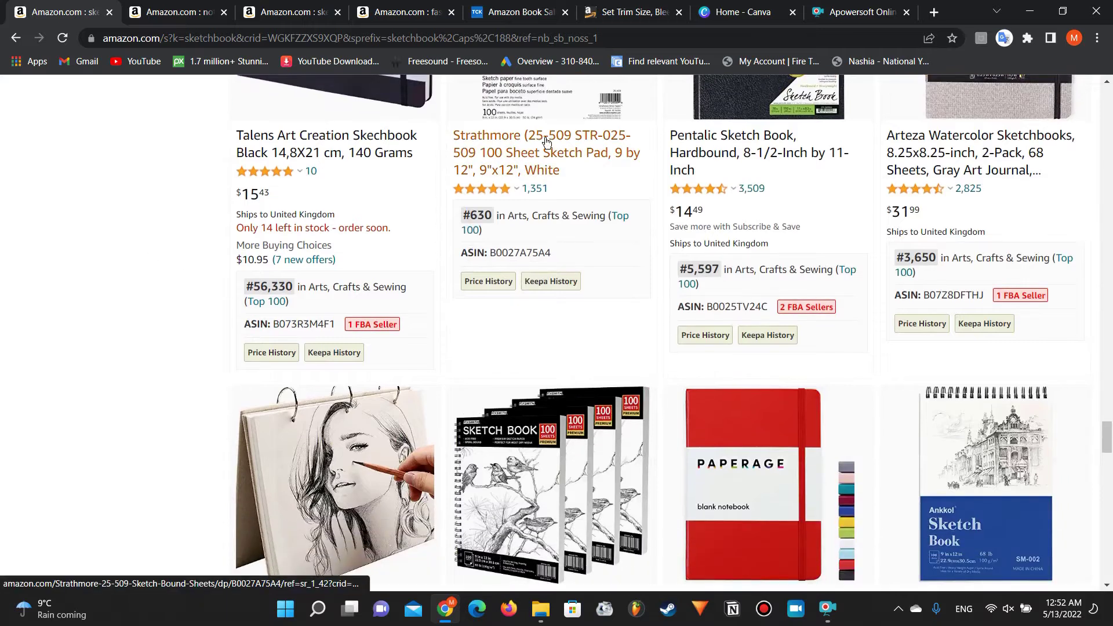
Step: Open the Strathmore 9"x12" sketch pad's product page and examine its product information, including manufacturer and date first available
click(545, 138)
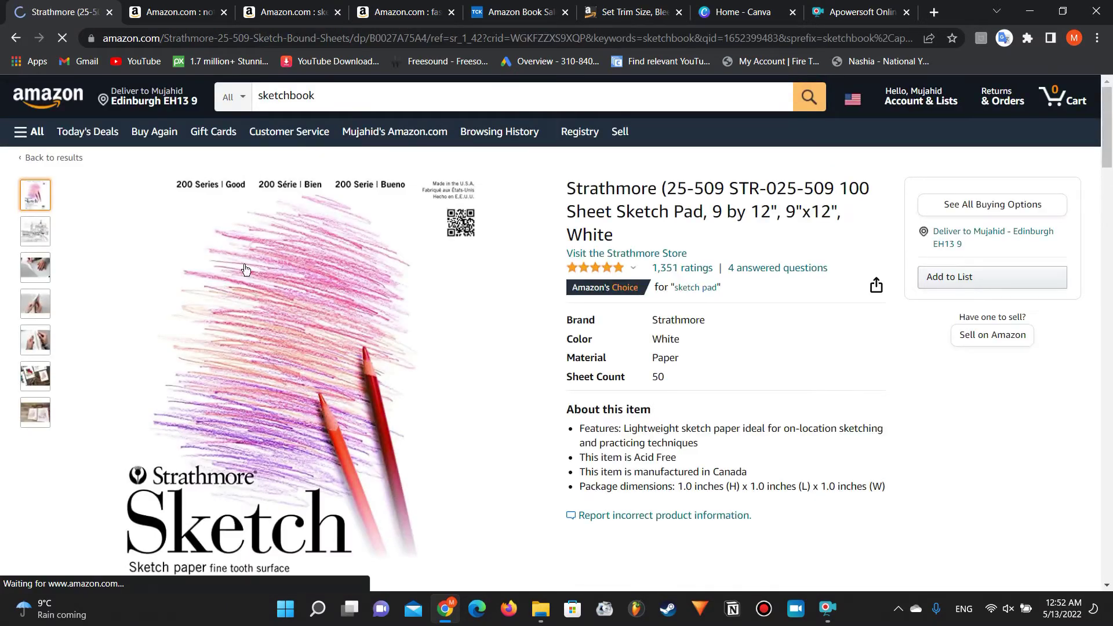
scroll(625, 213, down, 5)
scroll(625, 218, down, 10)
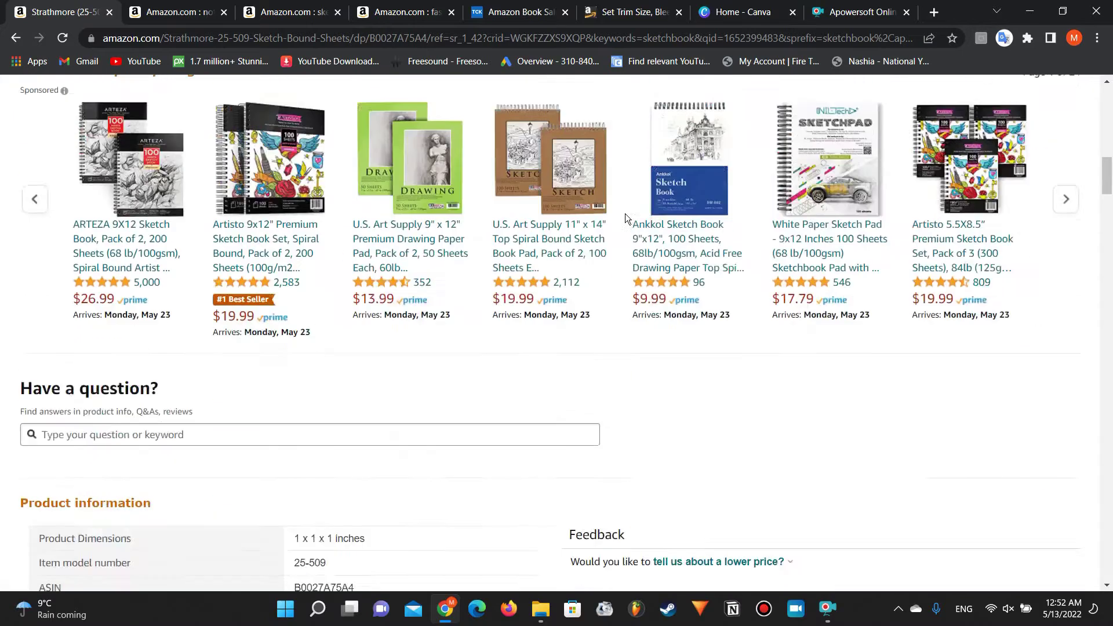
scroll(625, 218, down, 1)
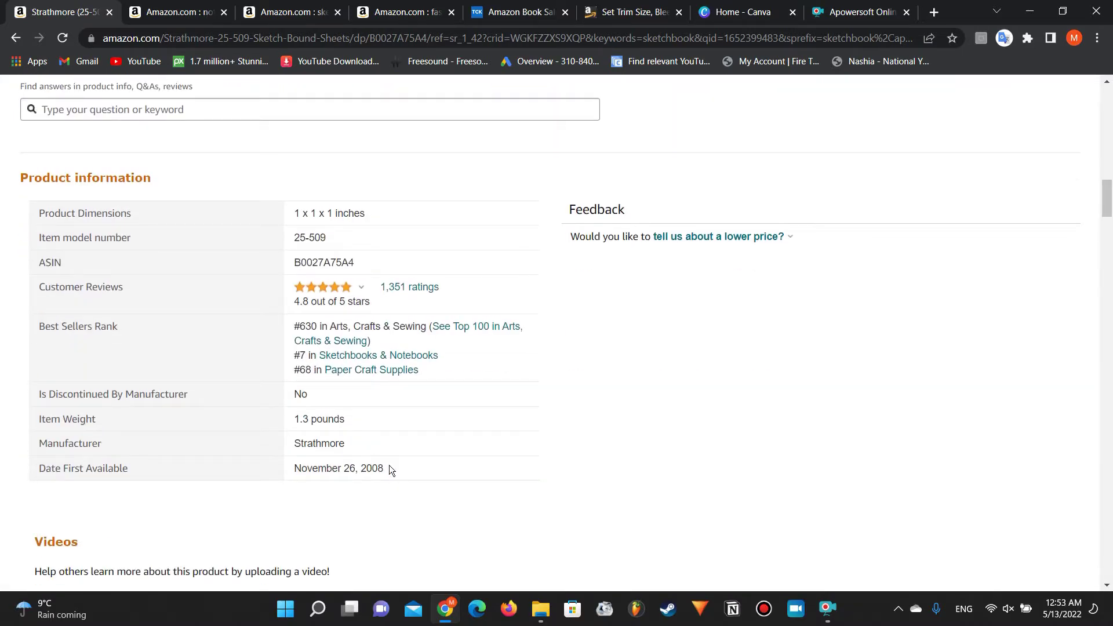
scroll(342, 464, down, 1)
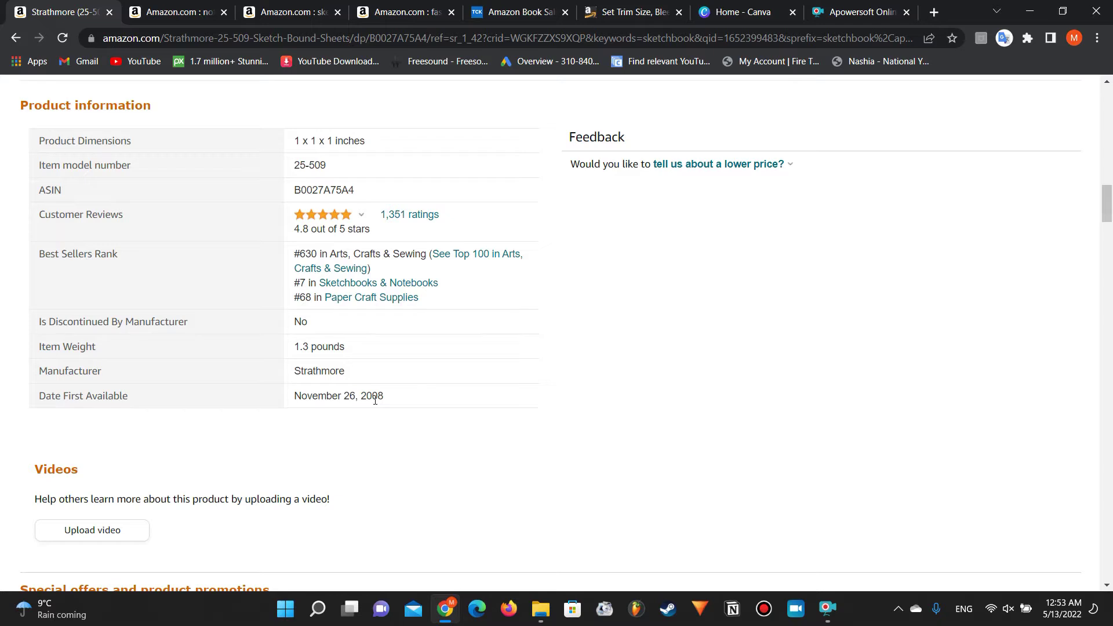
scroll(375, 400, down, 4)
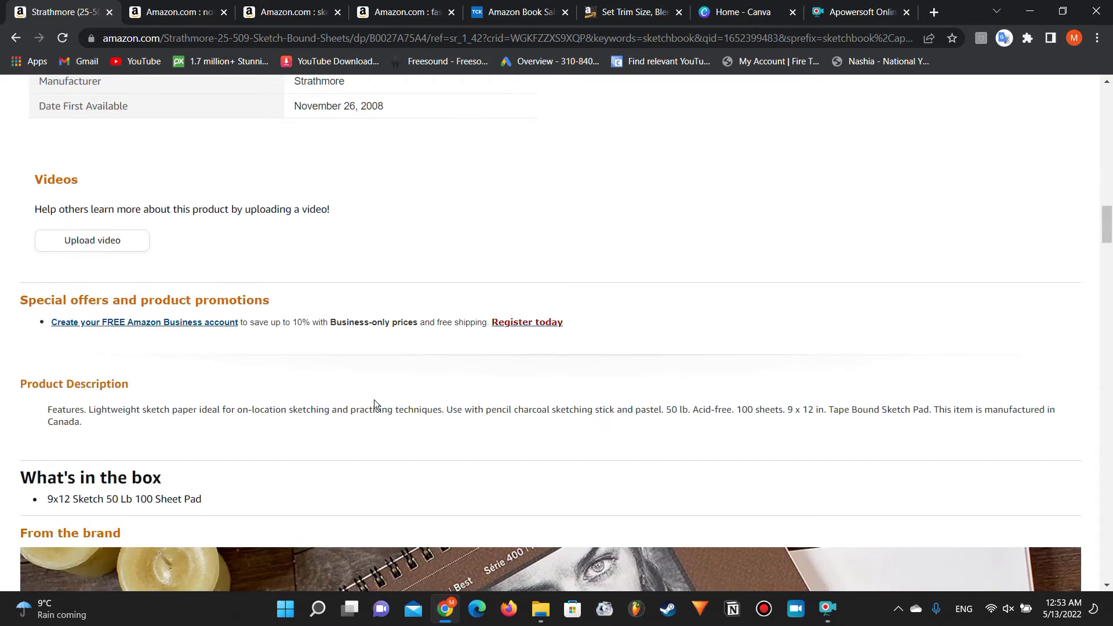
Step: Leave the Strathmore sketch pad's page and go back to the sketchbook search results
scroll(375, 400, up, 11)
scroll(374, 399, up, 15)
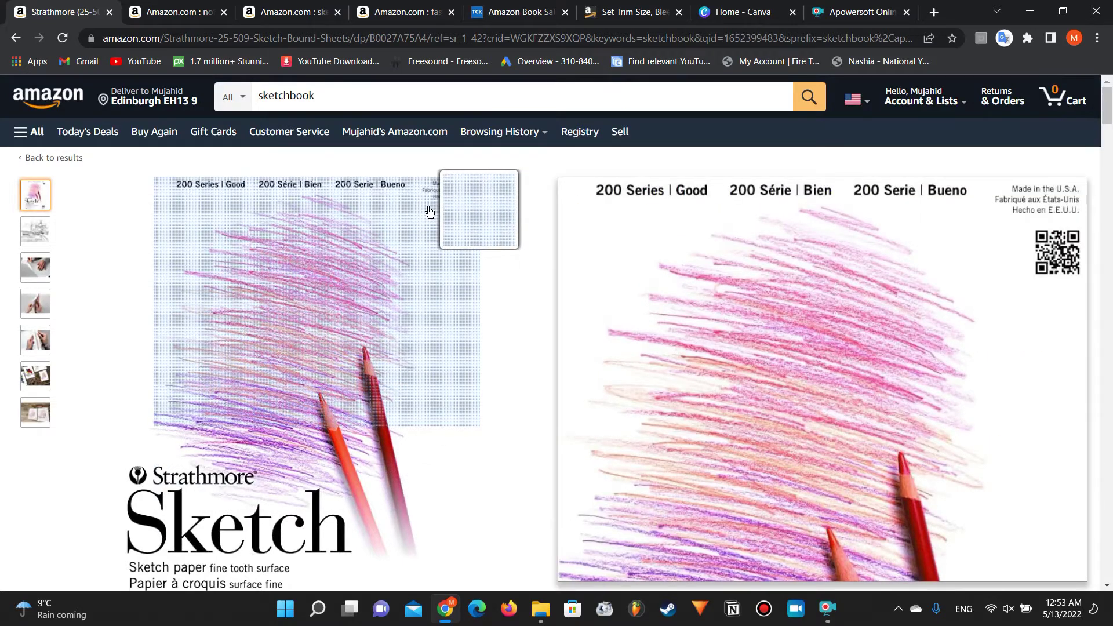
scroll(110, 231, left, 5)
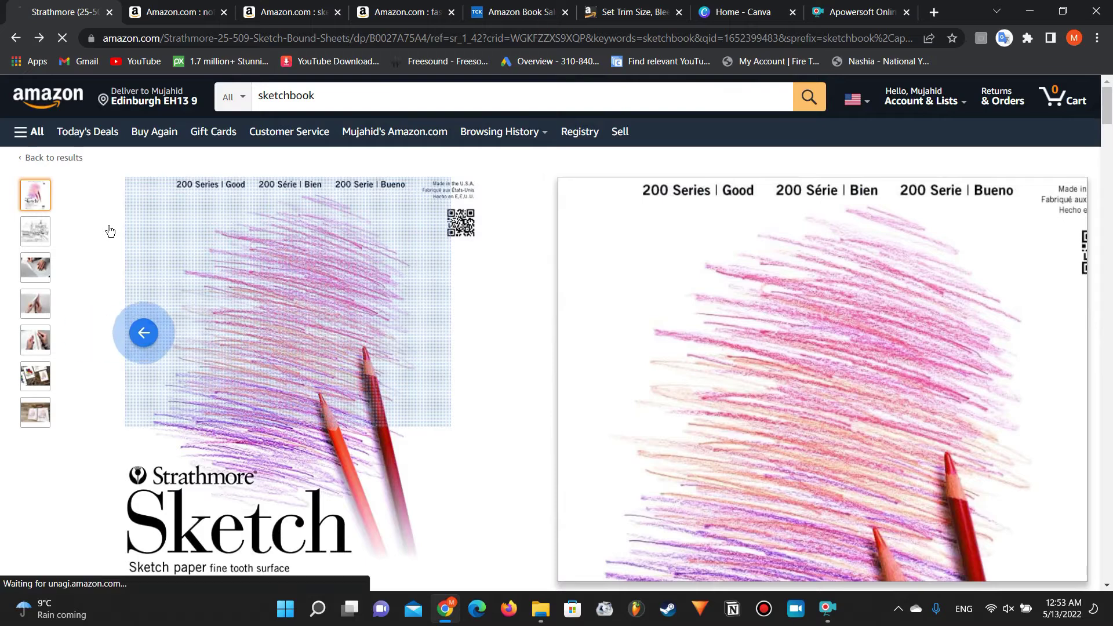
Step: Review the sketchbook results from the Strathmore pad back up to the first rows, comparing their sales ranks and sellers
scroll(192, 275, down, 10)
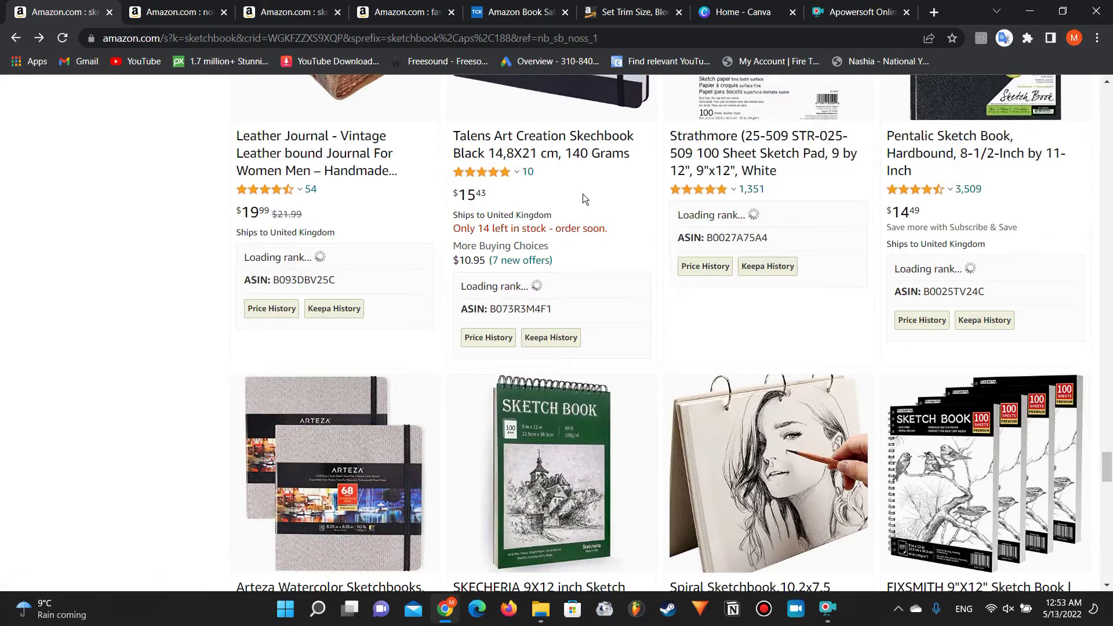
scroll(658, 194, up, 20)
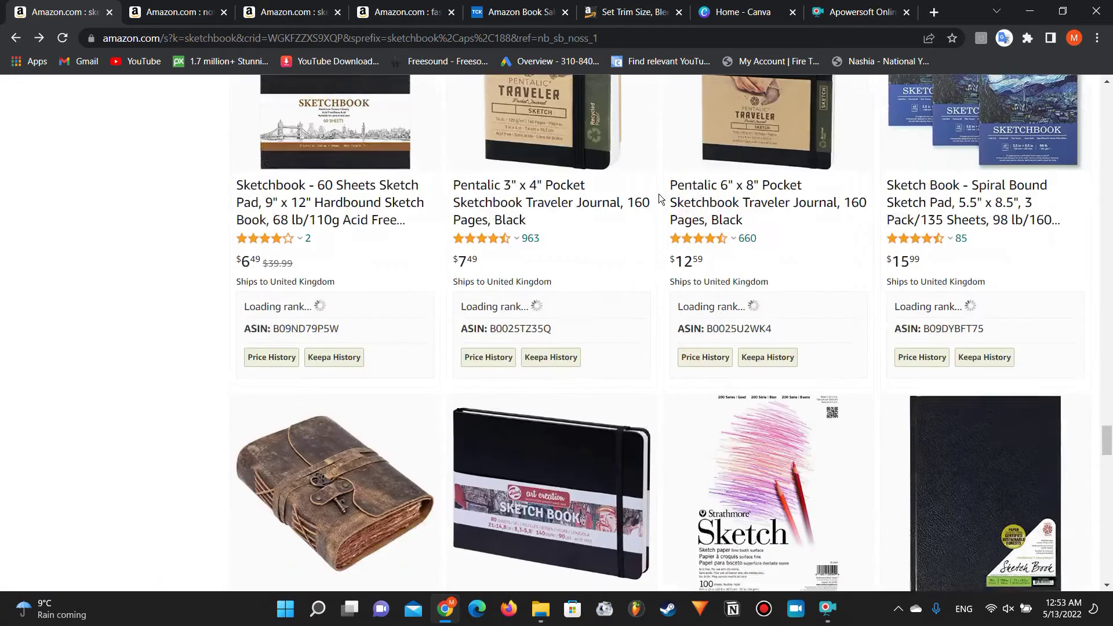
scroll(658, 194, up, 12)
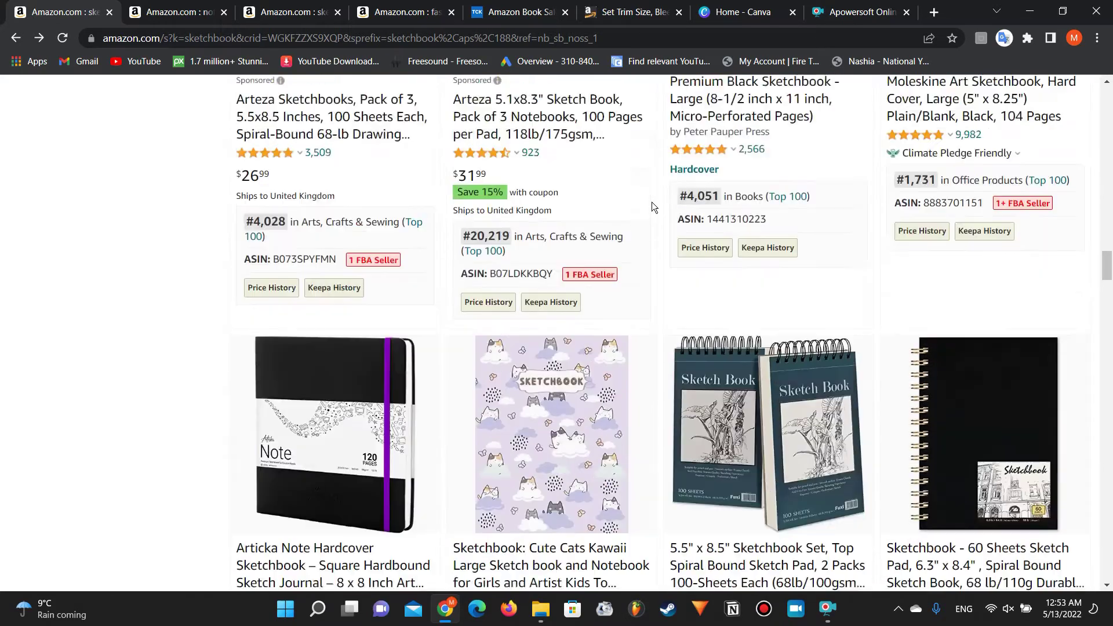
scroll(652, 202, down, 4)
scroll(196, 338, up, 20)
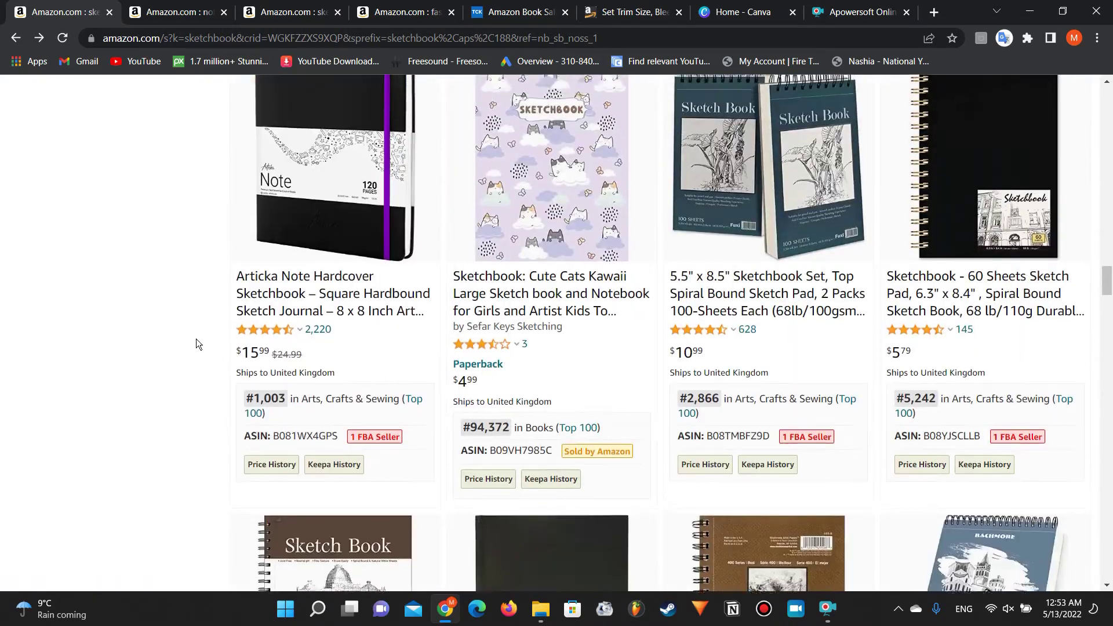
scroll(196, 338, up, 15)
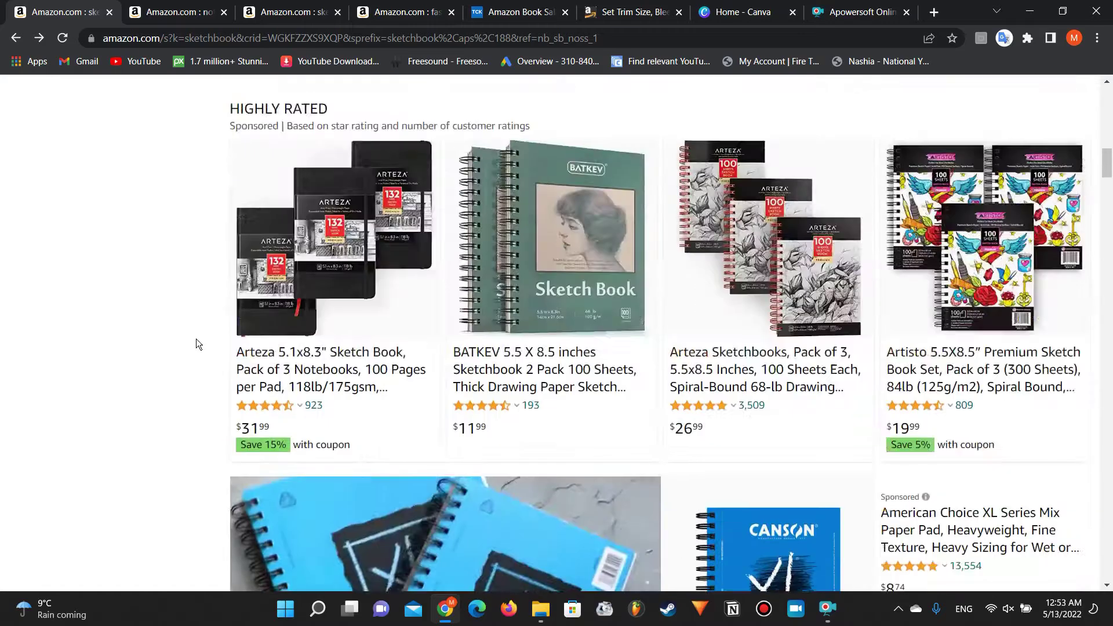
scroll(261, 400, up, 5)
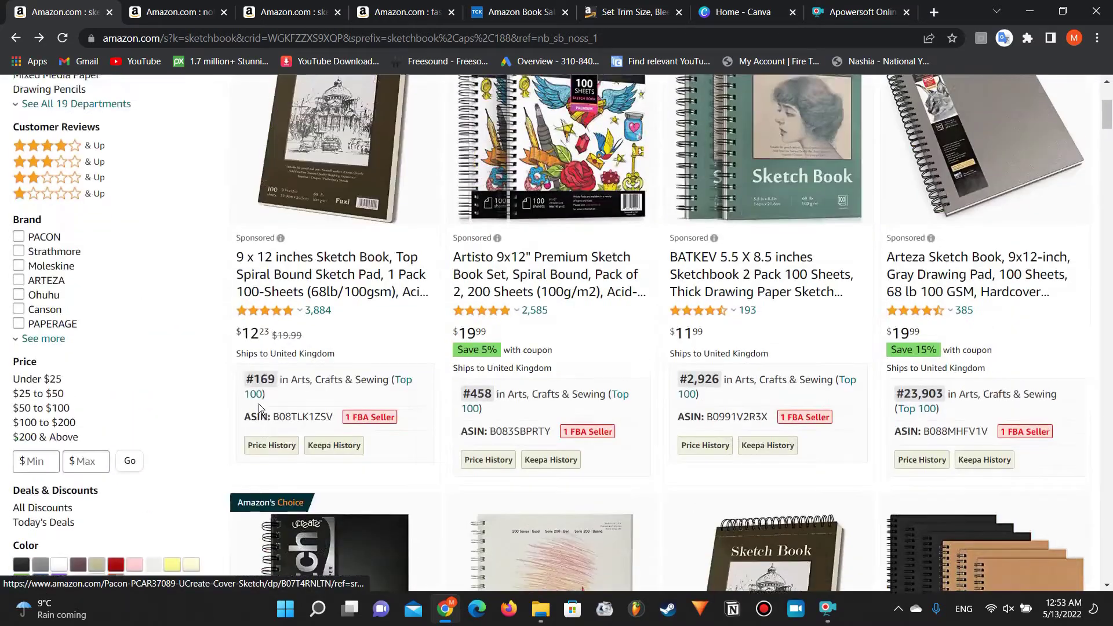
scroll(258, 404, down, 5)
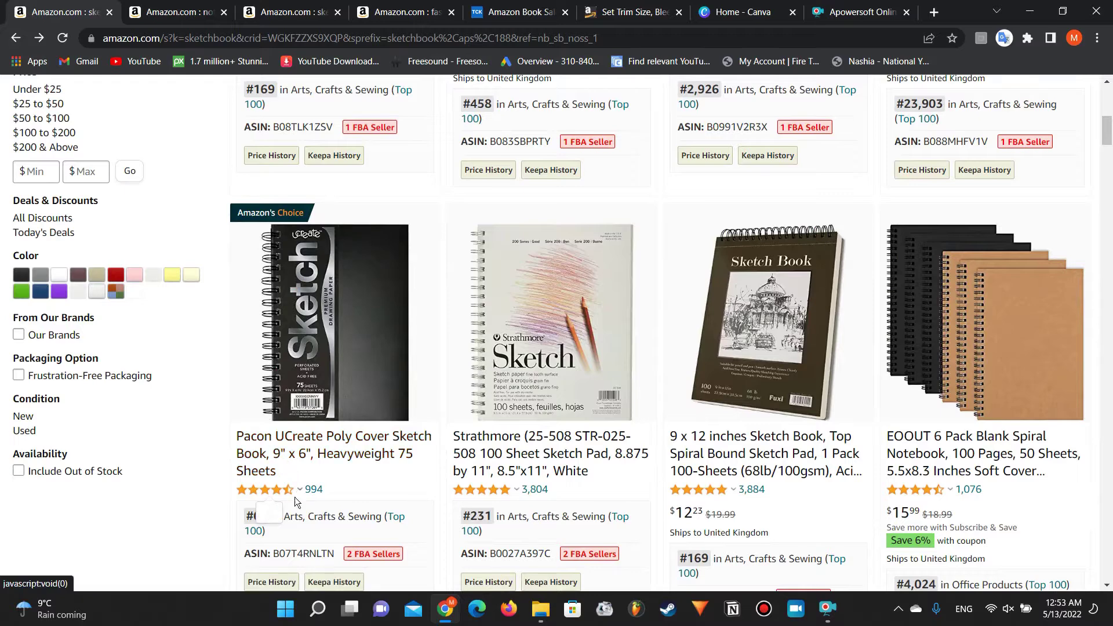
scroll(190, 373, up, 2)
scroll(189, 376, up, 7)
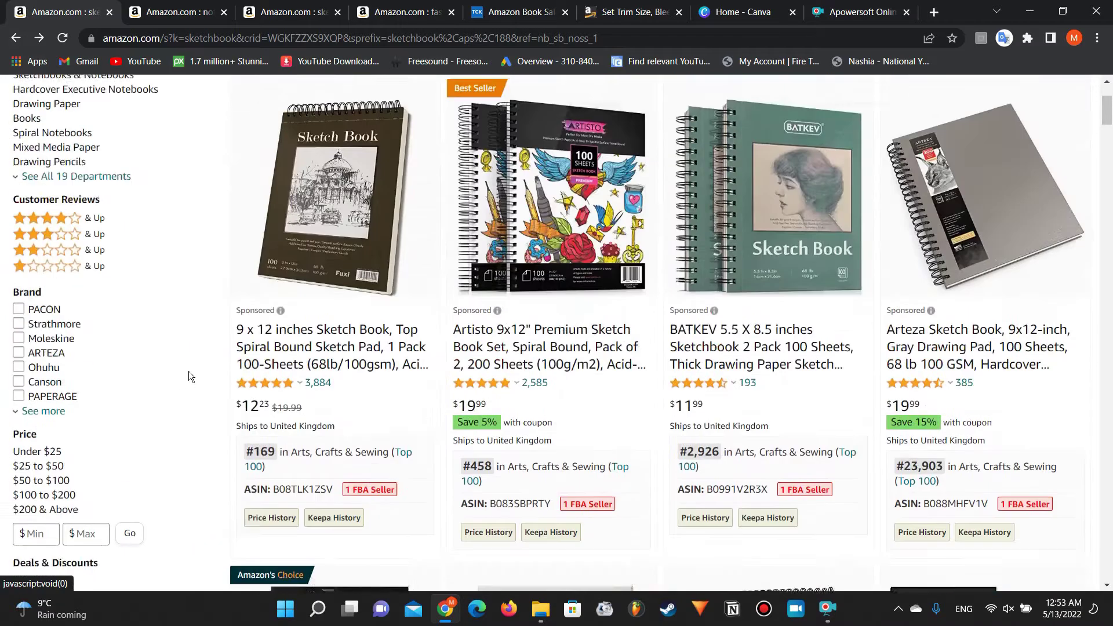
scroll(189, 376, down, 6)
scroll(189, 371, down, 6)
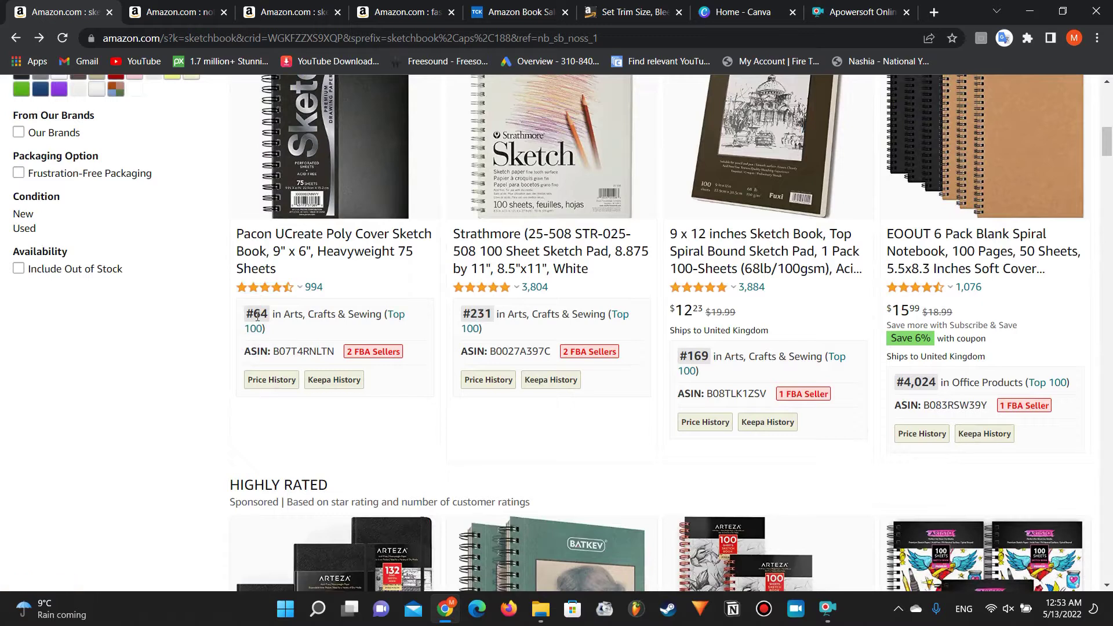
Step: Check the Pacon UCreate sketchbook's sales rank, then set the book type to Book in TCK Publishing's BSR to Sales Calculator
drag(257, 317, 271, 315)
mouse_move(416, 160)
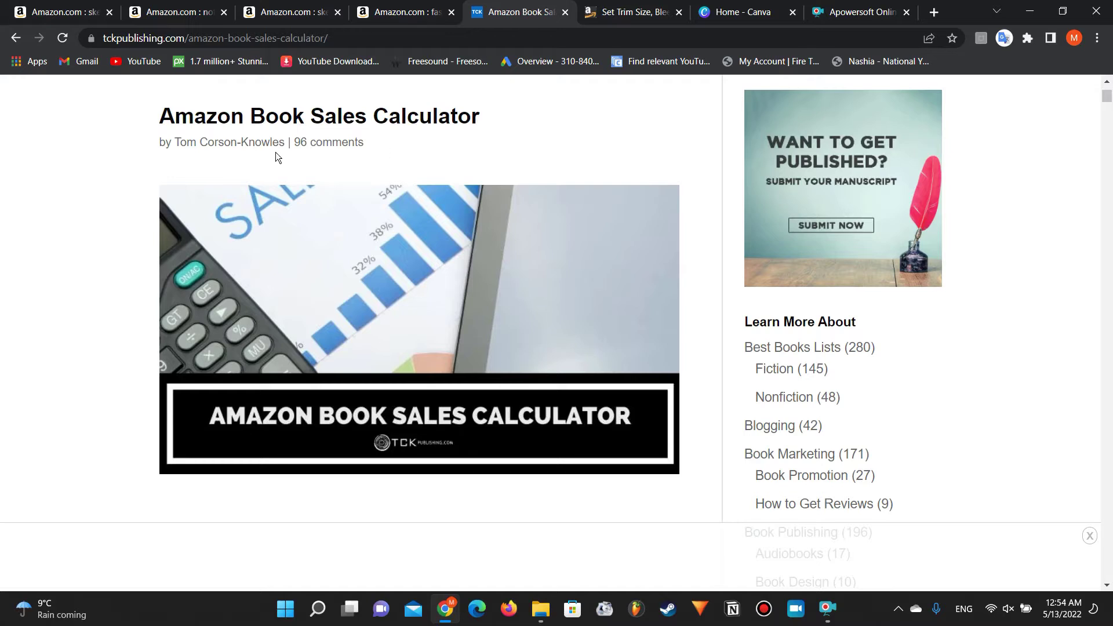
scroll(276, 152, down, 4)
scroll(276, 152, up, 6)
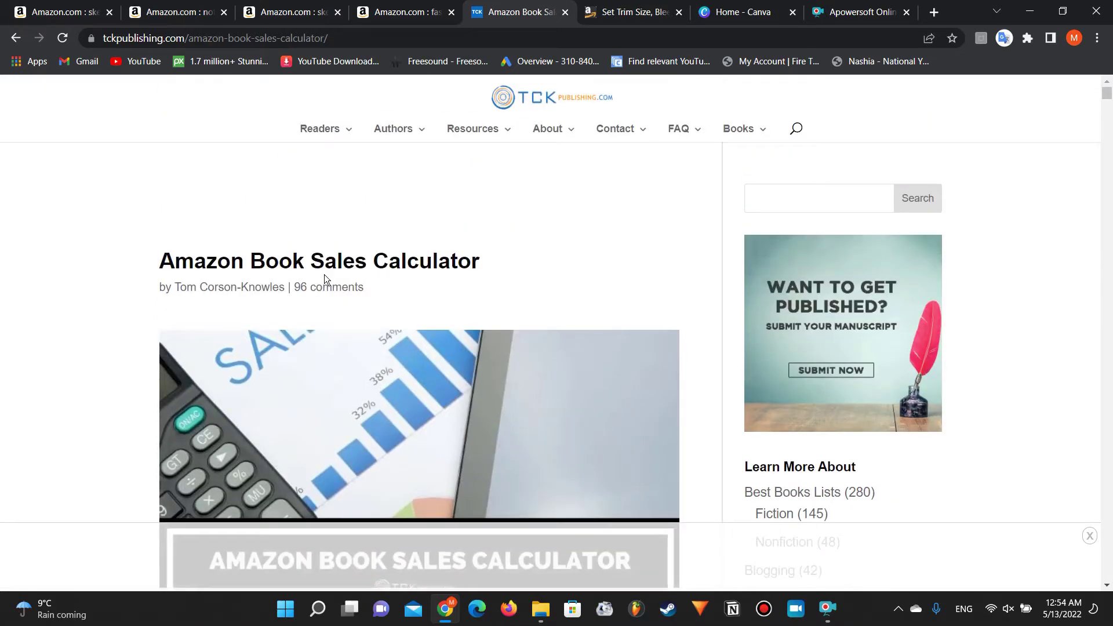
scroll(324, 275, down, 12)
scroll(504, 257, up, 1)
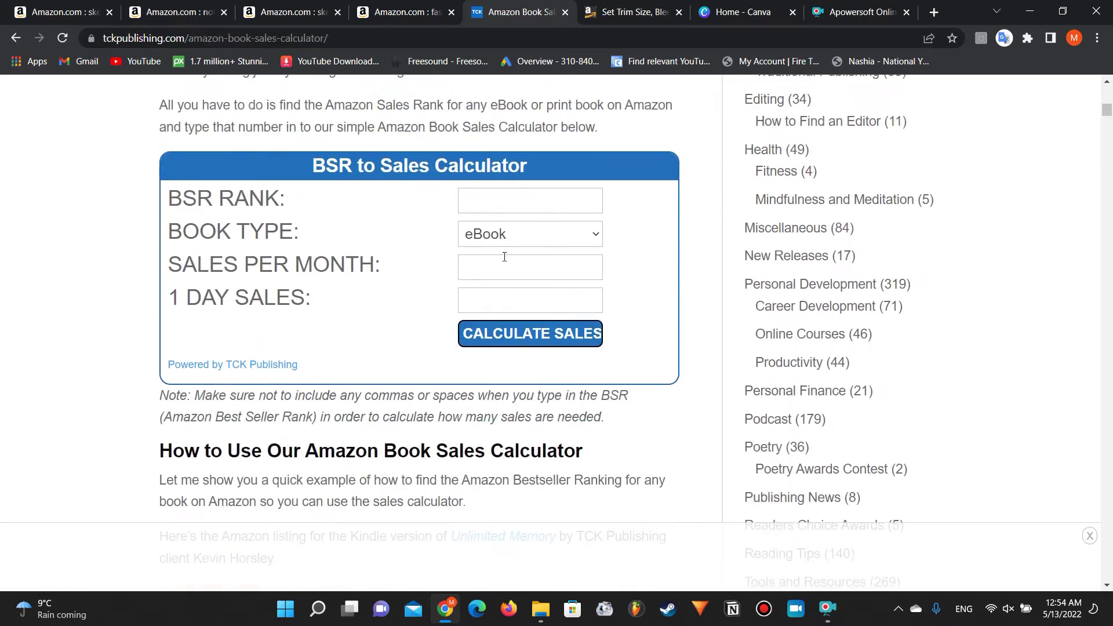
click(505, 235)
click(509, 273)
Step: Calculate the estimated sales for a BSR rank of 64 and examine the sales per month
click(503, 201)
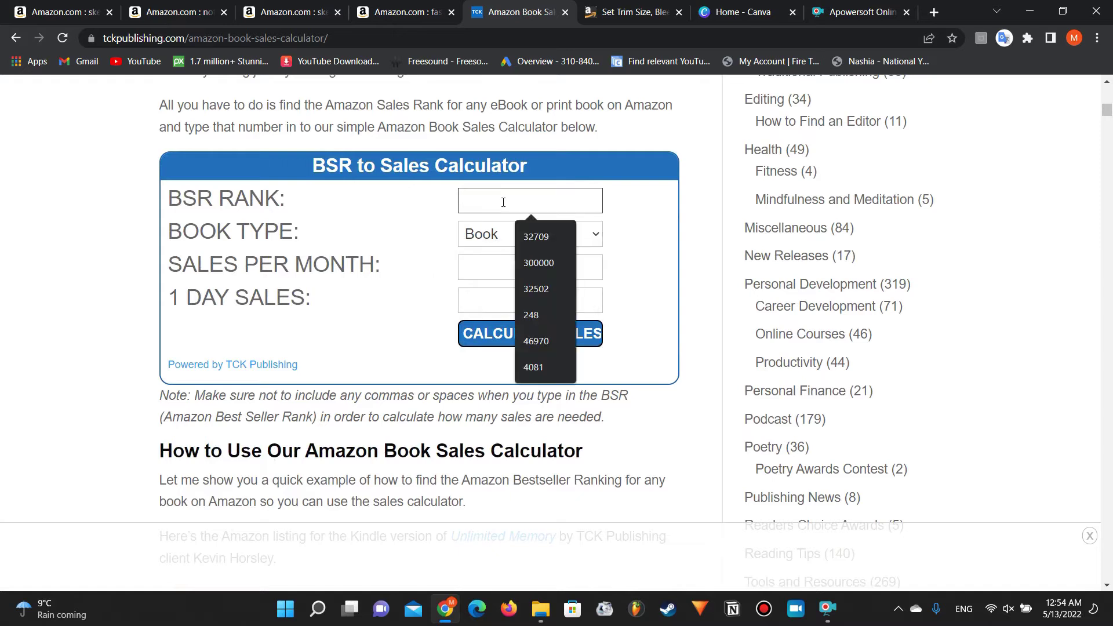
click(64, 13)
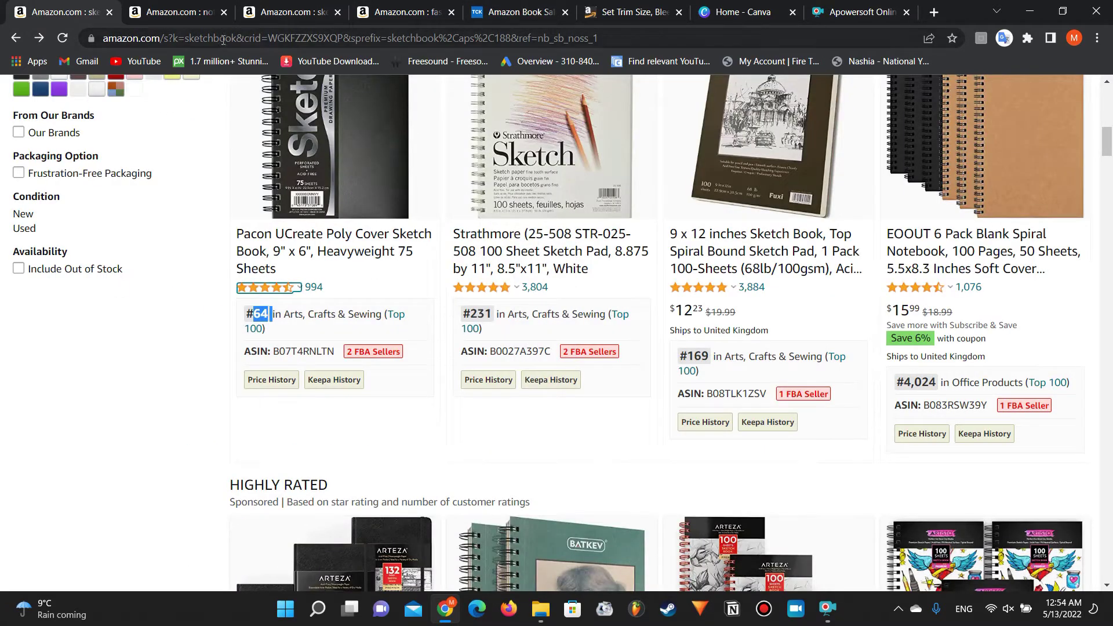
click(520, 12)
text(64)
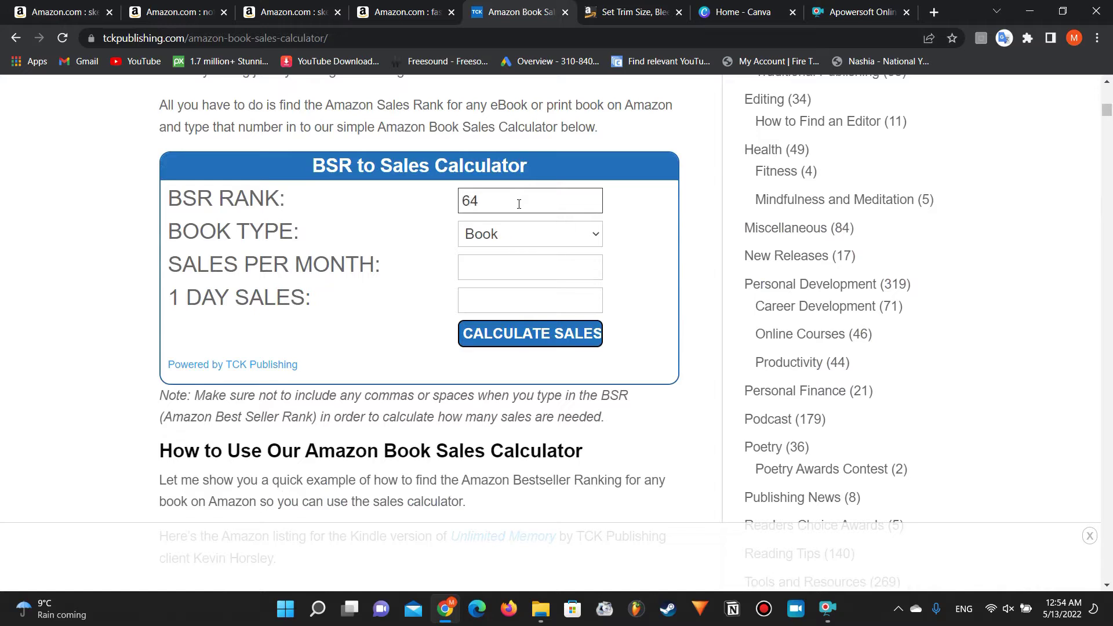
key(Return)
drag(510, 267, 460, 267)
click(475, 266)
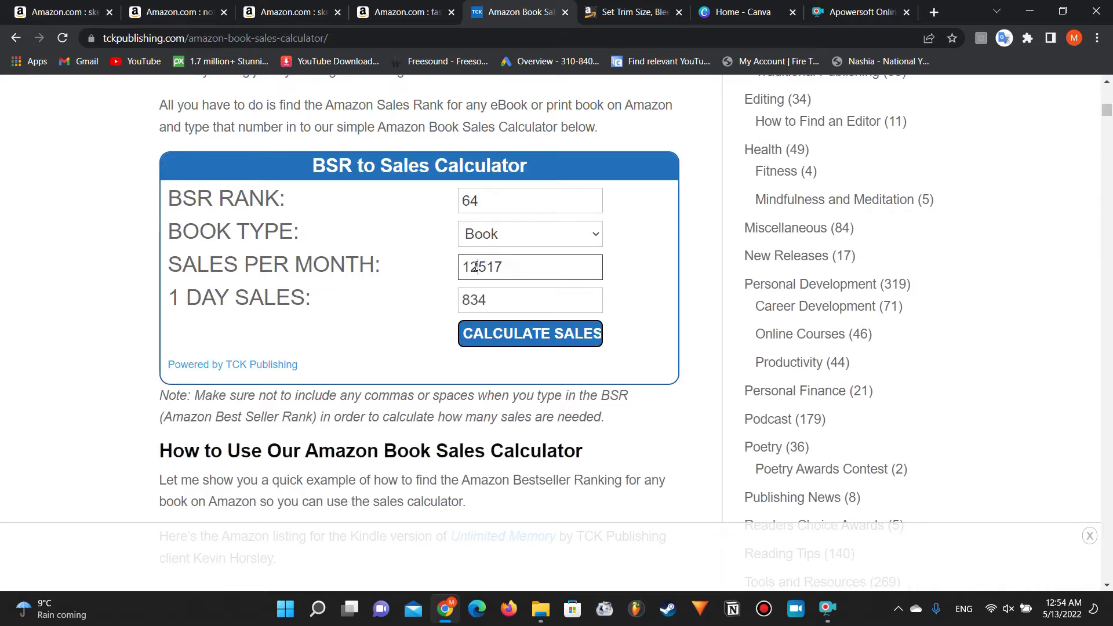
Step: Compare the Pacon UCreate sketchbook's listing on Amazon with its estimated monthly sales in the calculator
click(61, 12)
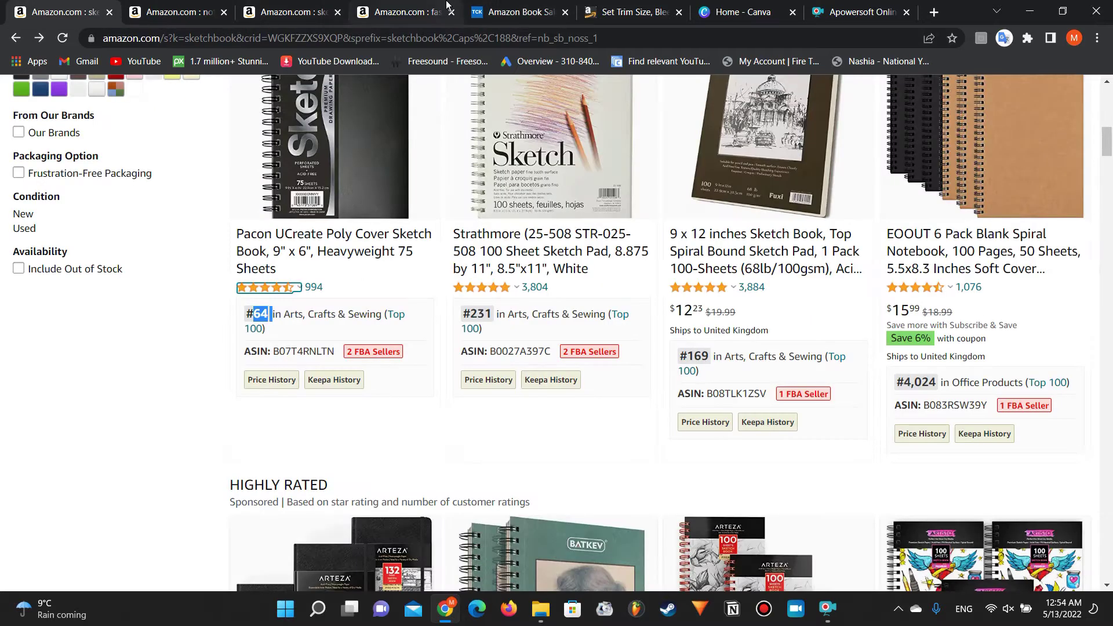
click(532, 7)
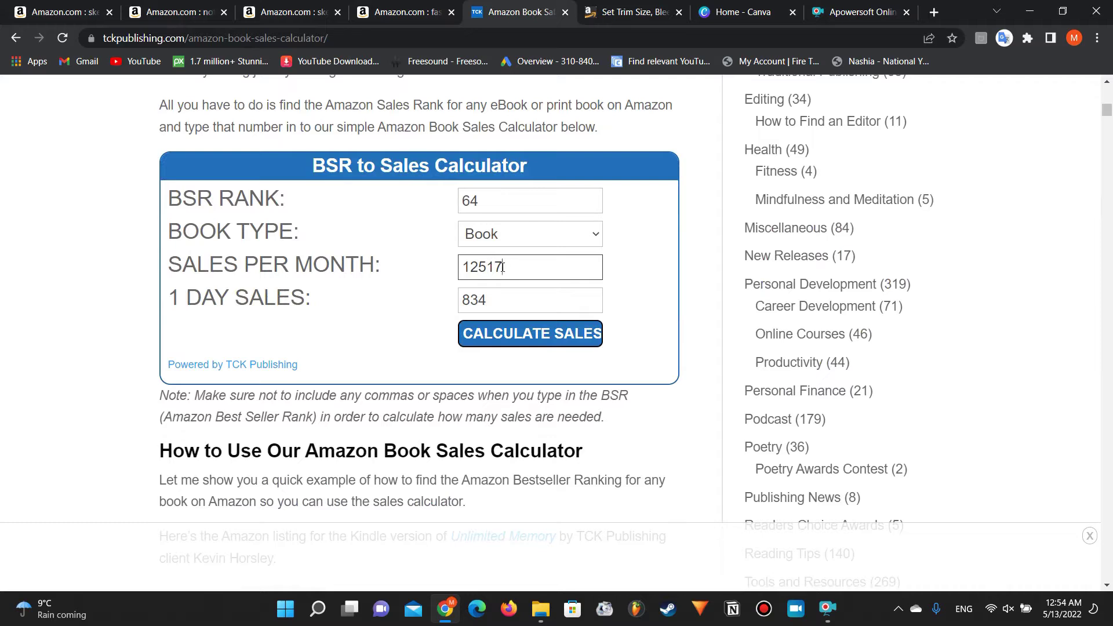
drag(503, 267, 463, 266)
click(466, 267)
click(63, 12)
scroll(183, 307, up, 1)
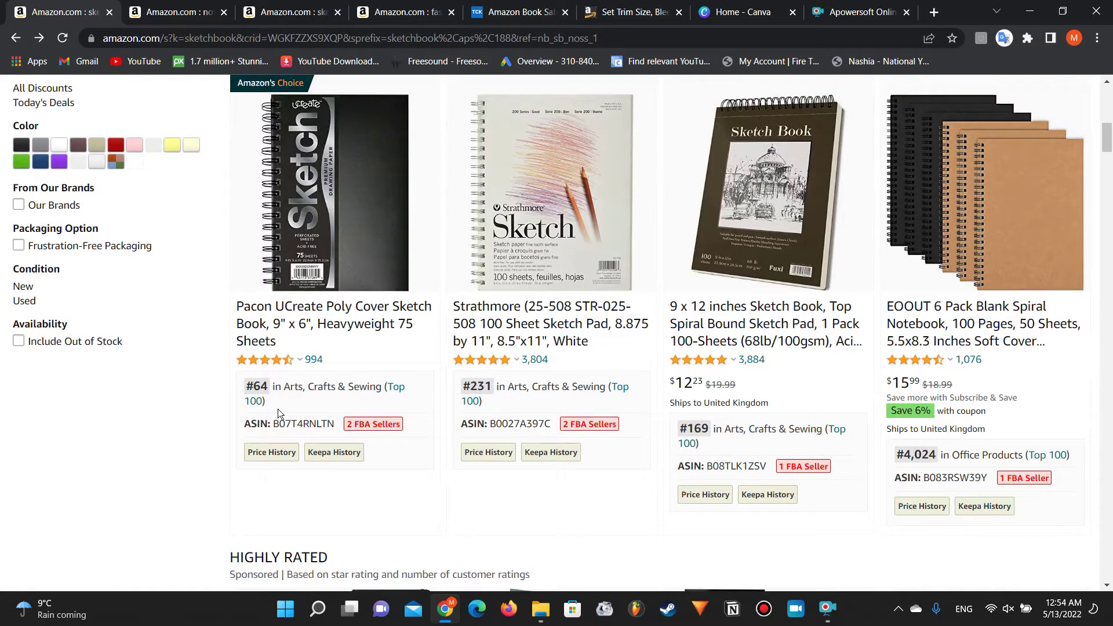
mouse_move(337, 250)
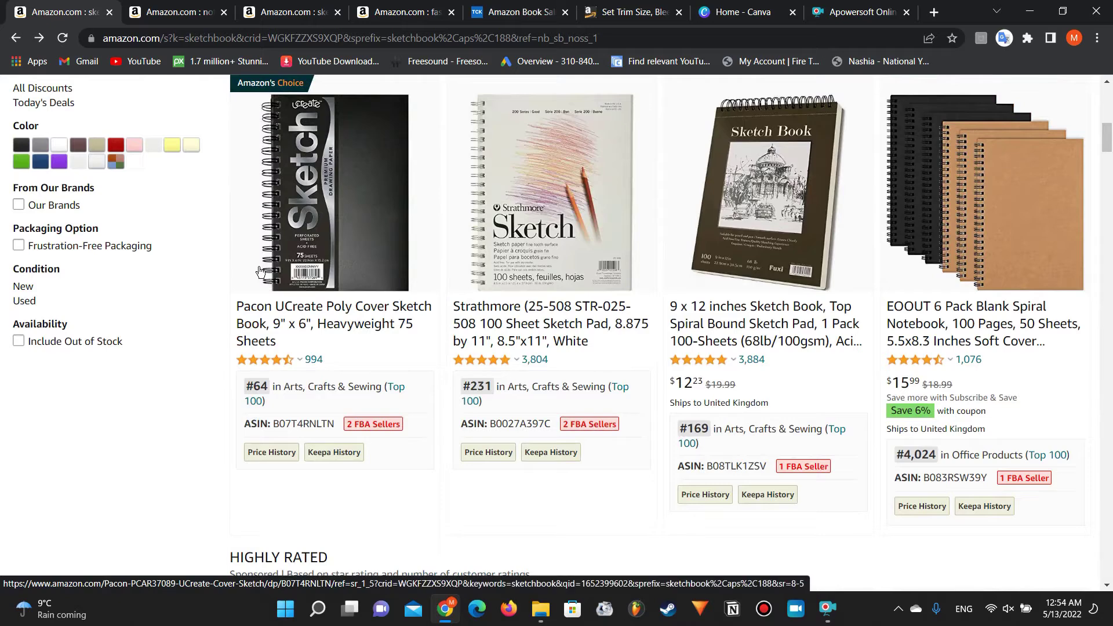
Step: Check the total number of results for "sketchbook" against the sales ranks of the first rows of listings
scroll(335, 237, up, 3)
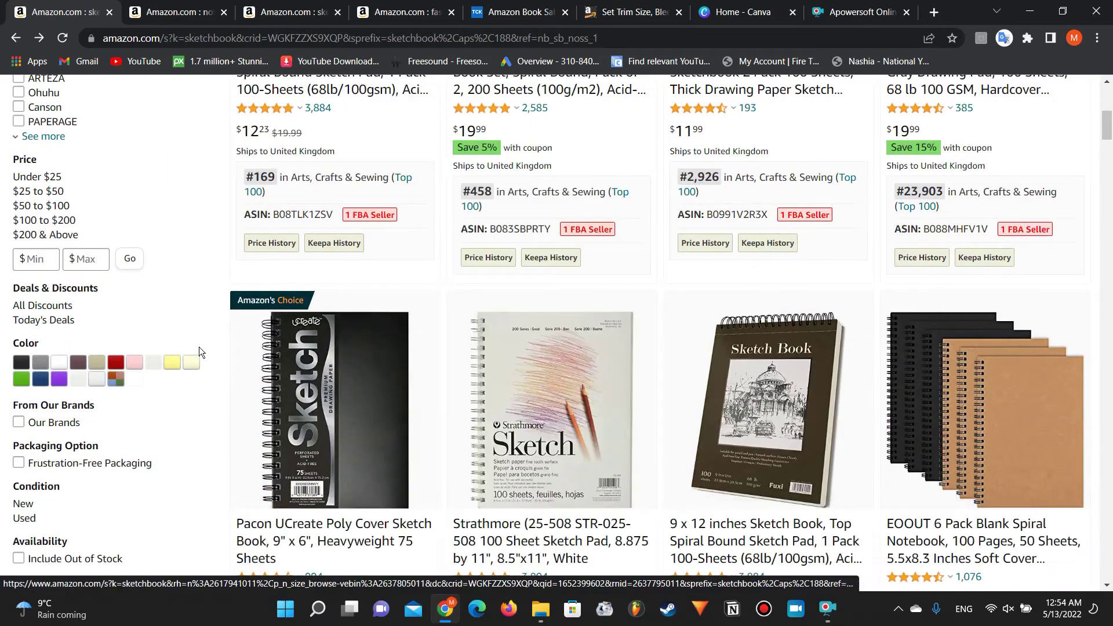
scroll(203, 346, up, 3)
scroll(204, 346, up, 3)
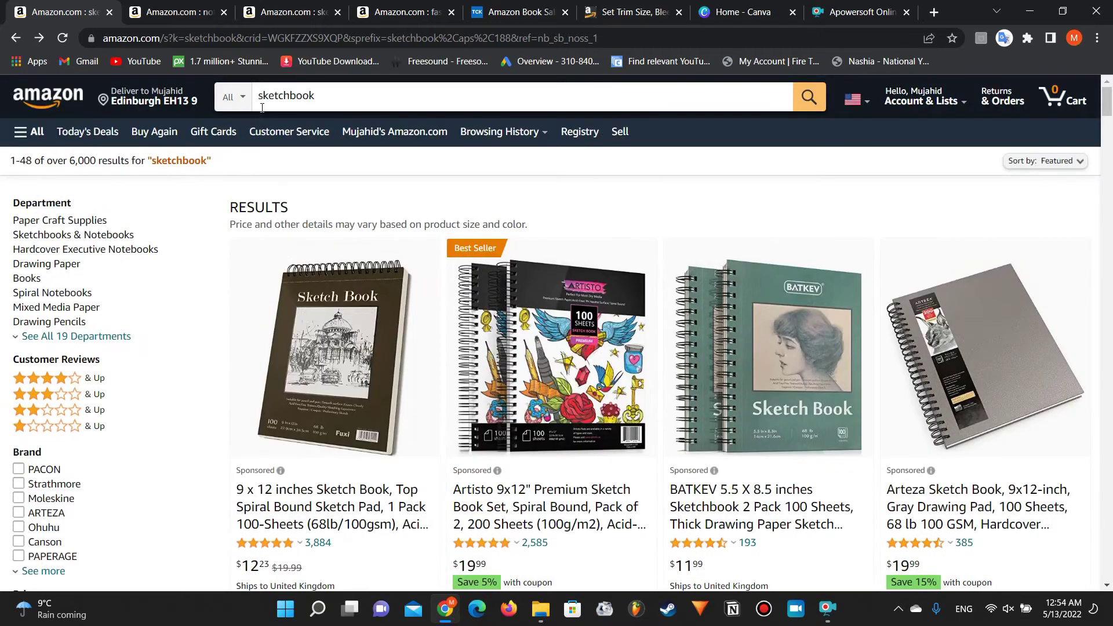
scroll(179, 249, down, 7)
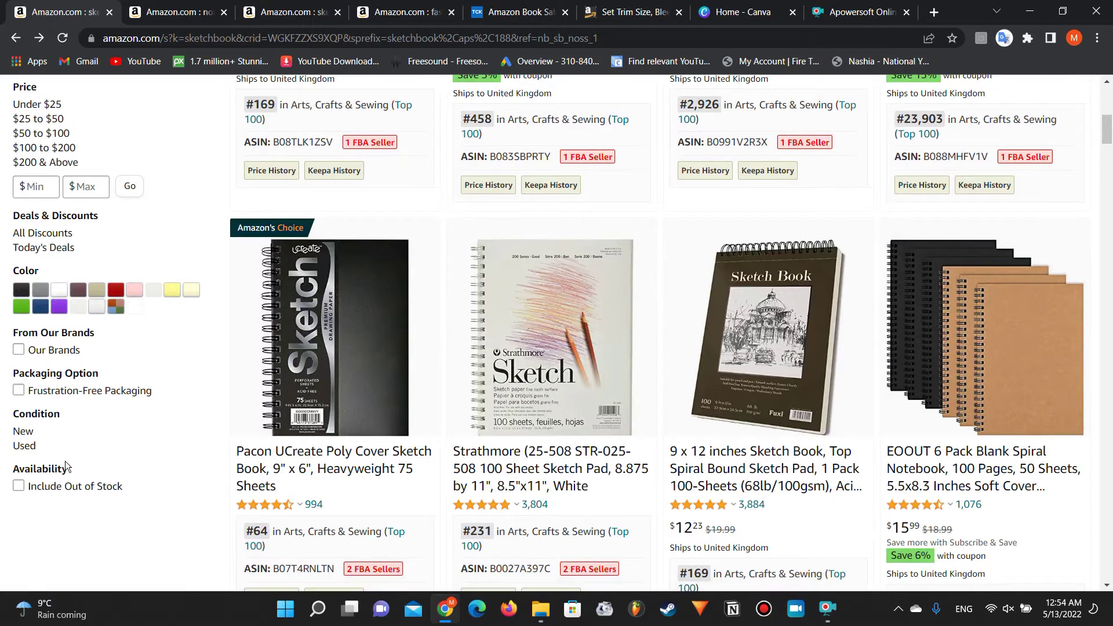
scroll(146, 325, up, 7)
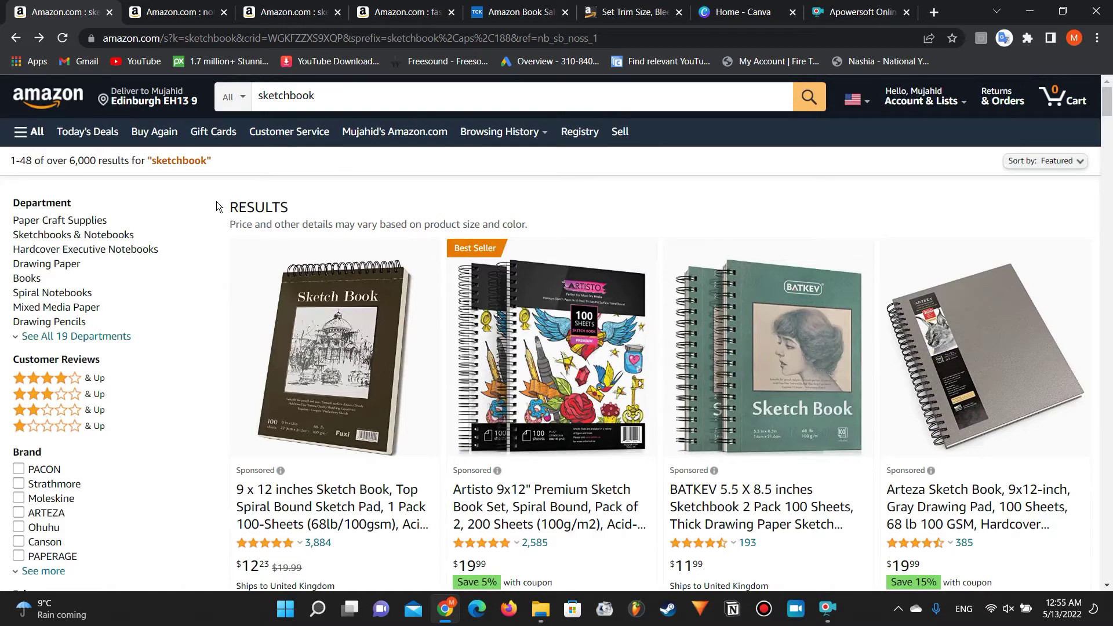
scroll(218, 204, down, 8)
scroll(219, 206, down, 3)
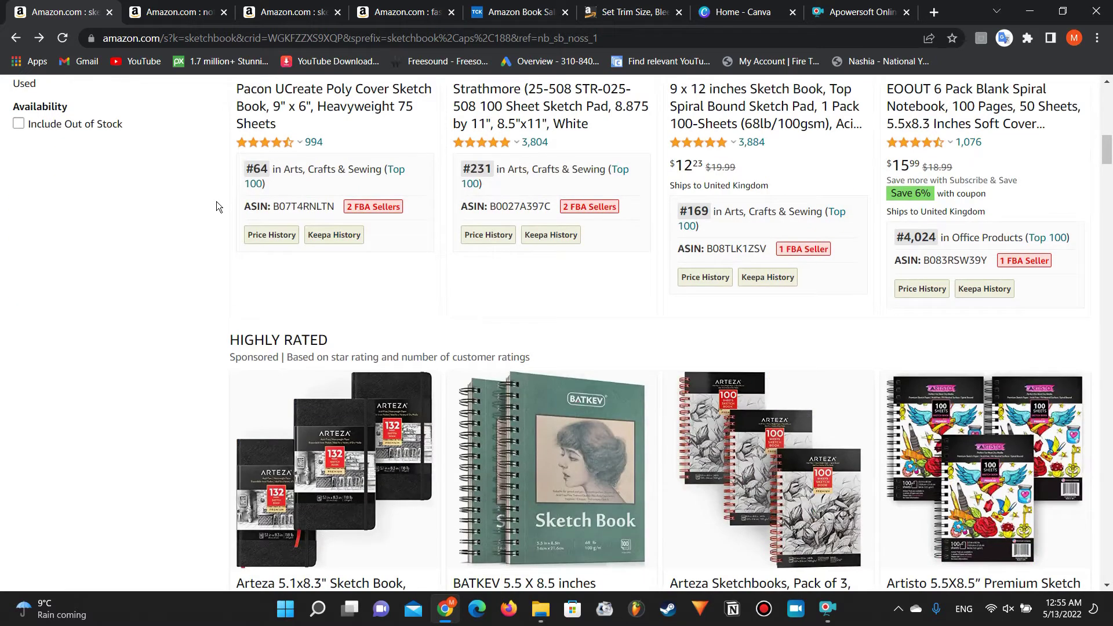
Step: Re-examine the Pacon UCreate sketchbook's sales rank and weigh it against the other top listings and the sketchbook result count
scroll(214, 207, up, 4)
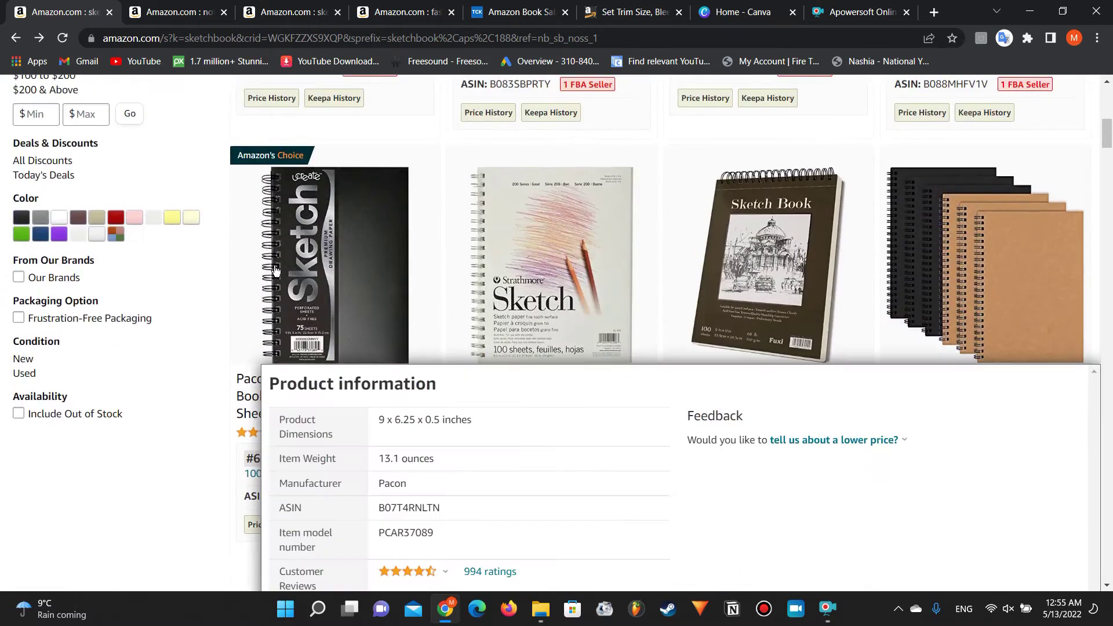
double_click(256, 458)
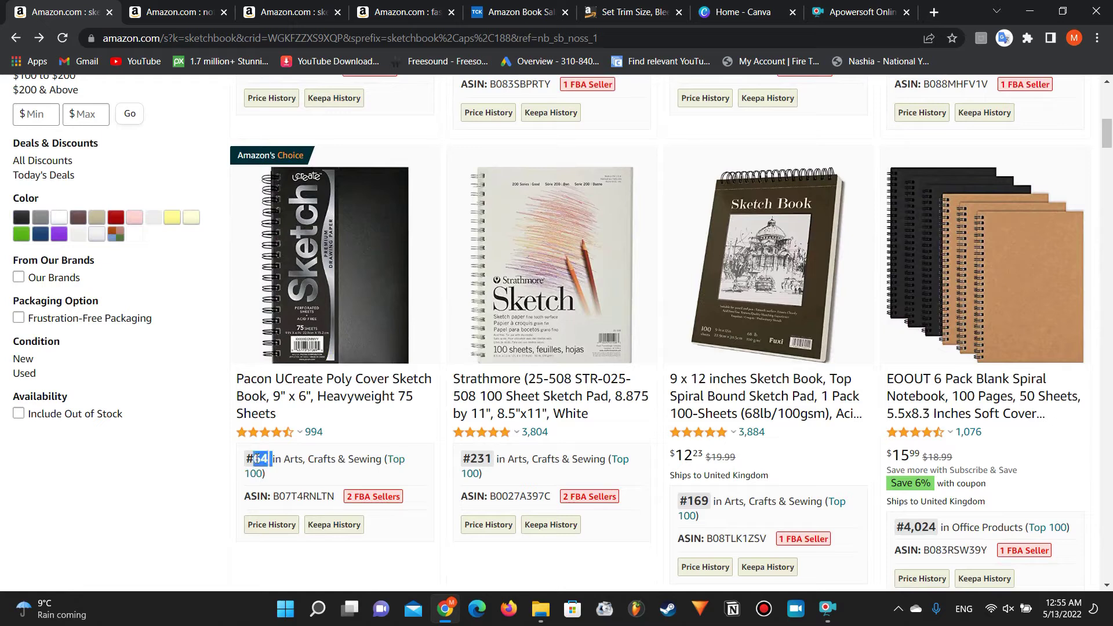
click(262, 459)
scroll(204, 374, up, 5)
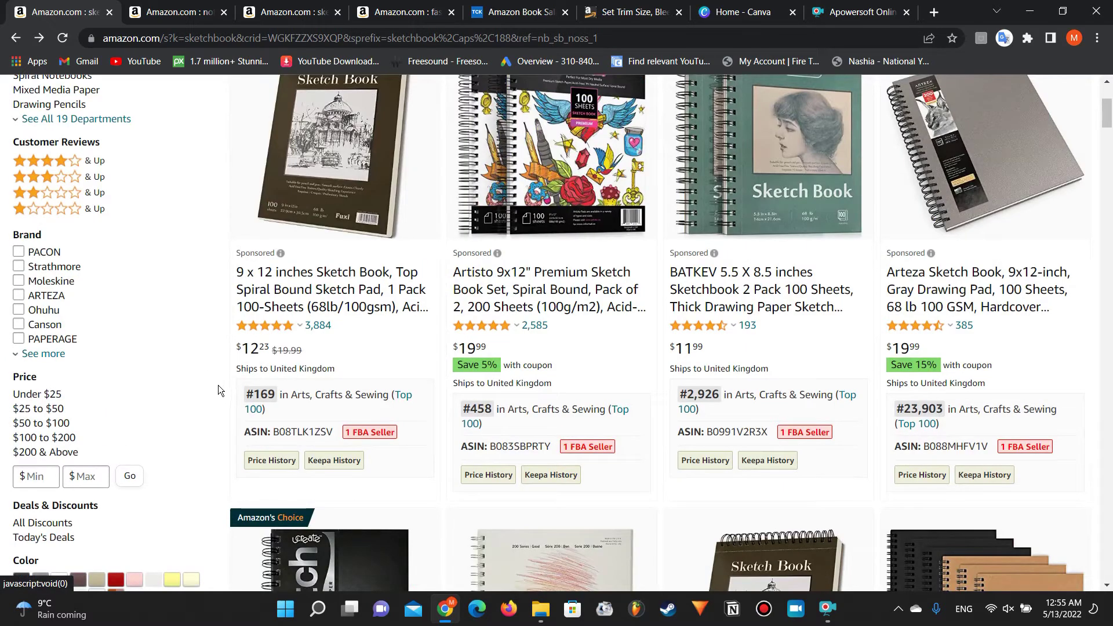
scroll(218, 385, up, 3)
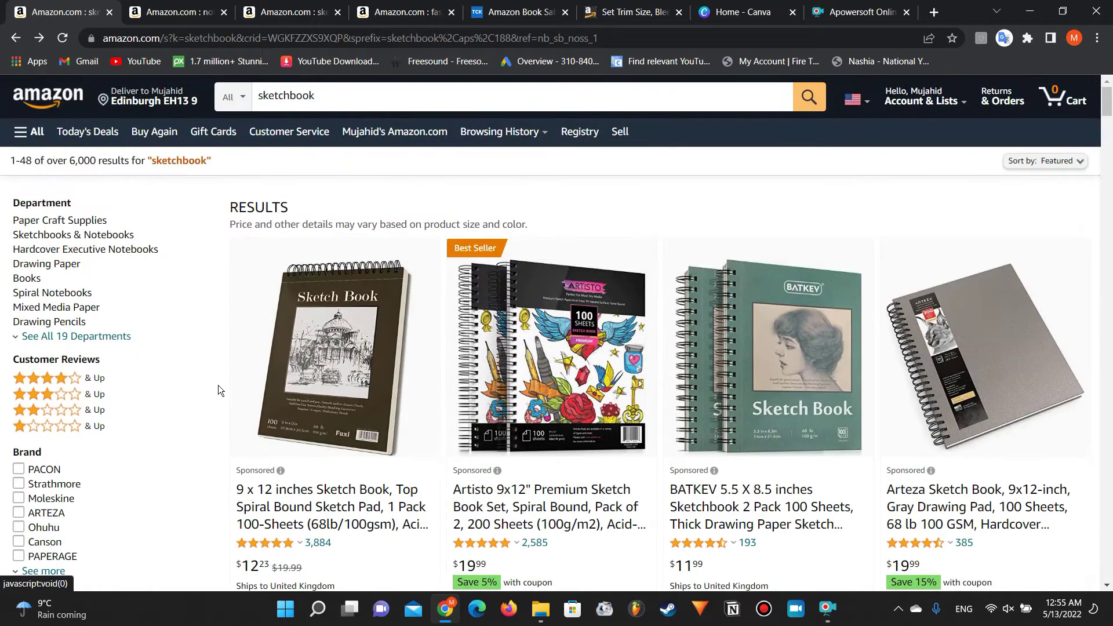
scroll(107, 236, down, 10)
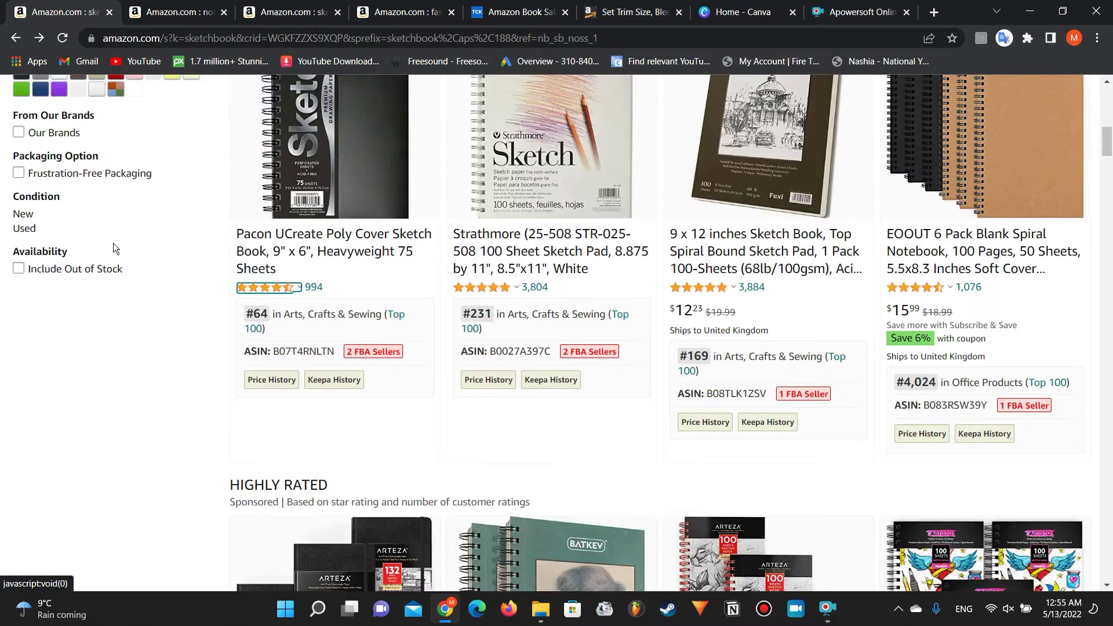
scroll(211, 416, up, 6)
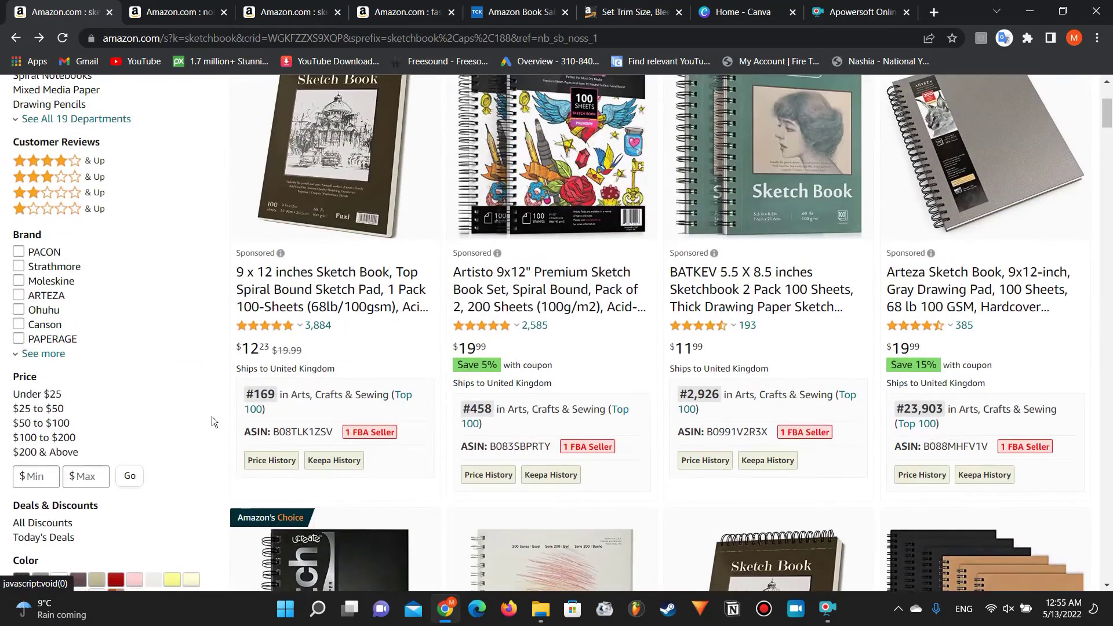
scroll(211, 417, down, 6)
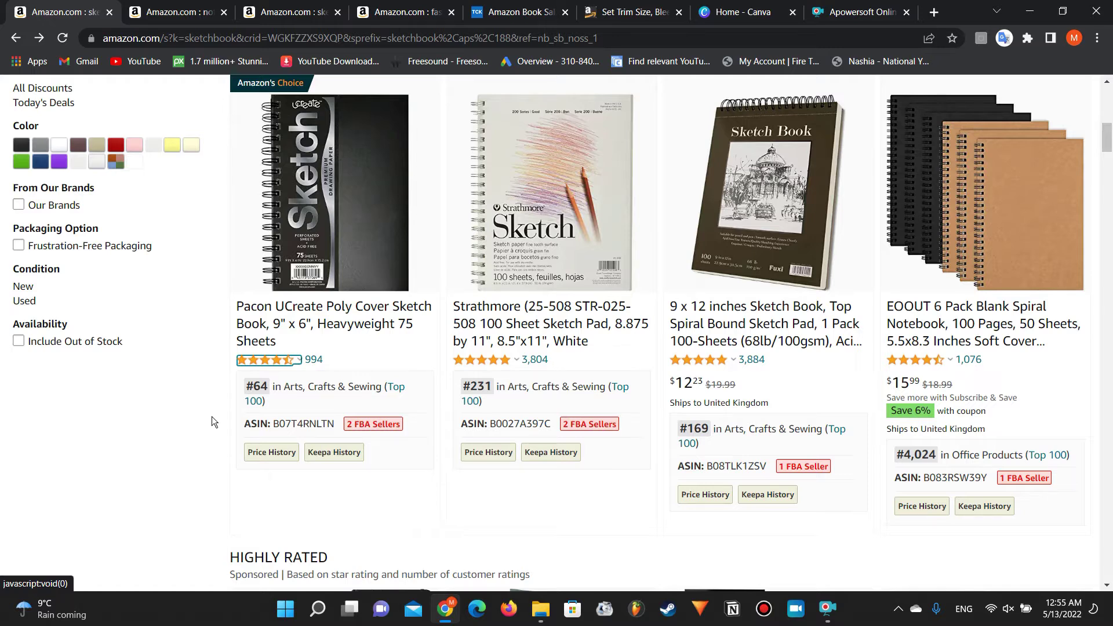
click(255, 386)
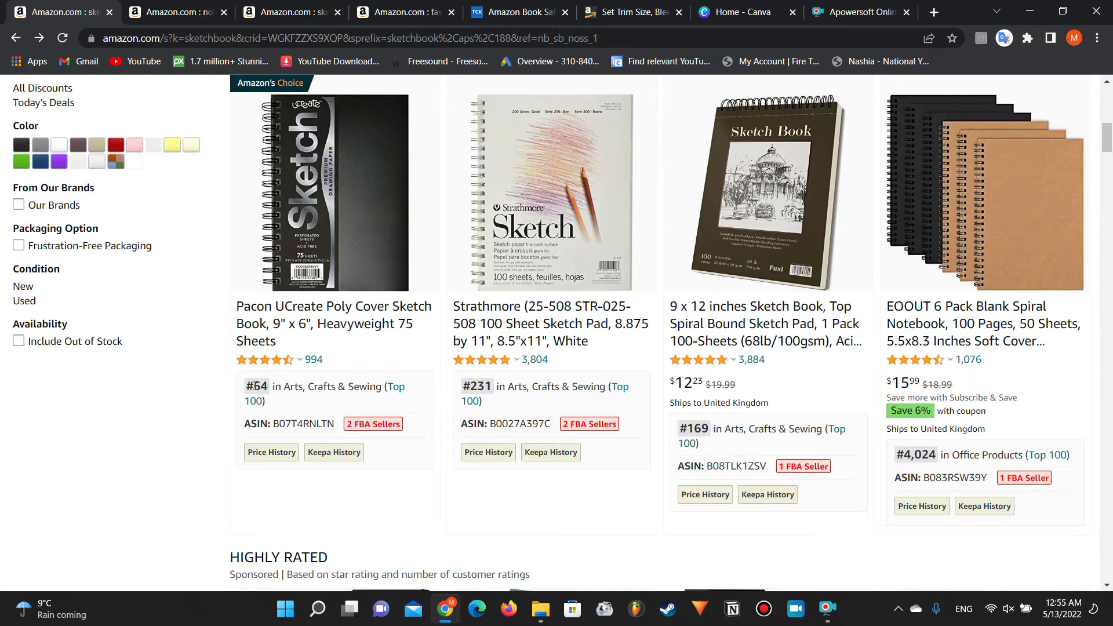
scroll(210, 366, up, 8)
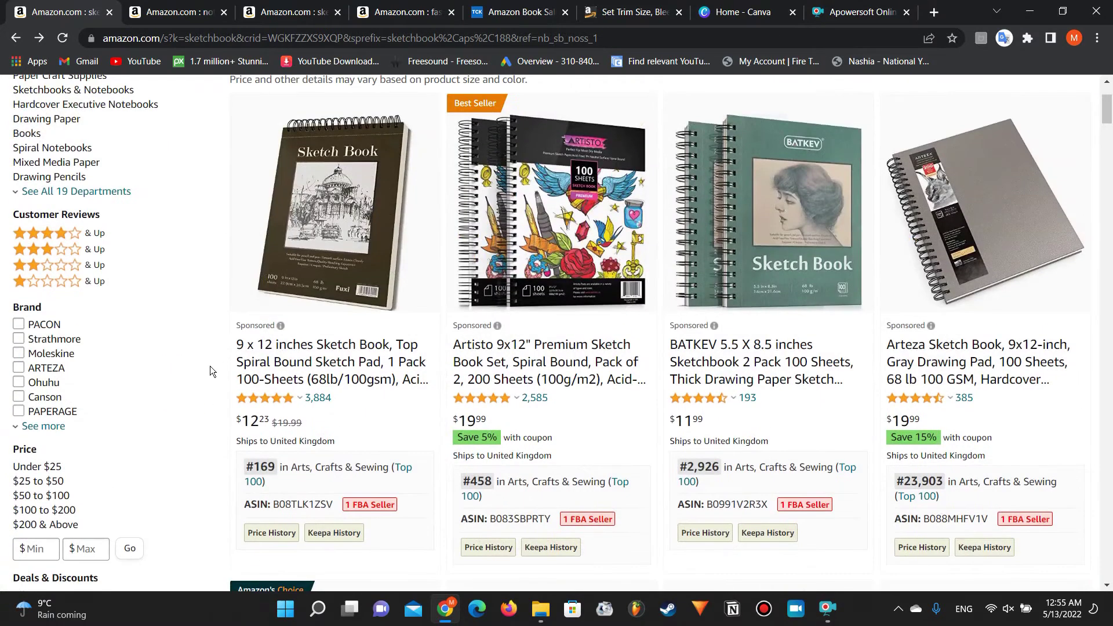
scroll(210, 366, up, 3)
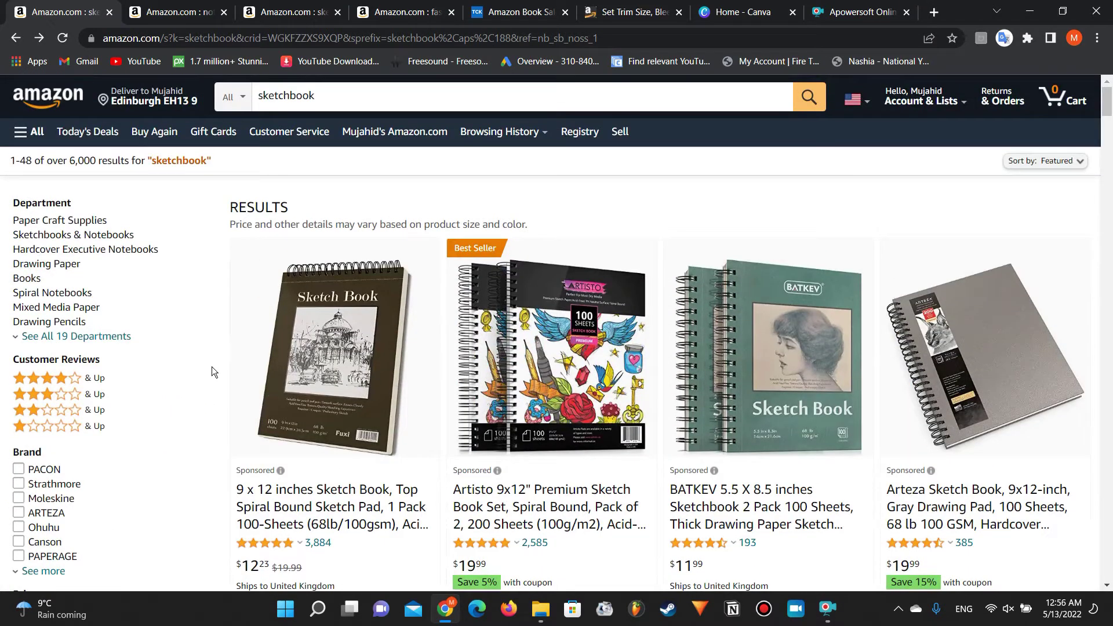
Step: Compare the sales ranks of the top sketchbook listings with the total number of results for "sketchbook"
scroll(175, 374, down, 8)
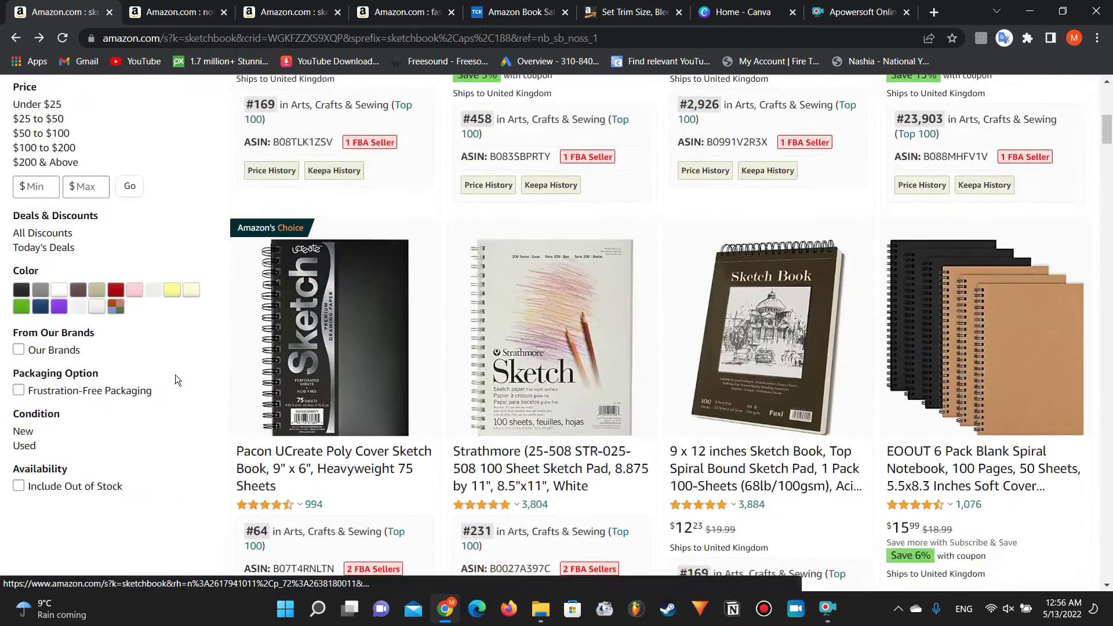
scroll(177, 377, down, 4)
scroll(178, 377, up, 4)
scroll(243, 360, down, 3)
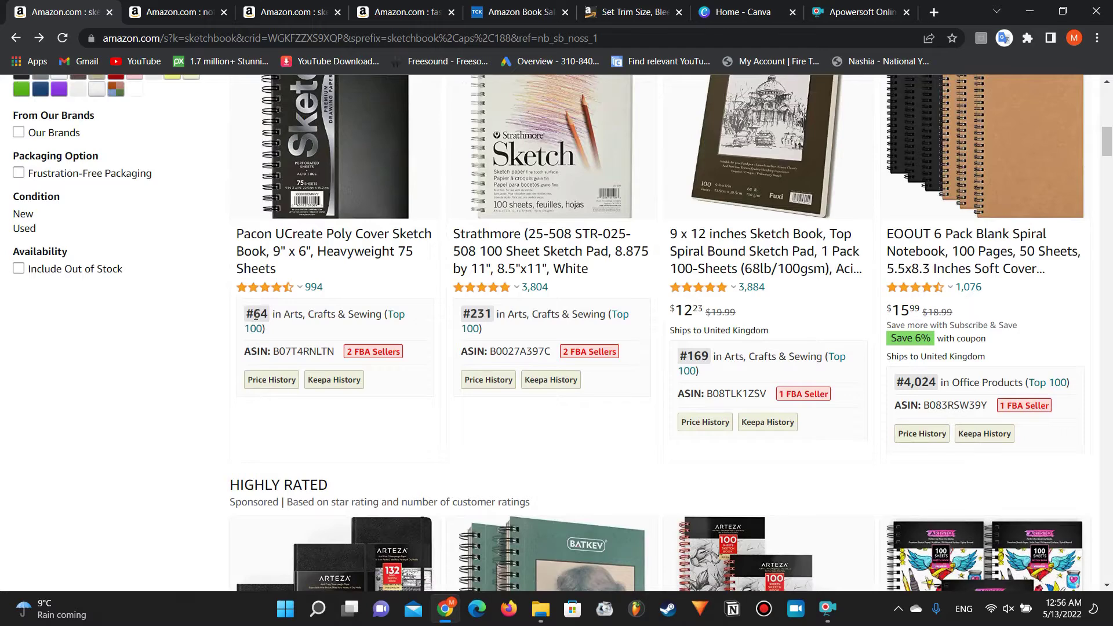
scroll(255, 314, up, 12)
scroll(200, 275, down, 5)
scroll(200, 274, up, 5)
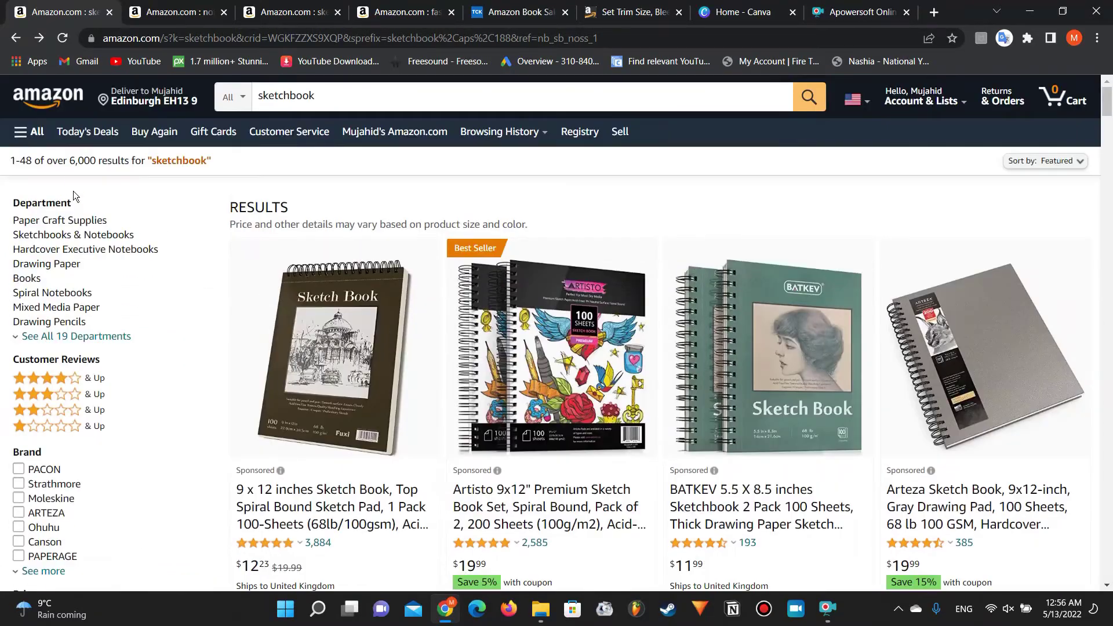
drag(78, 165, 98, 165)
click(97, 166)
scroll(170, 245, down, 9)
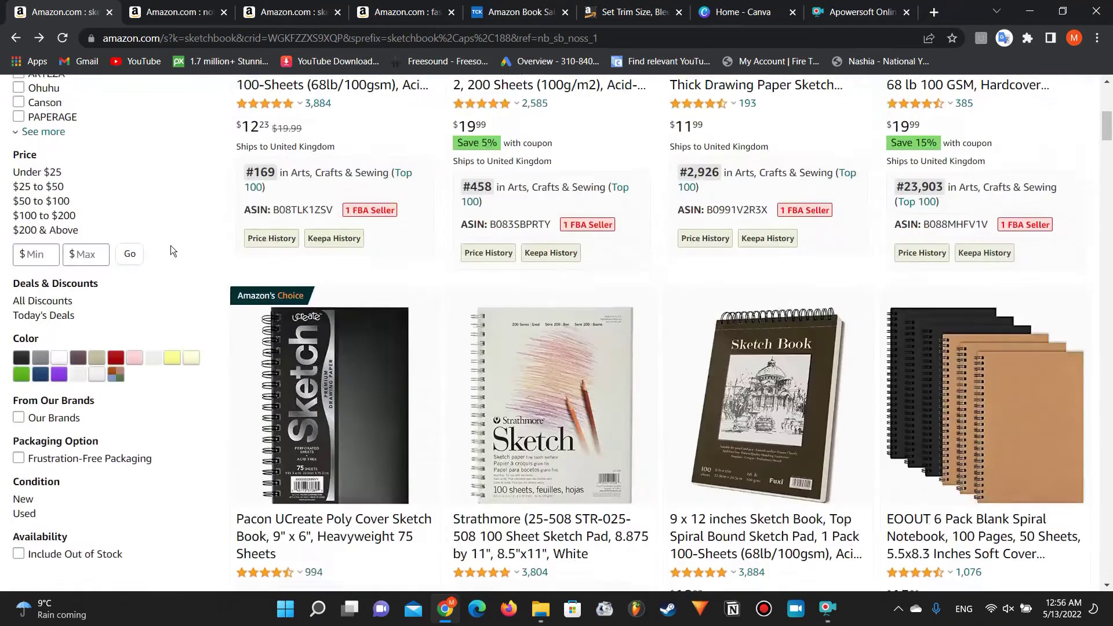
scroll(173, 253, down, 3)
scroll(172, 255, up, 12)
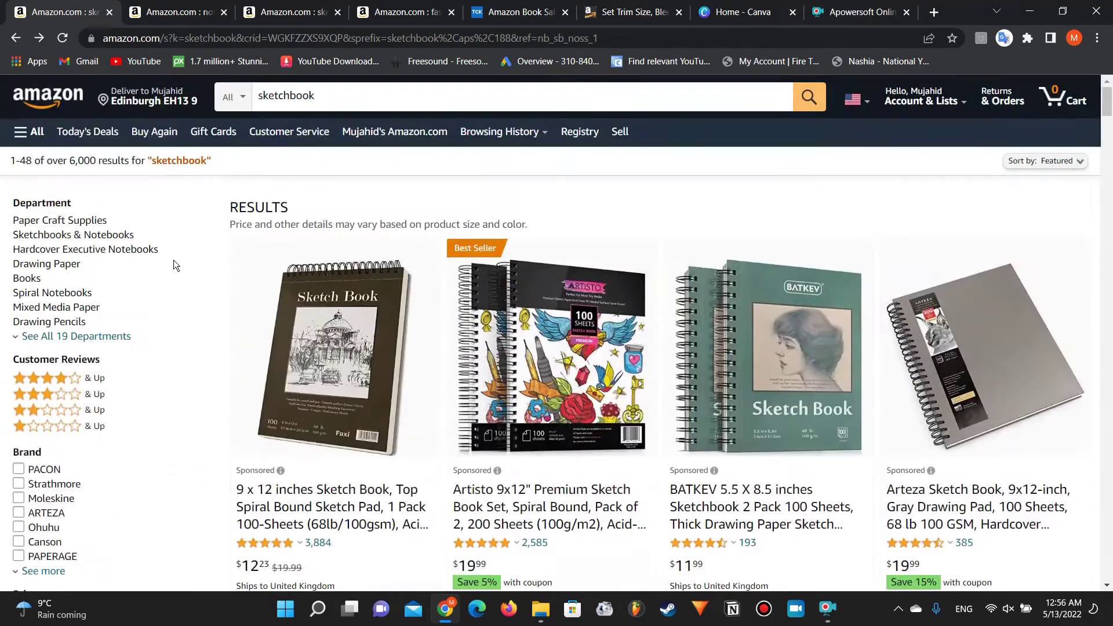
Step: Open the suggested keyword "pentalic watercolor sketchbook", check its result count and related suggestions, and close its results
click(355, 98)
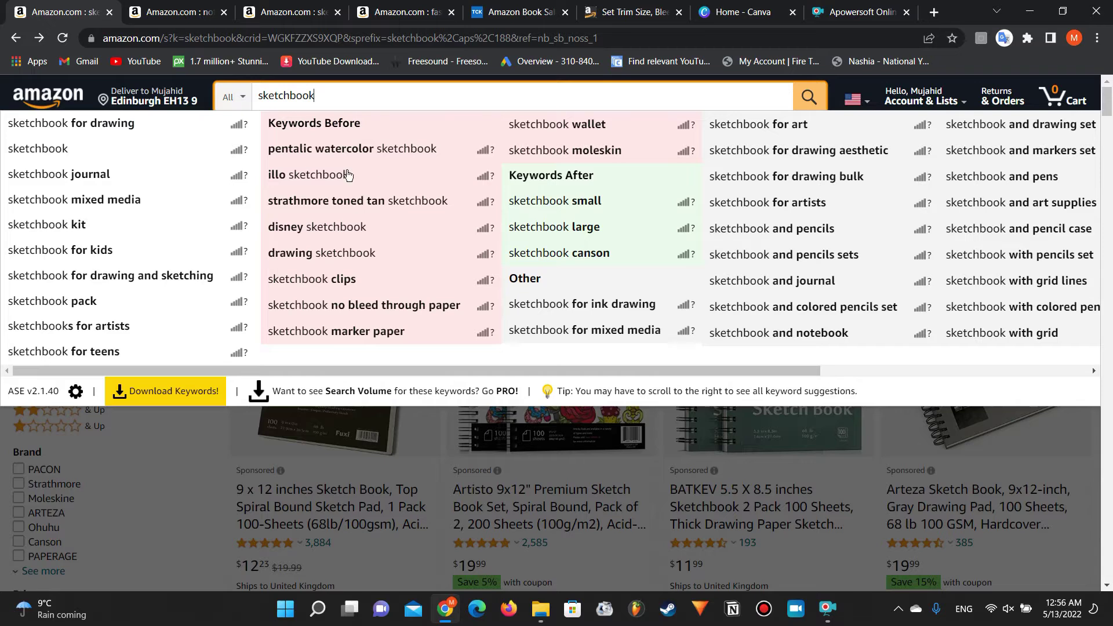
click(363, 150)
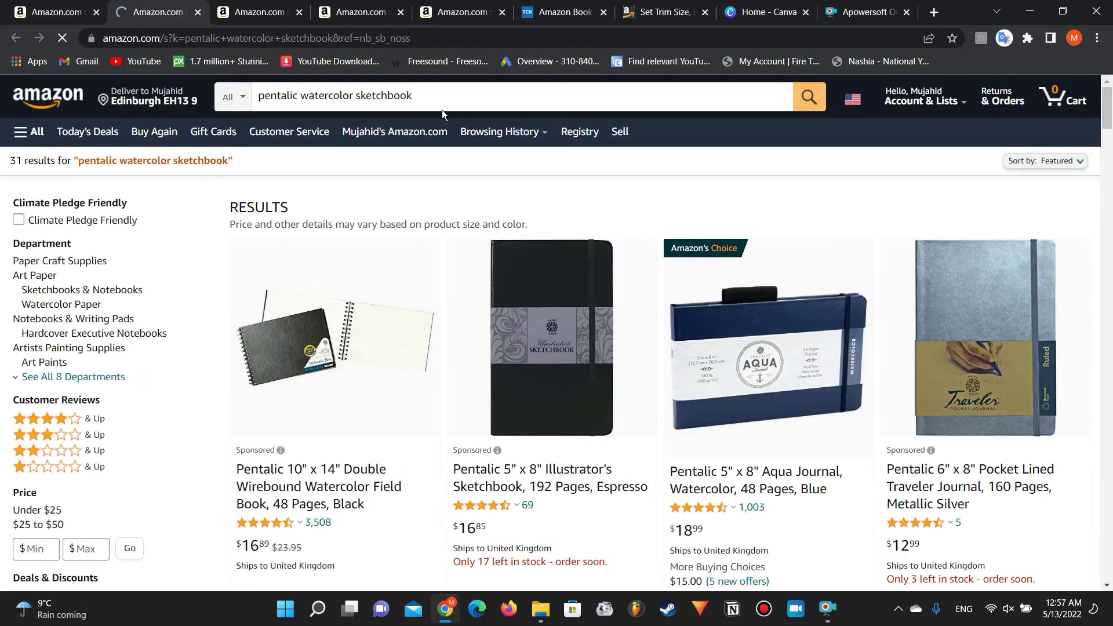
click(458, 85)
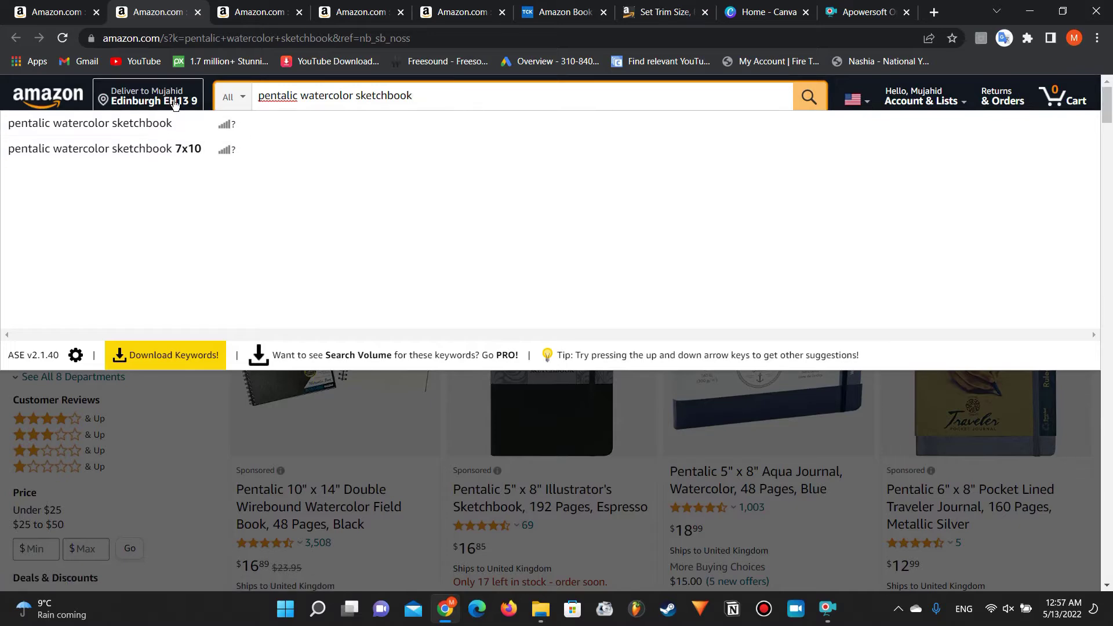
click(197, 11)
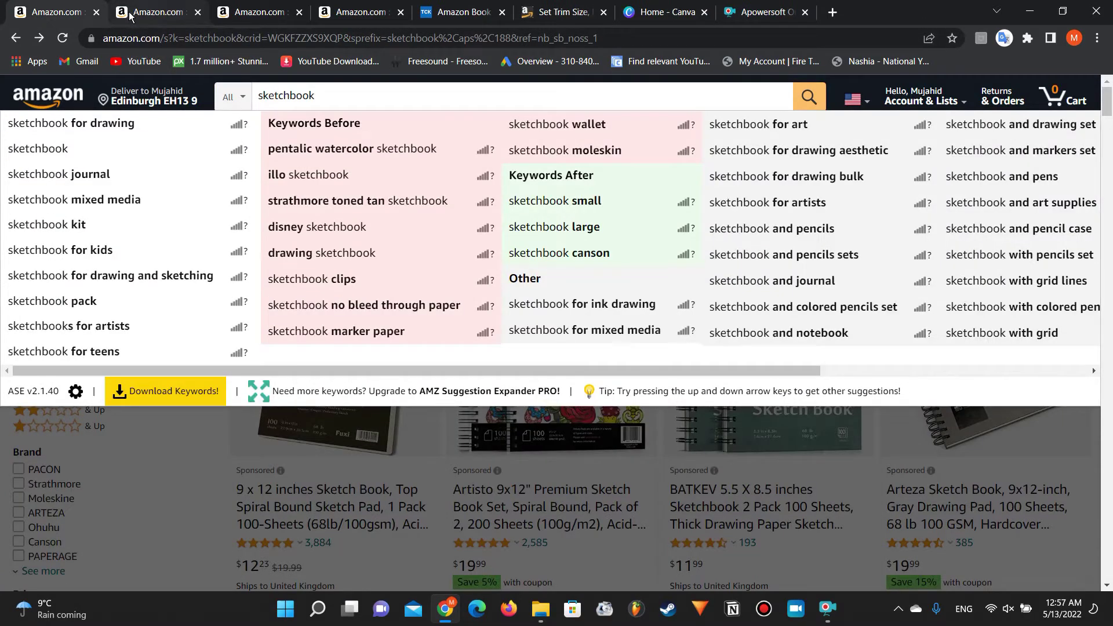
Step: Check the results and suggestions for "illo sketchbook", close them, and look through the remaining "sketchbook" keyword suggestions
click(284, 174)
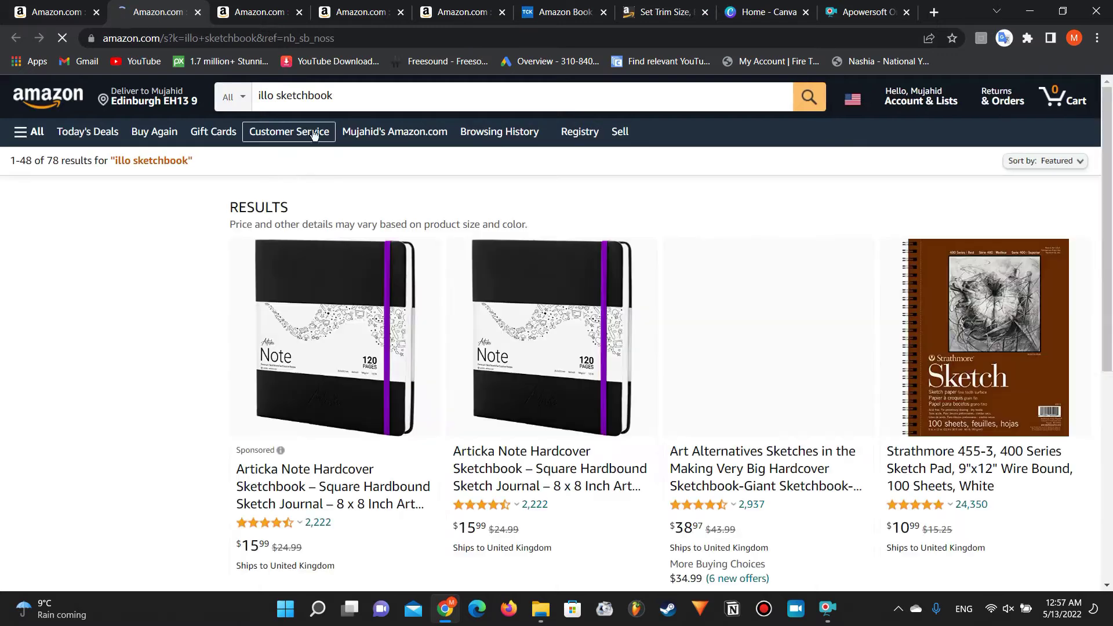
click(363, 96)
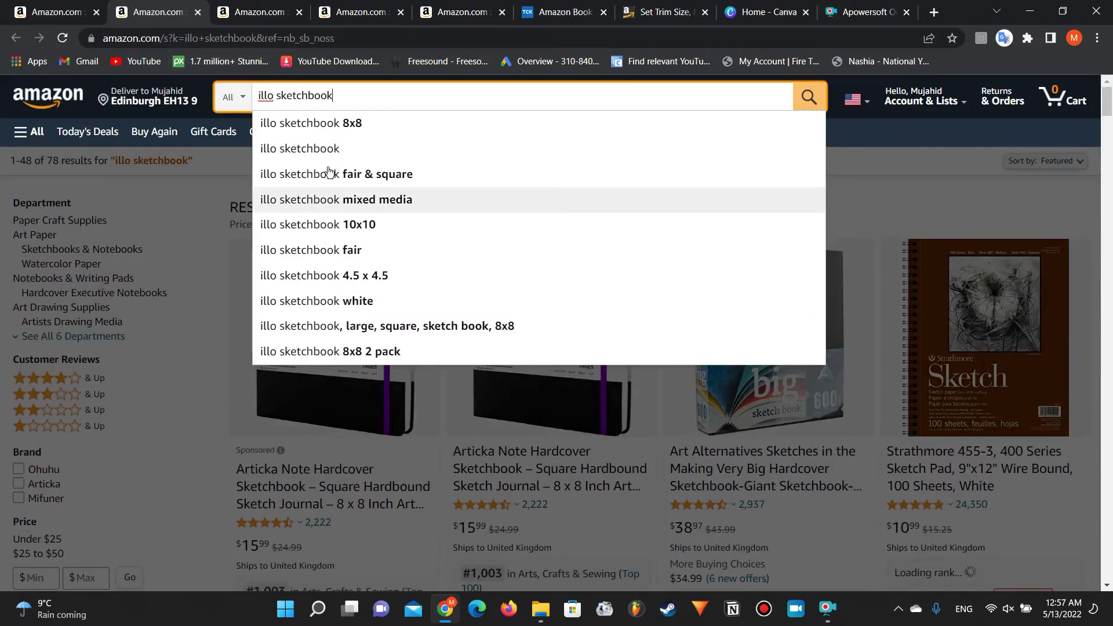
click(198, 11)
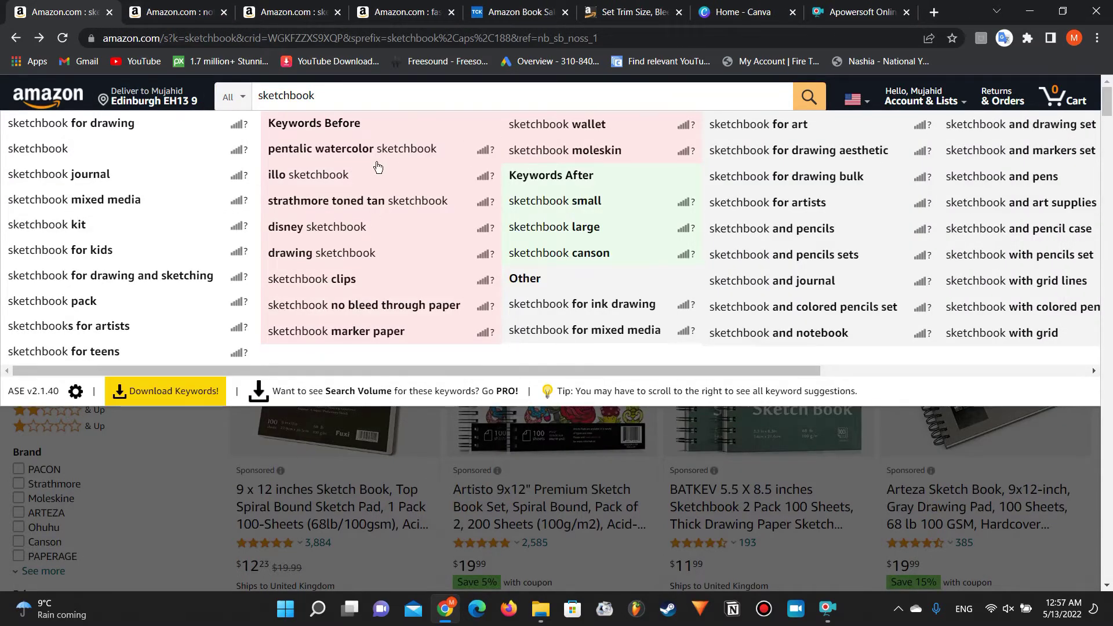
scroll(370, 168, right, 5)
scroll(370, 168, left, 5)
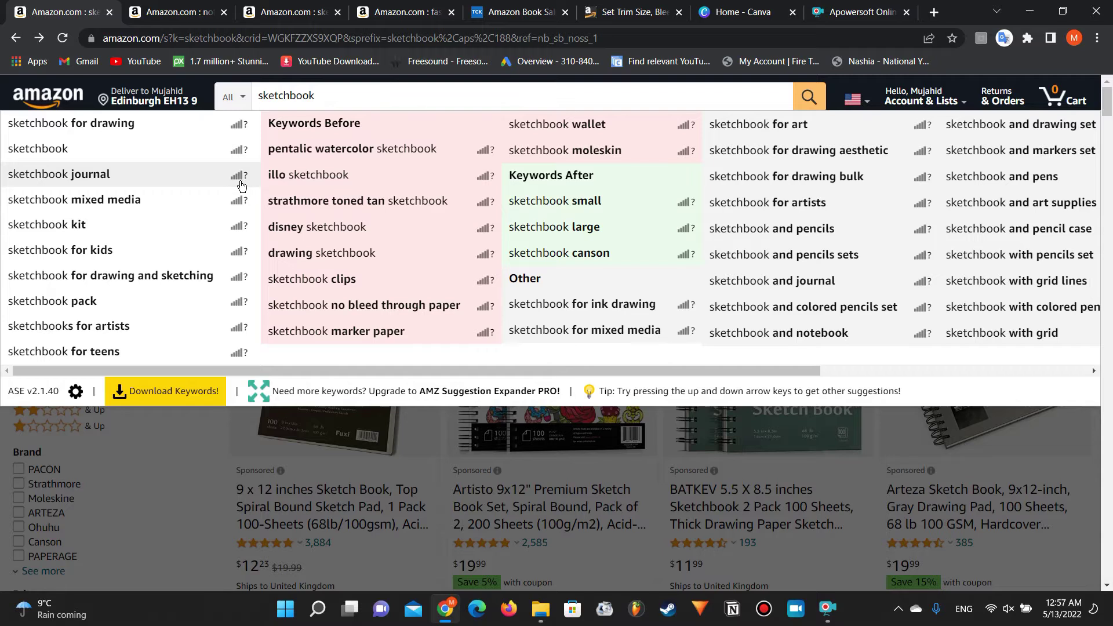
Step: Dismiss the keyword suggestions and weigh the "sketchbook" result count against the sales ranks of the first listings
click(176, 439)
scroll(16, 199, down, 7)
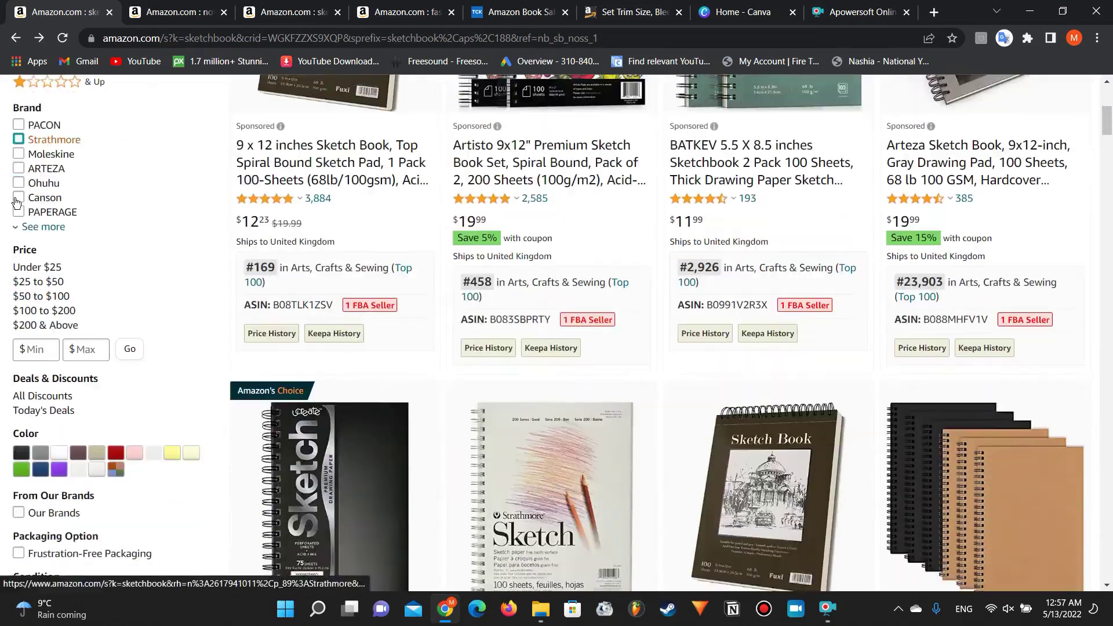
scroll(73, 119, up, 7)
scroll(108, 303, down, 7)
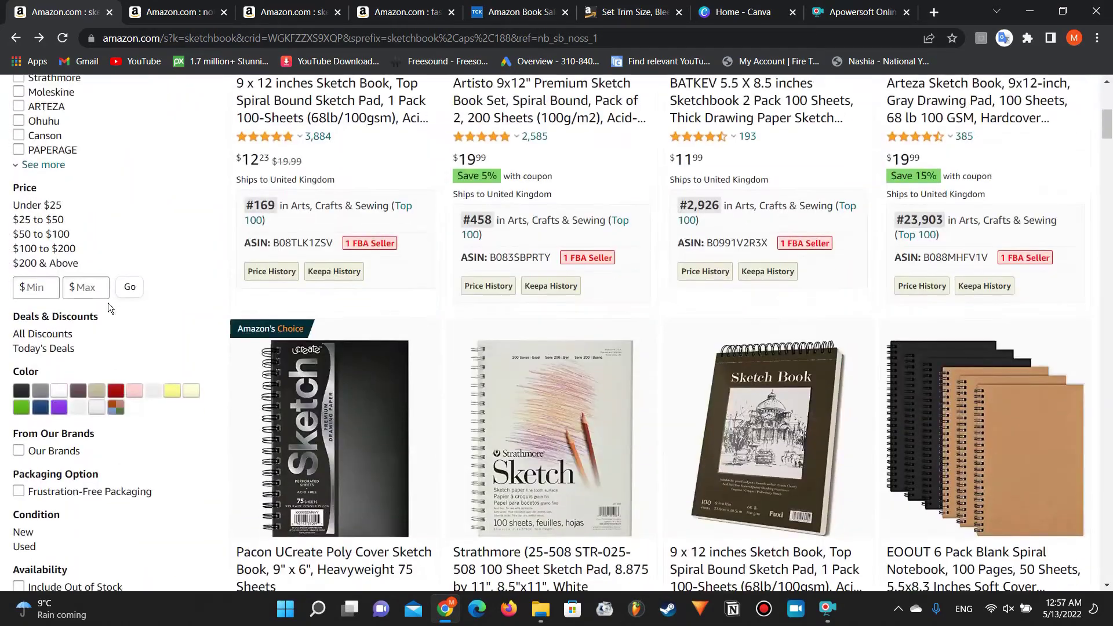
scroll(108, 303, up, 2)
scroll(116, 325, up, 5)
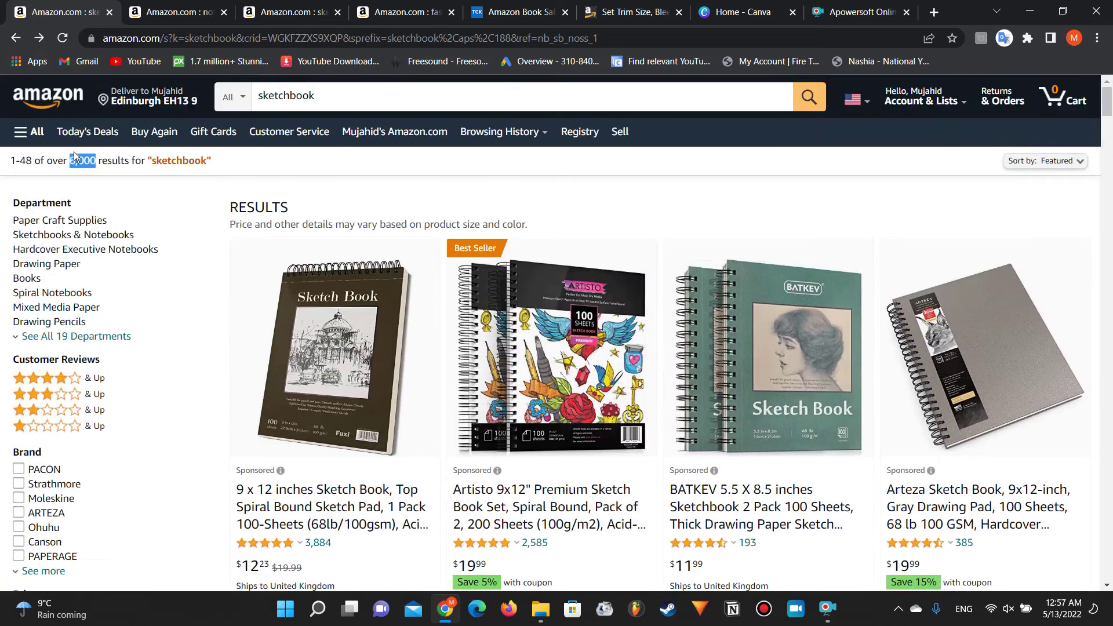
double_click(83, 161)
click(83, 163)
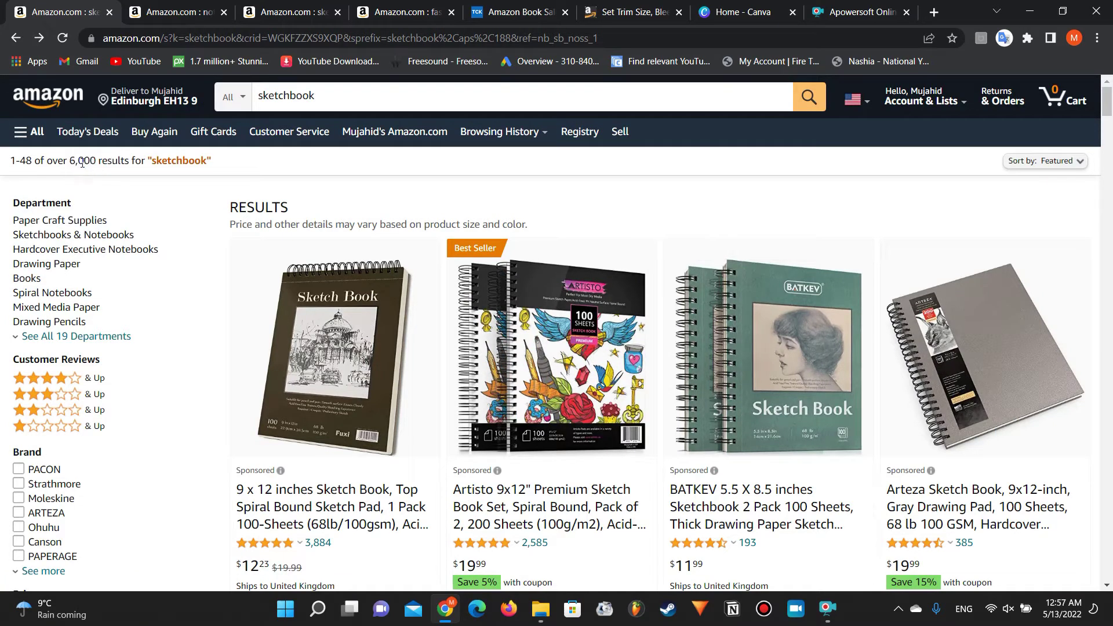
Step: Examine the result count, sales ranks and publisher details for "notebook for drawing for cat lovers"
click(134, 7)
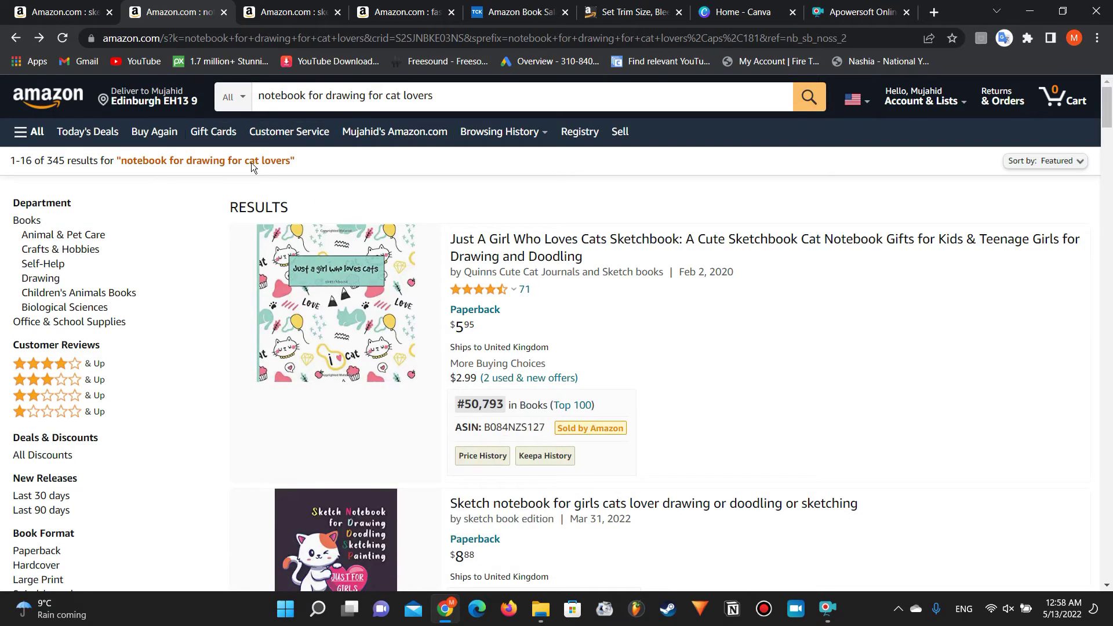
drag(46, 161, 65, 163)
click(66, 164)
triple_click(461, 404)
scroll(463, 404, down, 15)
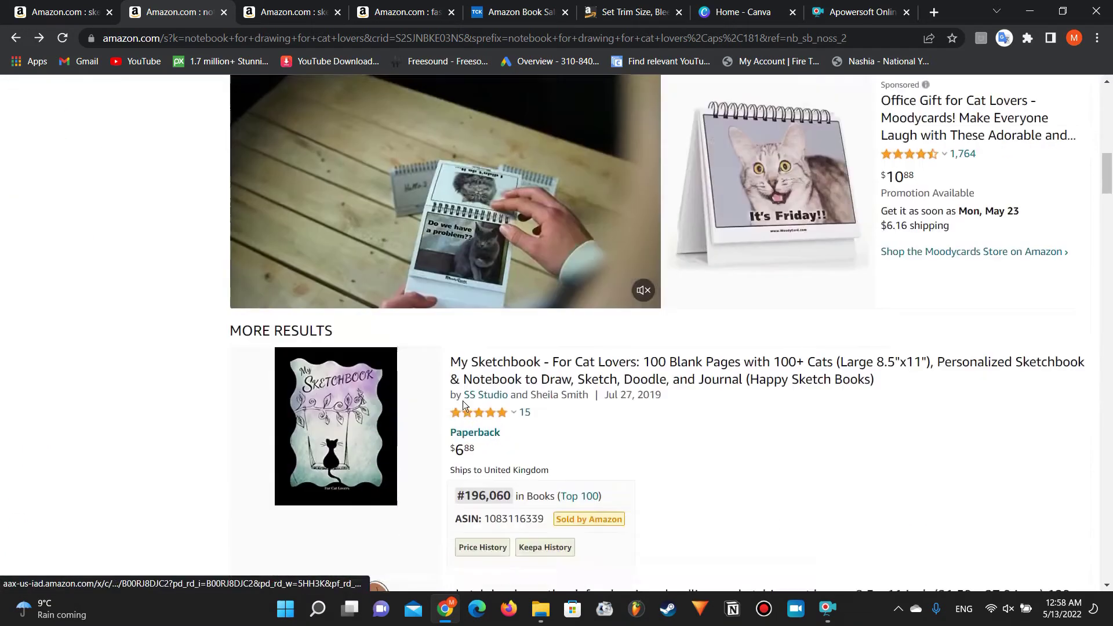
scroll(462, 404, down, 1)
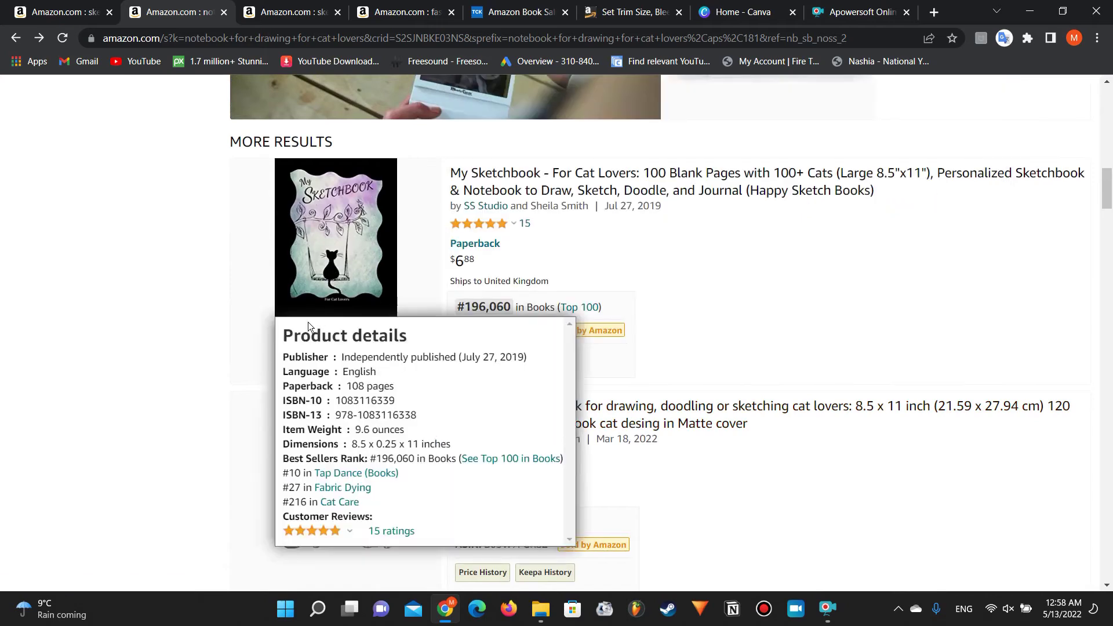
scroll(308, 322, up, 15)
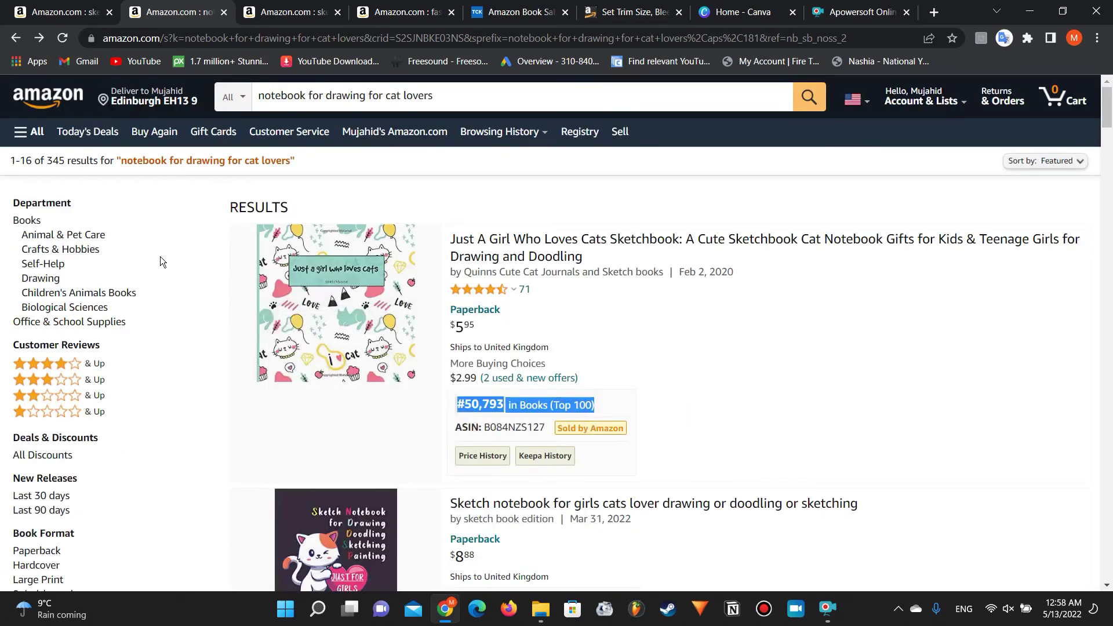
double_click(77, 162)
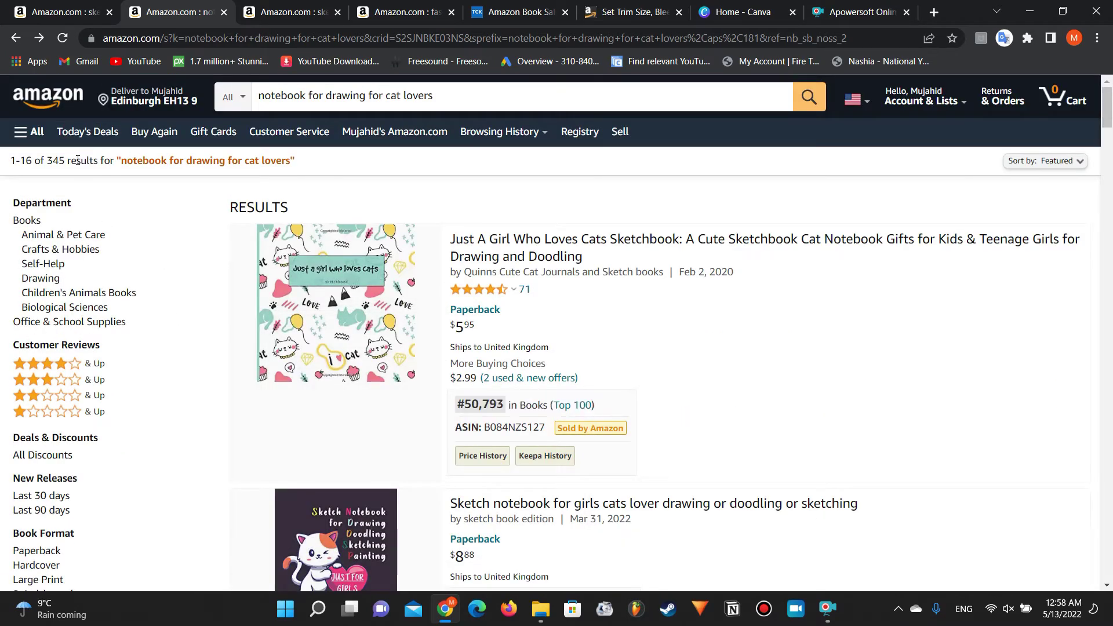
Step: Review the result count and the listings' sales ranks for "sketchbook for drawing for teen boys"
click(276, 7)
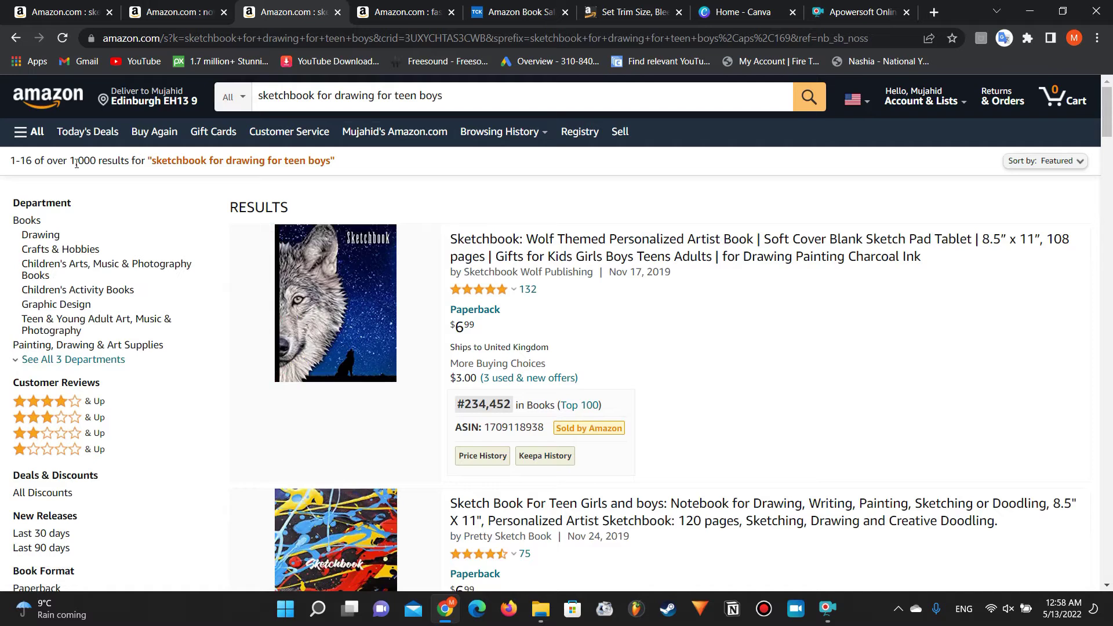
scroll(76, 164, down, 1)
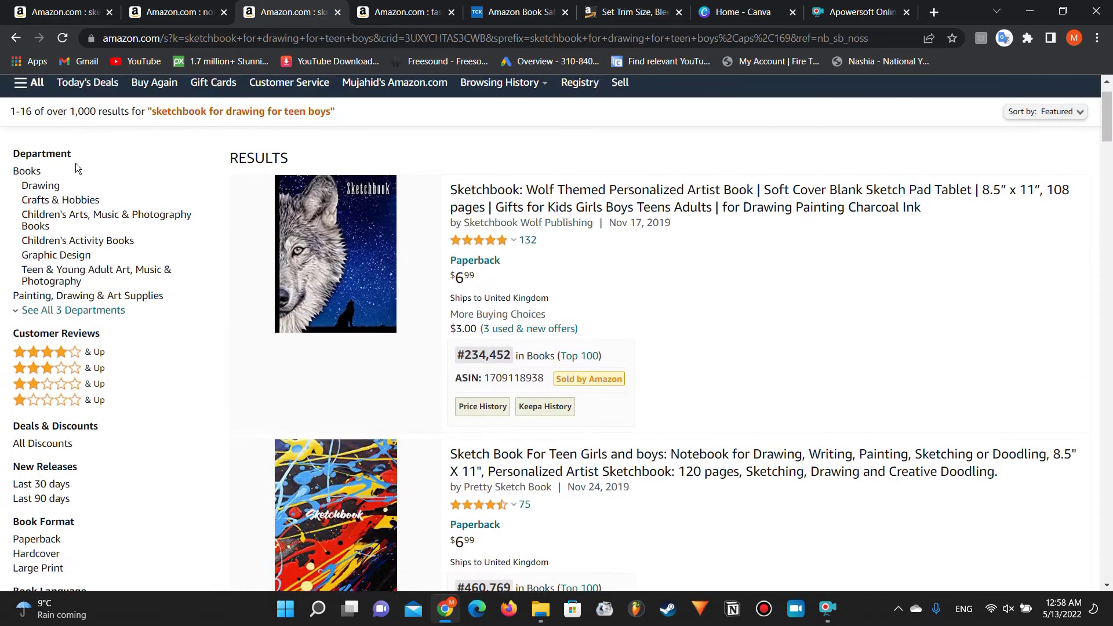
scroll(476, 367, down, 9)
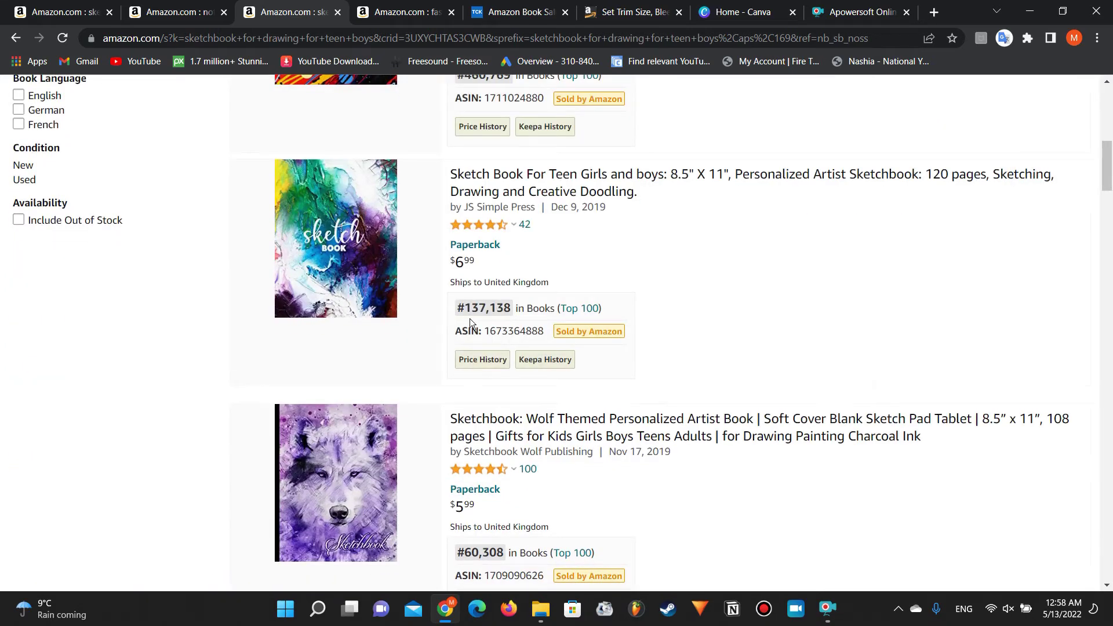
scroll(469, 319, up, 10)
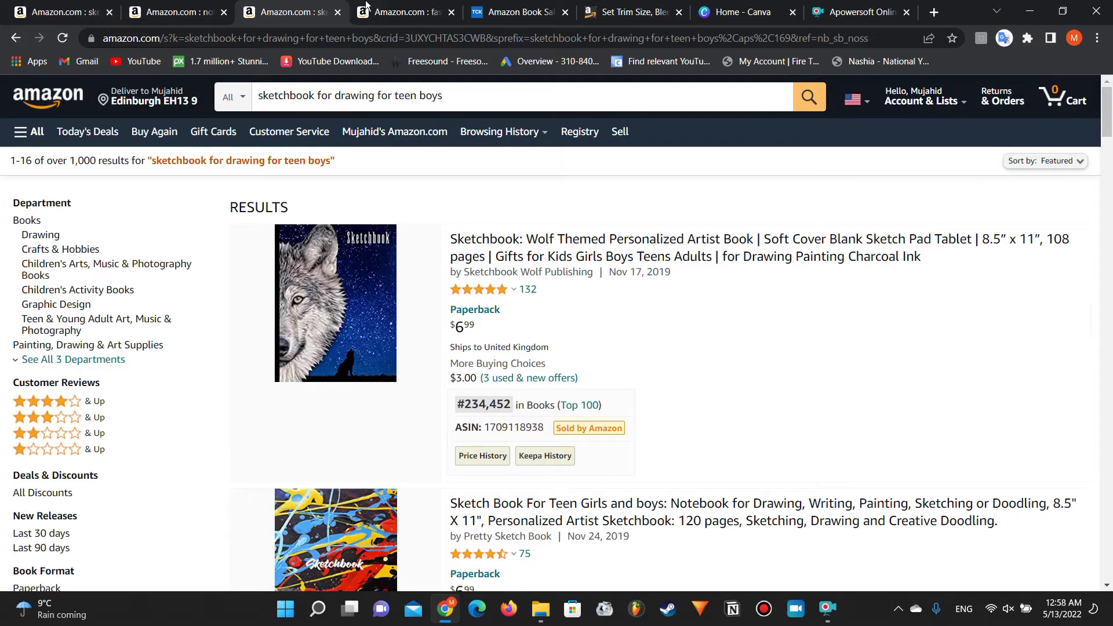
Step: Check the result count and the first rows' sales ranks for "fashion sketchbook for kids"
click(388, 6)
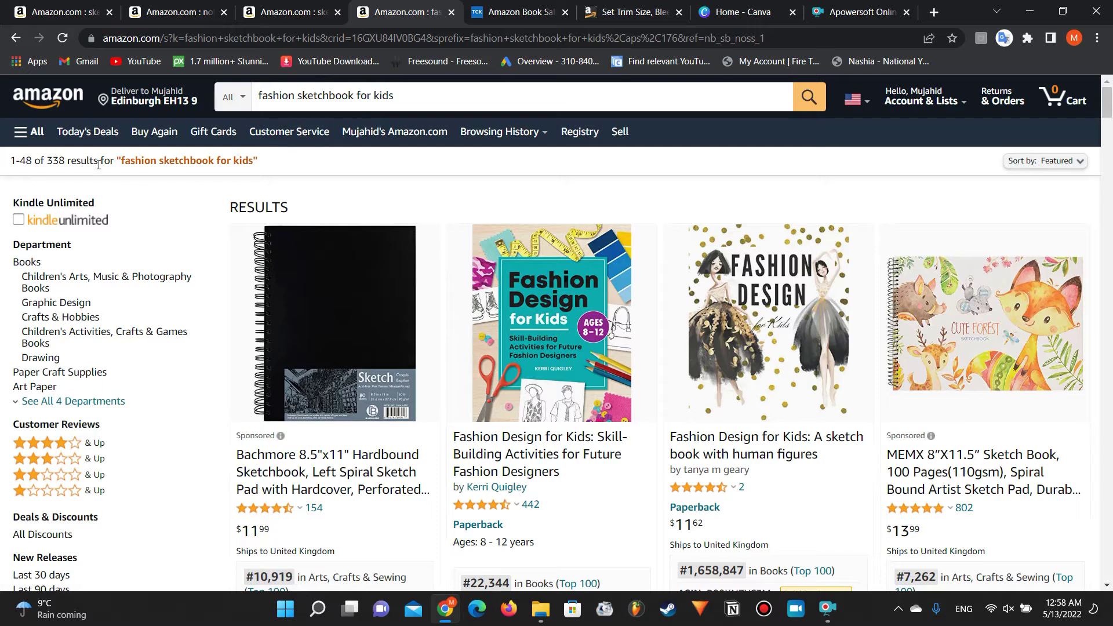
double_click(47, 161)
scroll(454, 251, down, 3)
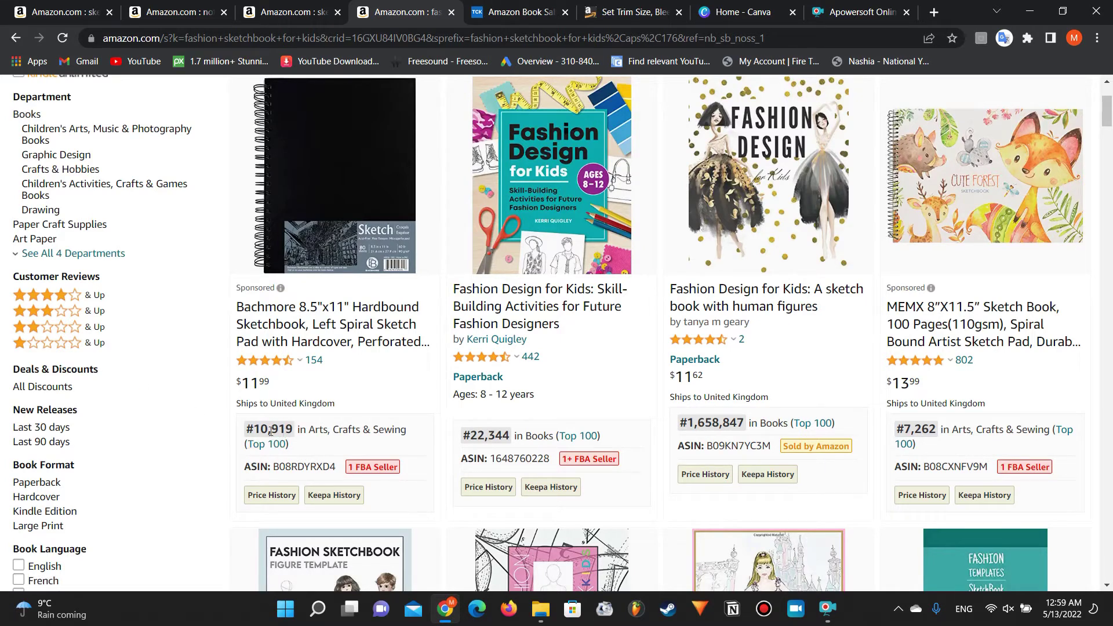
scroll(682, 421, down, 1)
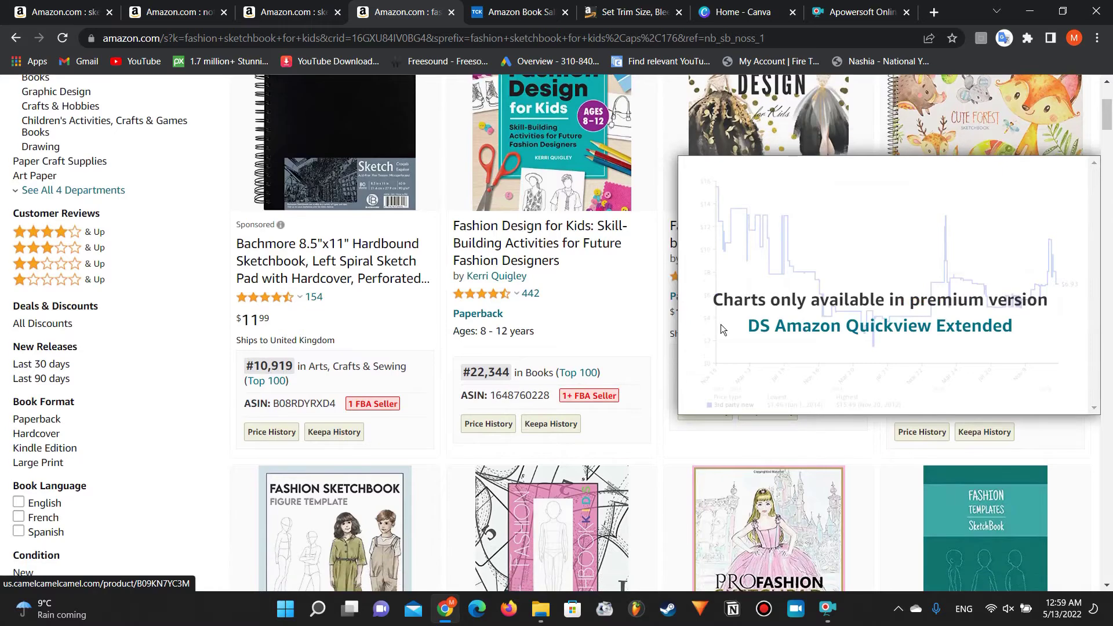
scroll(936, 368, down, 8)
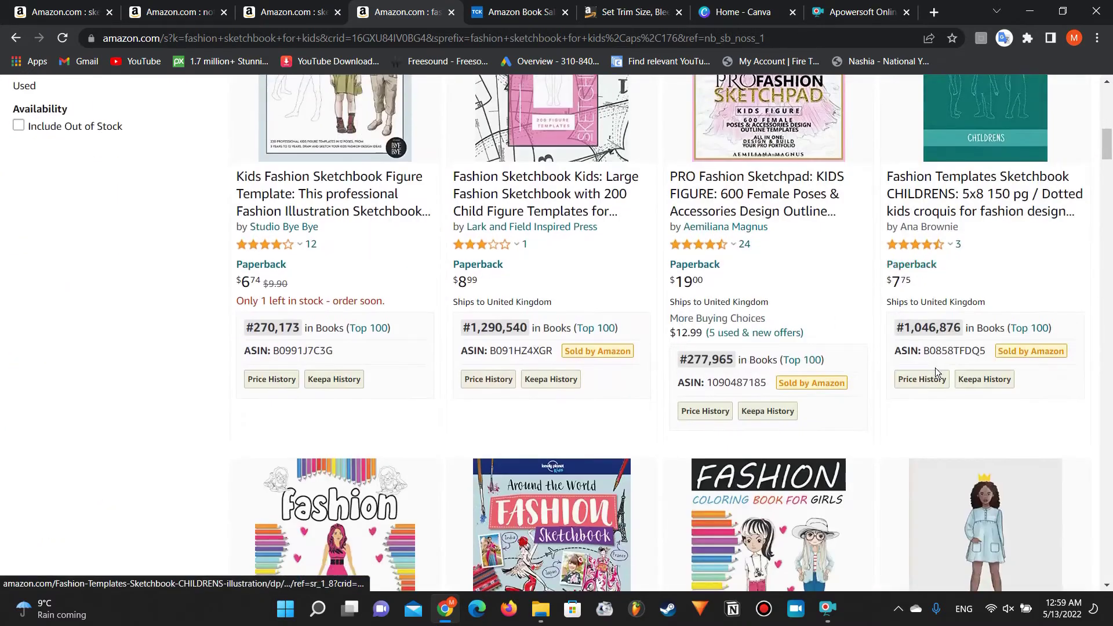
scroll(235, 320, up, 10)
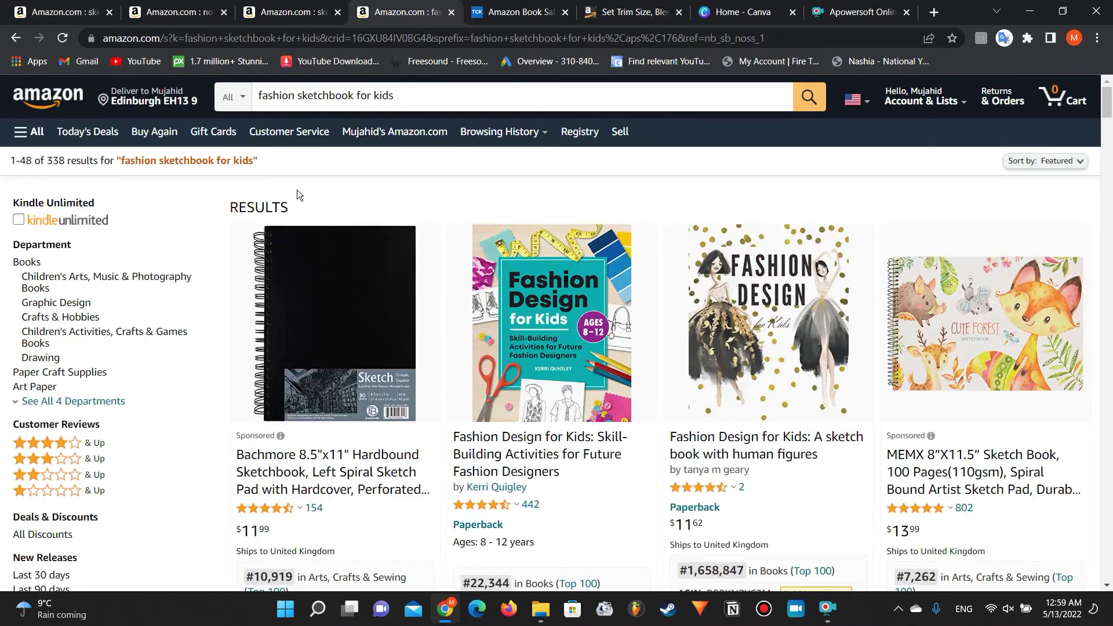
Step: Return to the "notebook for drawing for cat lovers" results and recheck the number of results
click(282, 7)
click(197, 7)
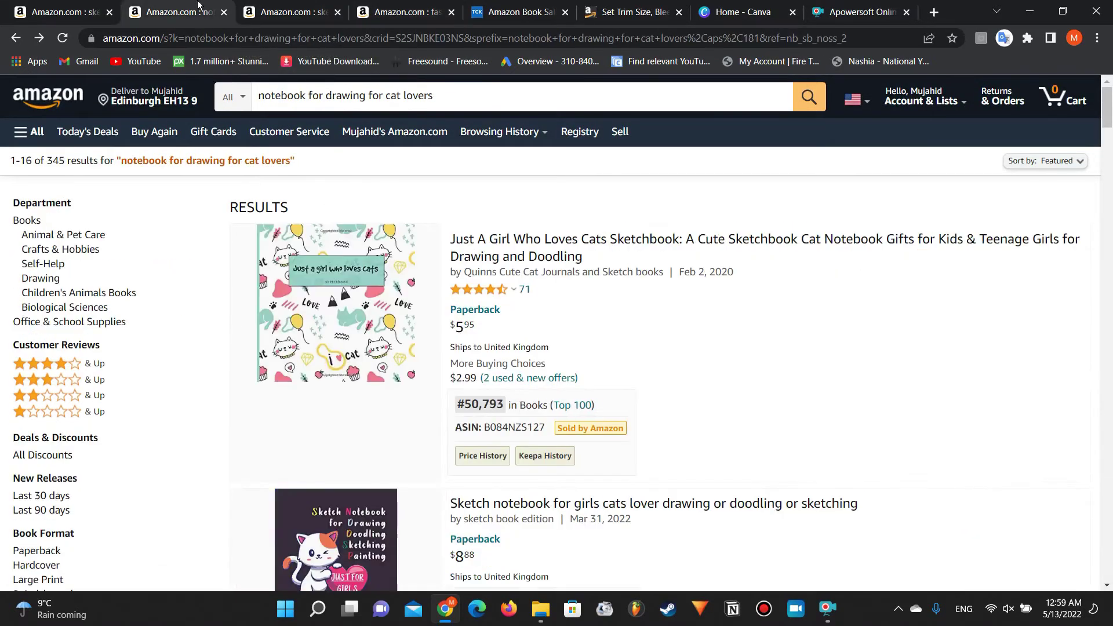
double_click(55, 160)
click(55, 161)
click(54, 161)
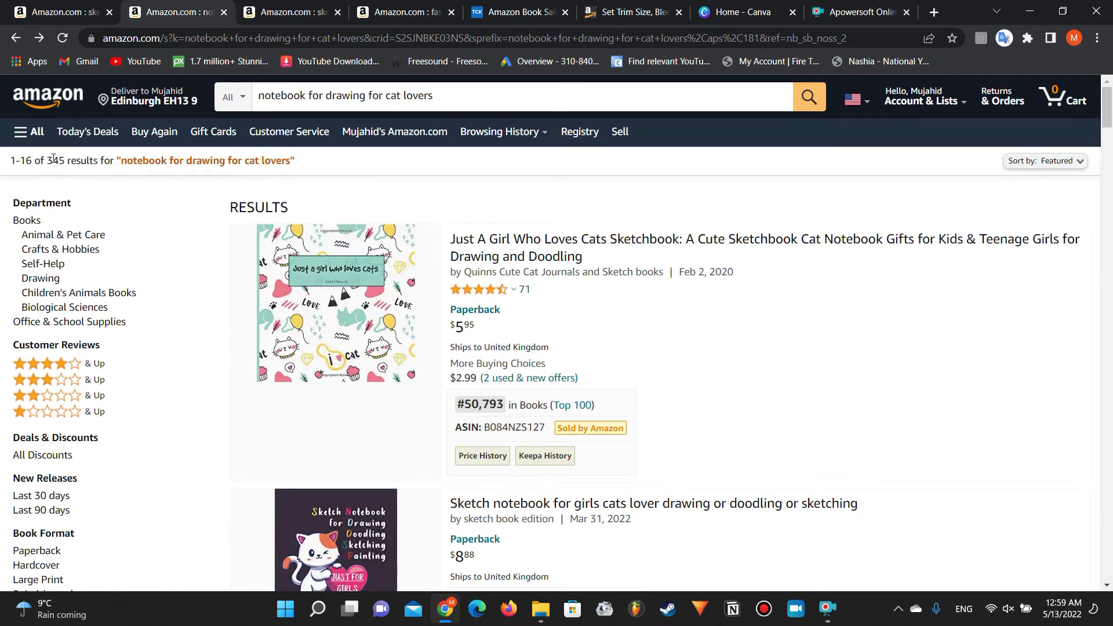
Step: Go back to the "sketchbook" search and look through its full set of expanded keyword suggestions
click(27, 4)
click(341, 101)
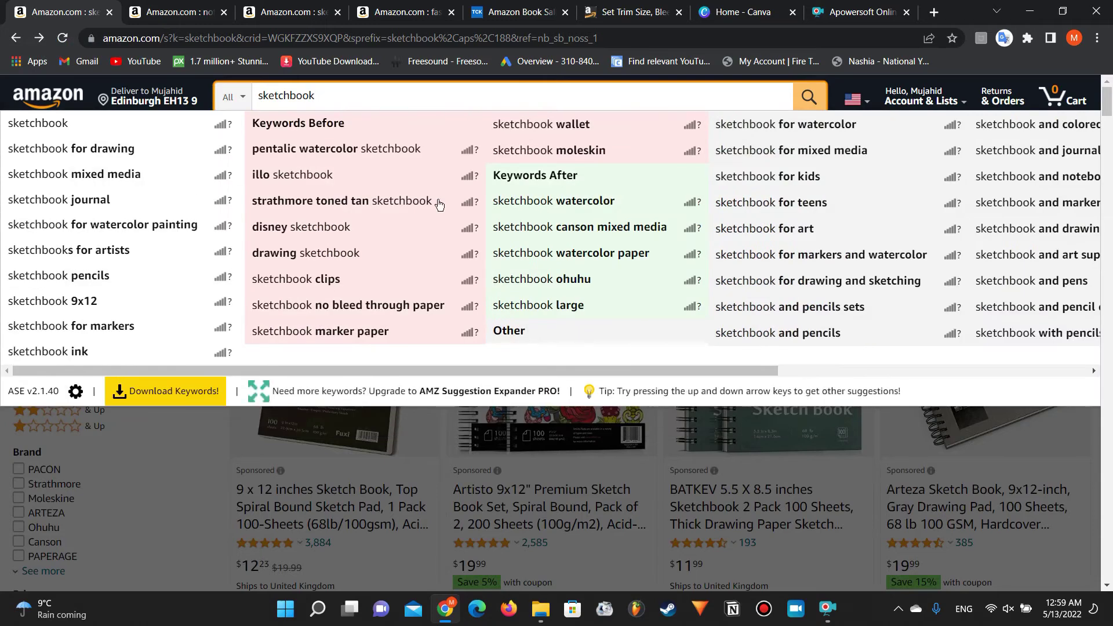
scroll(430, 290, right, 8)
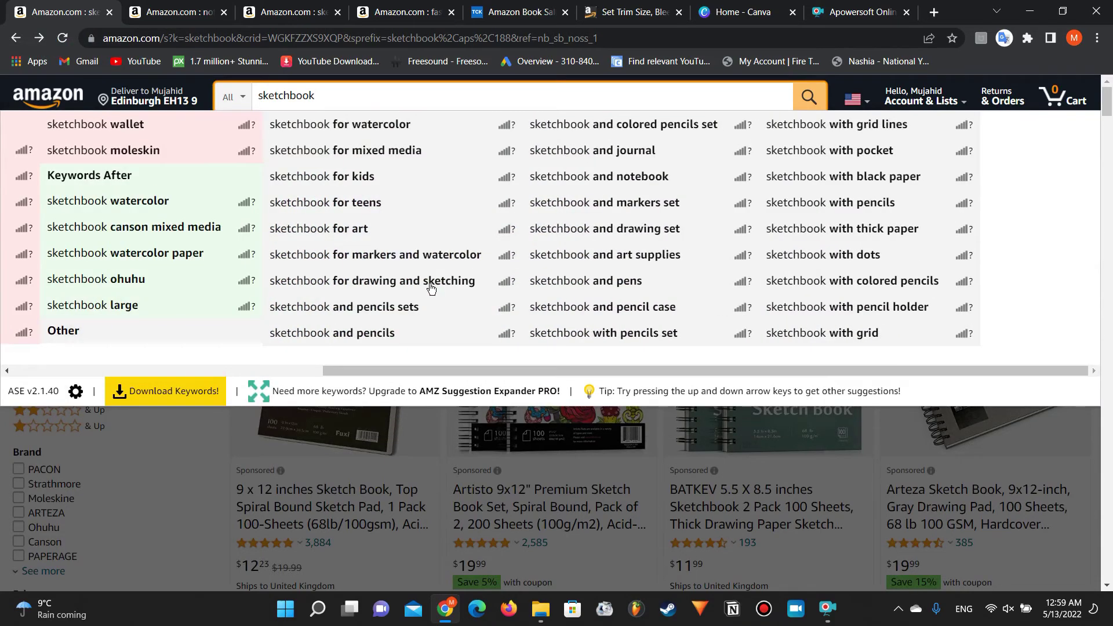
Step: Skim the listings and their sales ranks in the "sketchbook" search results
scroll(133, 526, down, 15)
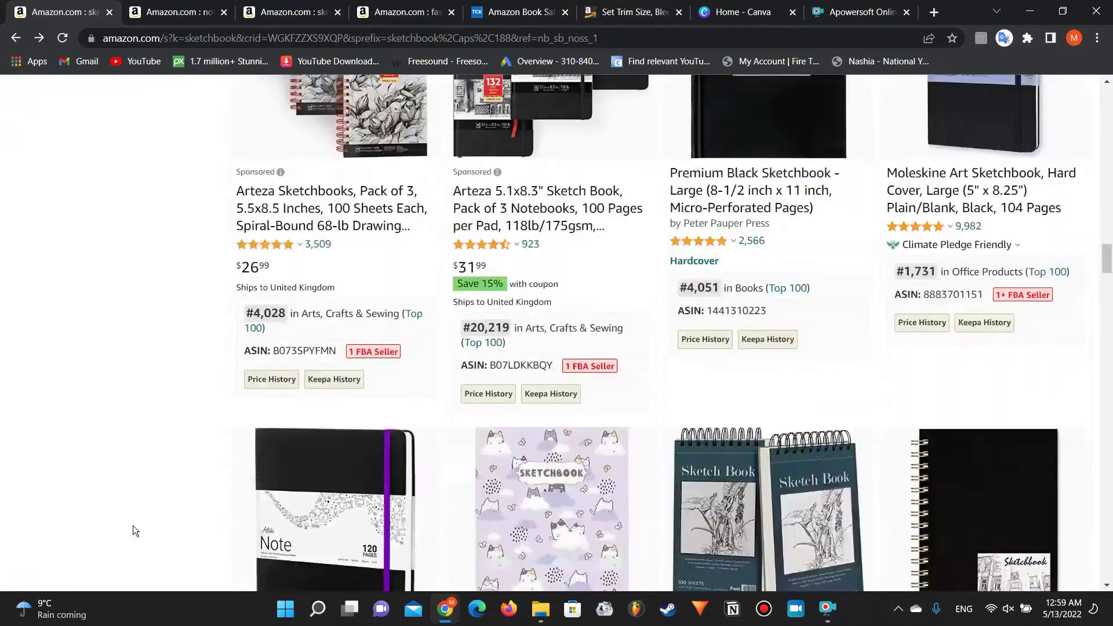
scroll(133, 525, down, 15)
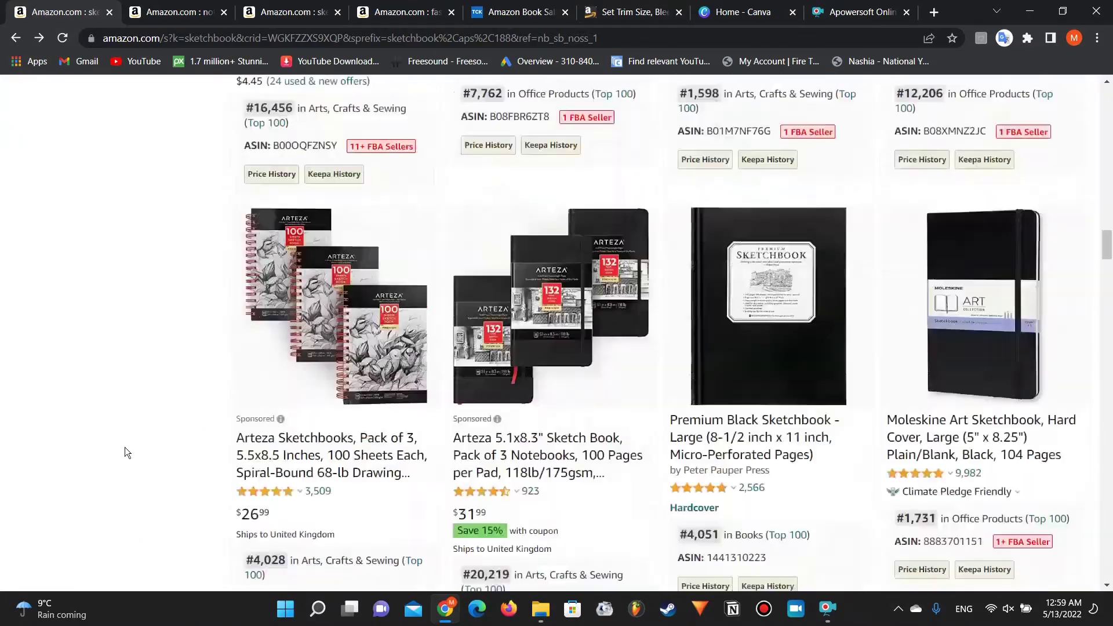
key(Home)
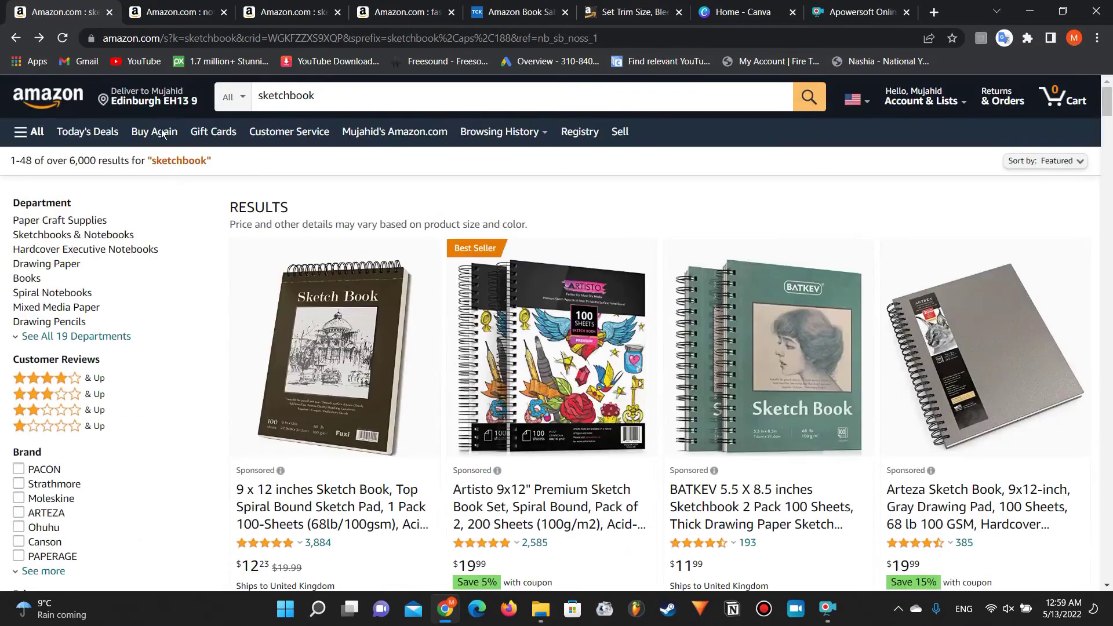
Step: Return to the "sketchbook for drawing for teen boys" results and look over the top listings' sales ranks and publishers
click(185, 10)
click(302, 6)
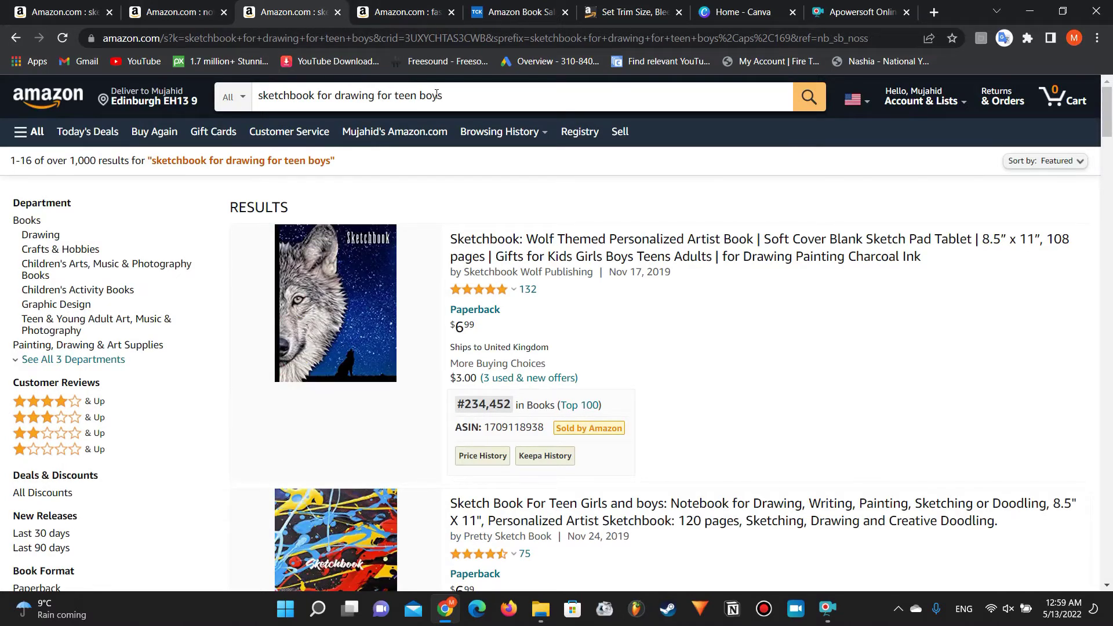
click(487, 89)
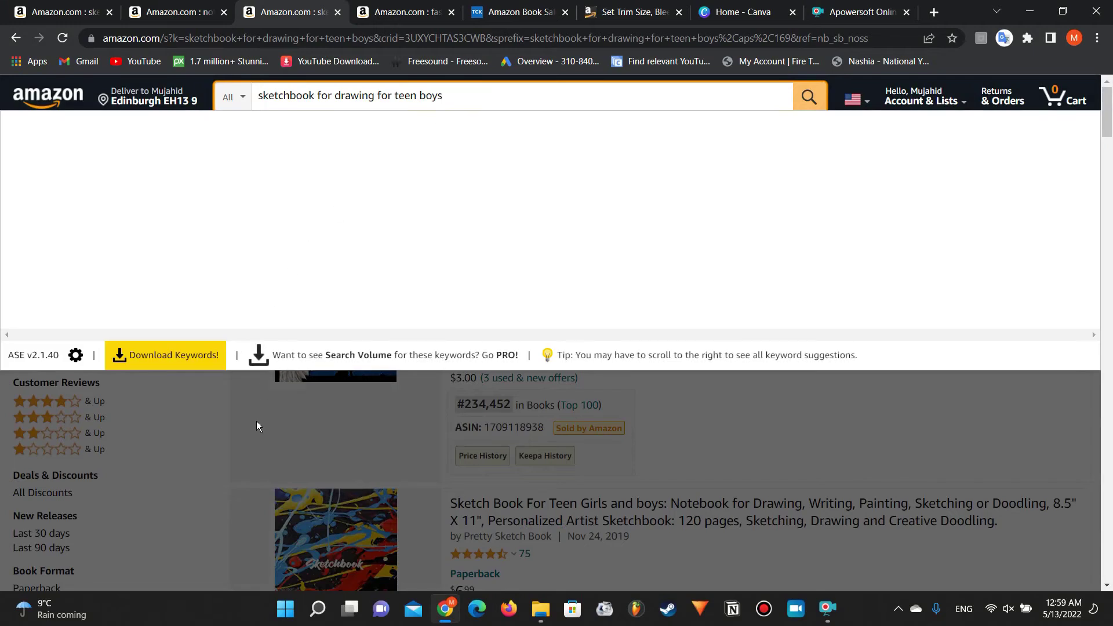
click(172, 454)
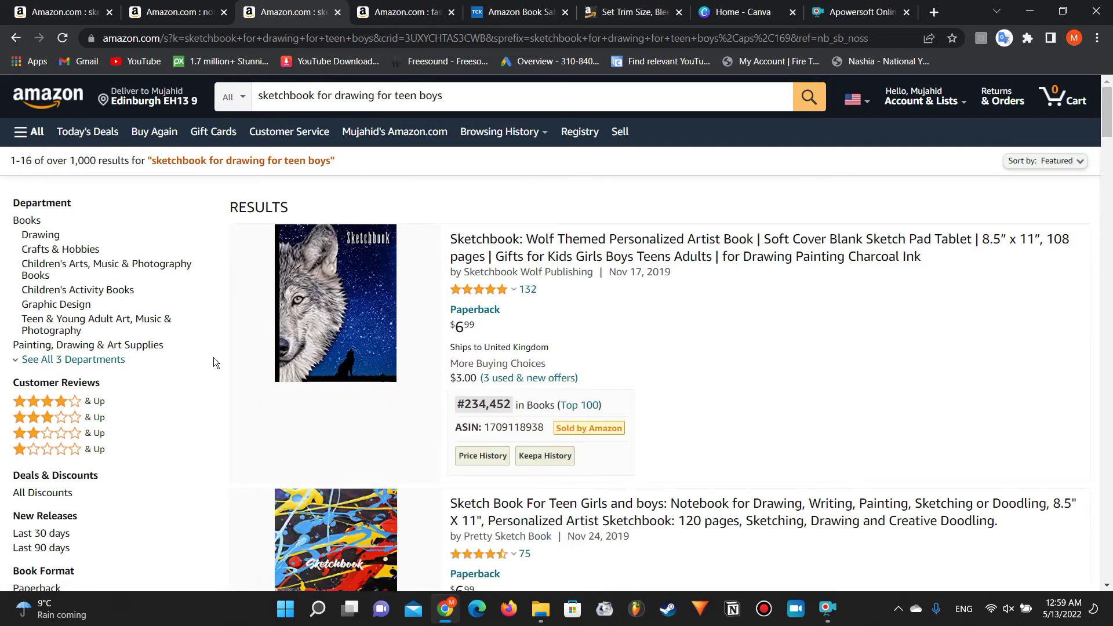
scroll(144, 353, down, 5)
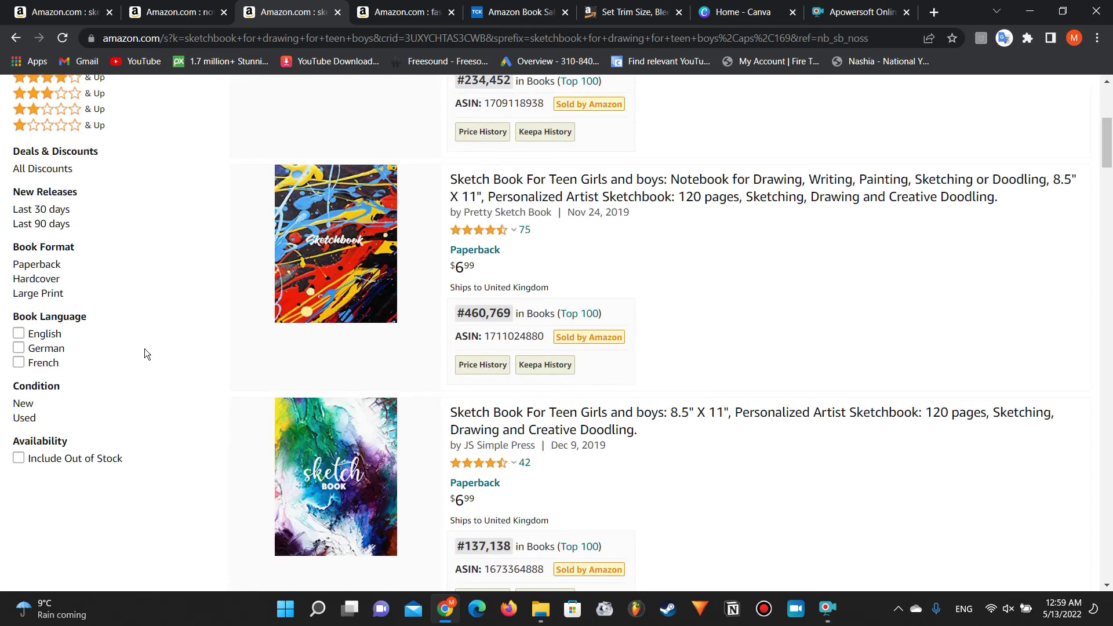
scroll(144, 349, down, 5)
scroll(144, 349, up, 10)
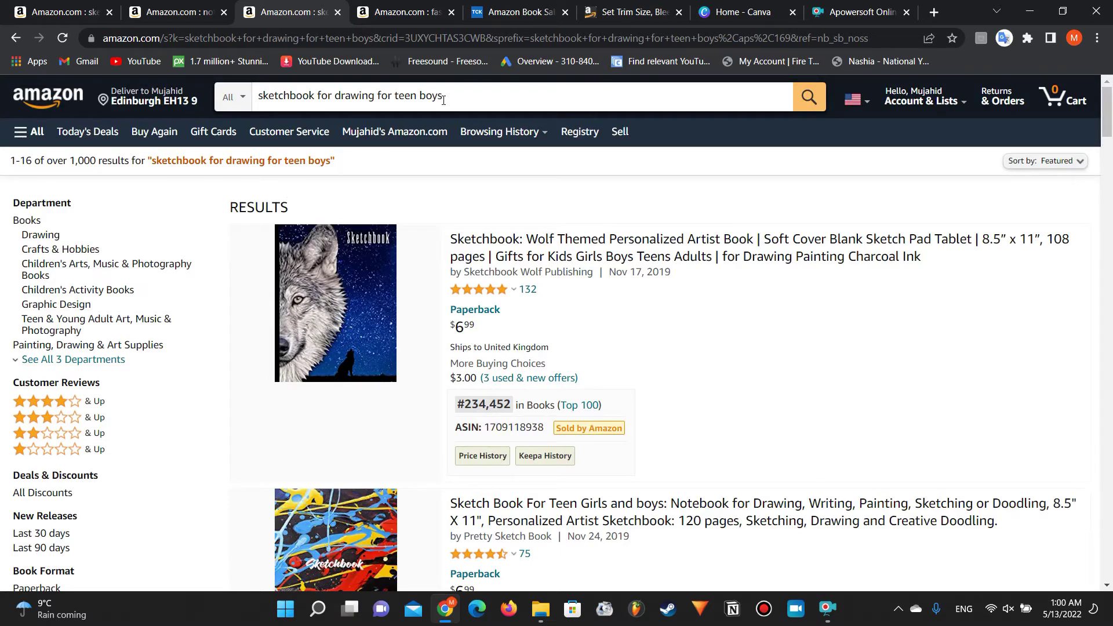
click(367, 5)
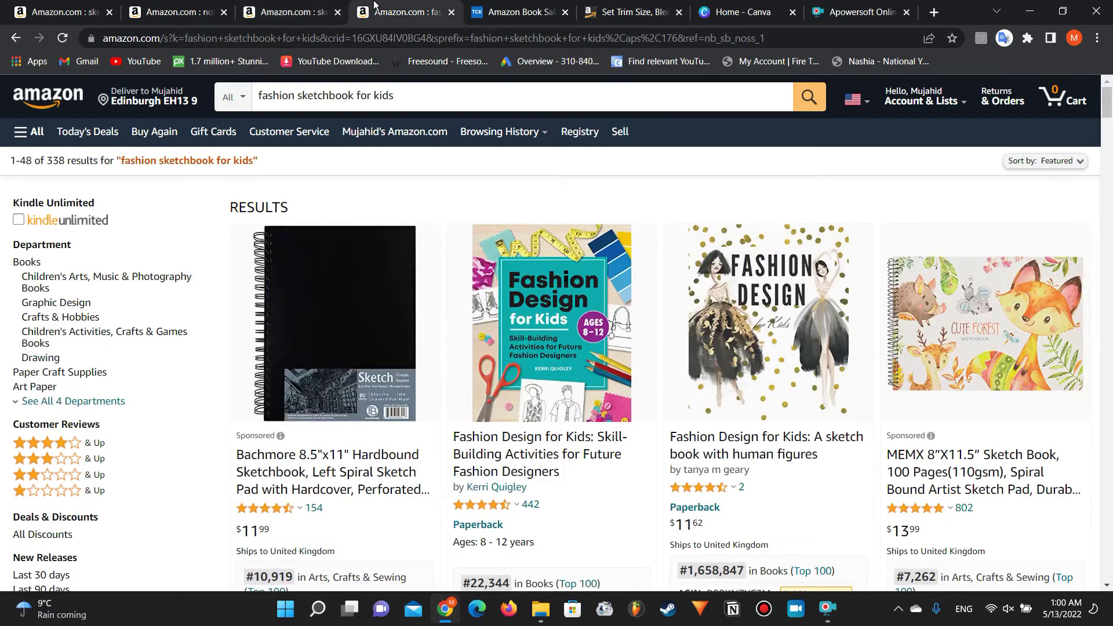
click(510, 11)
click(400, 12)
click(304, 6)
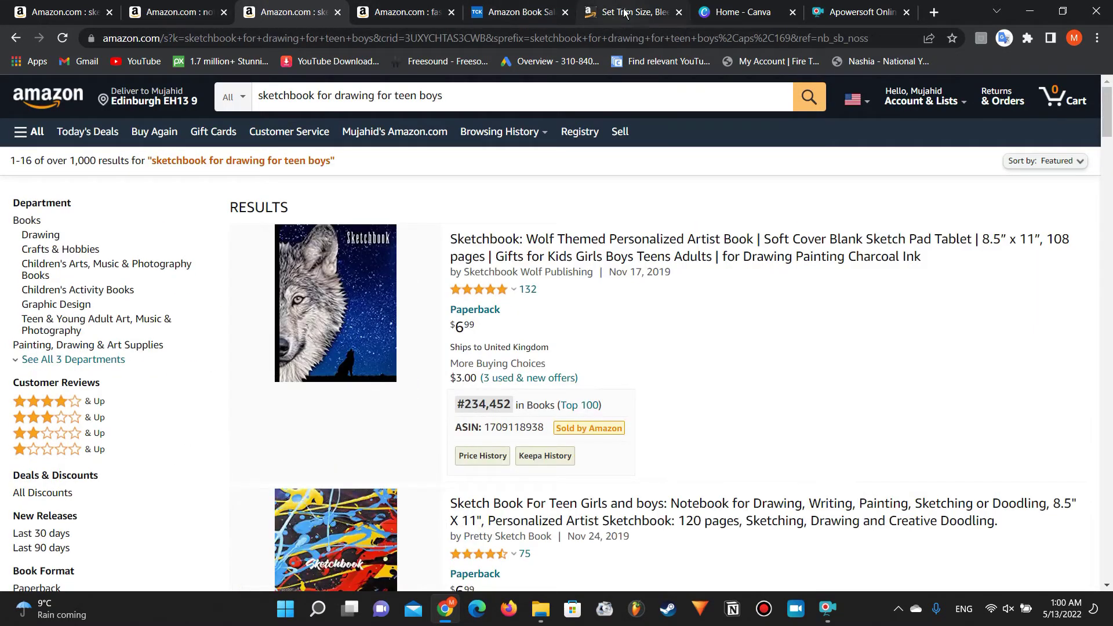
click(496, 6)
click(606, 6)
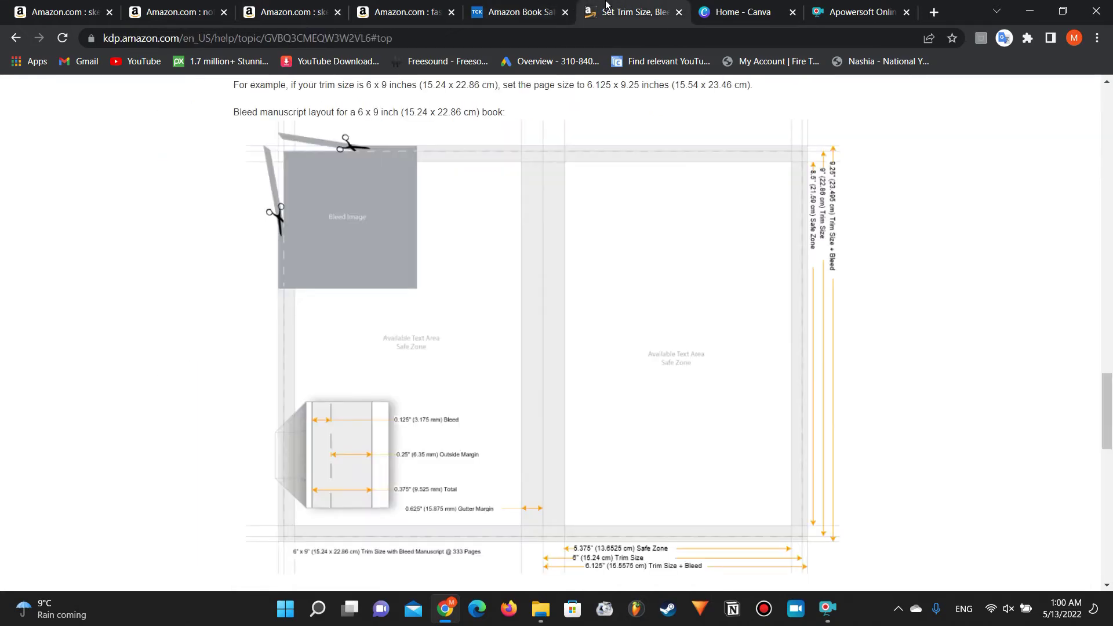
Step: Reexamine the "fashion sketchbook for kids" results, checking the result count and the first rows' sales ranks
click(374, 6)
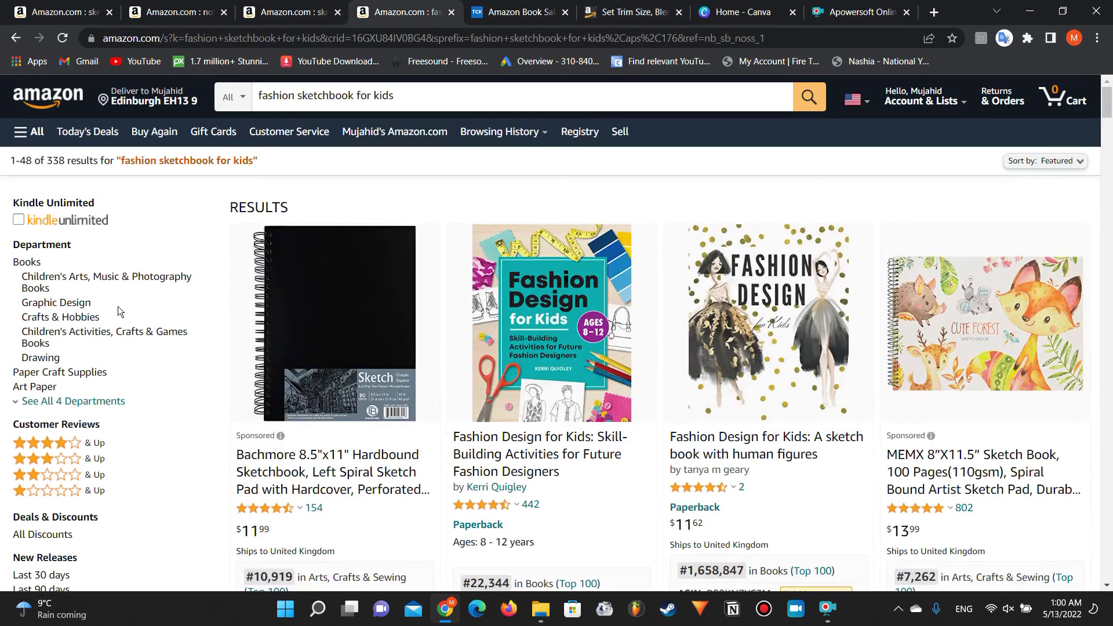
scroll(117, 312, down, 5)
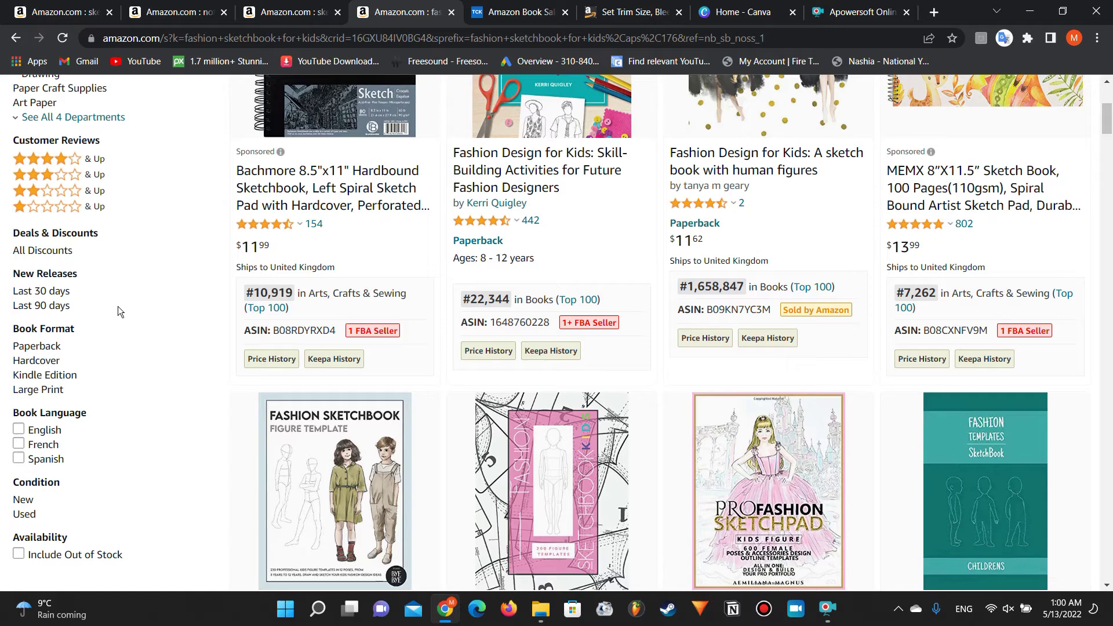
scroll(117, 306, up, 5)
scroll(117, 306, down, 2)
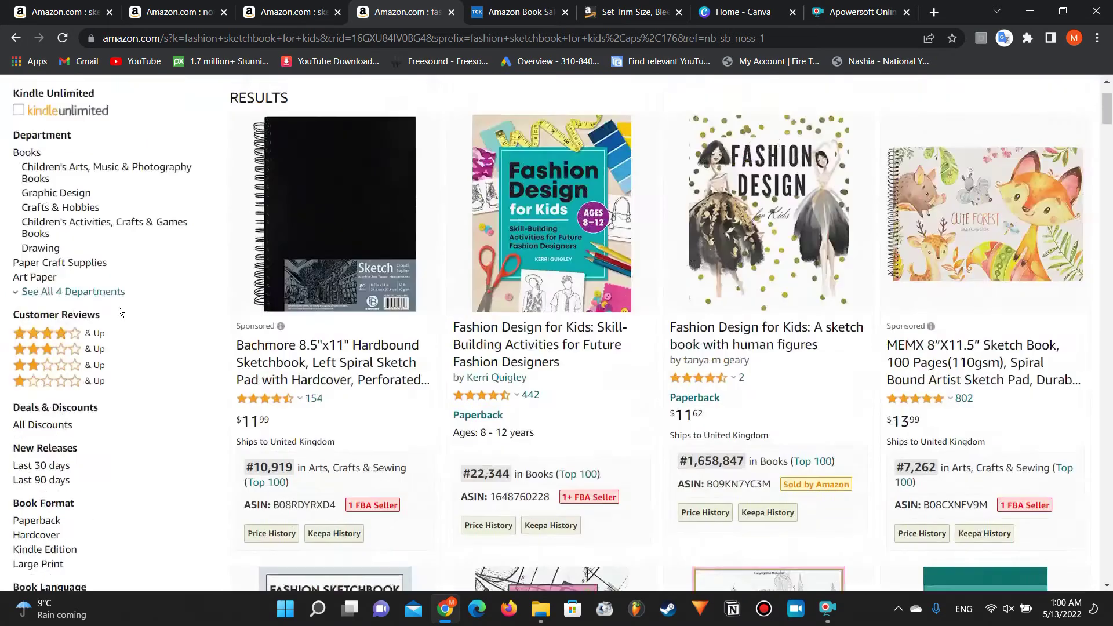
scroll(117, 306, up, 2)
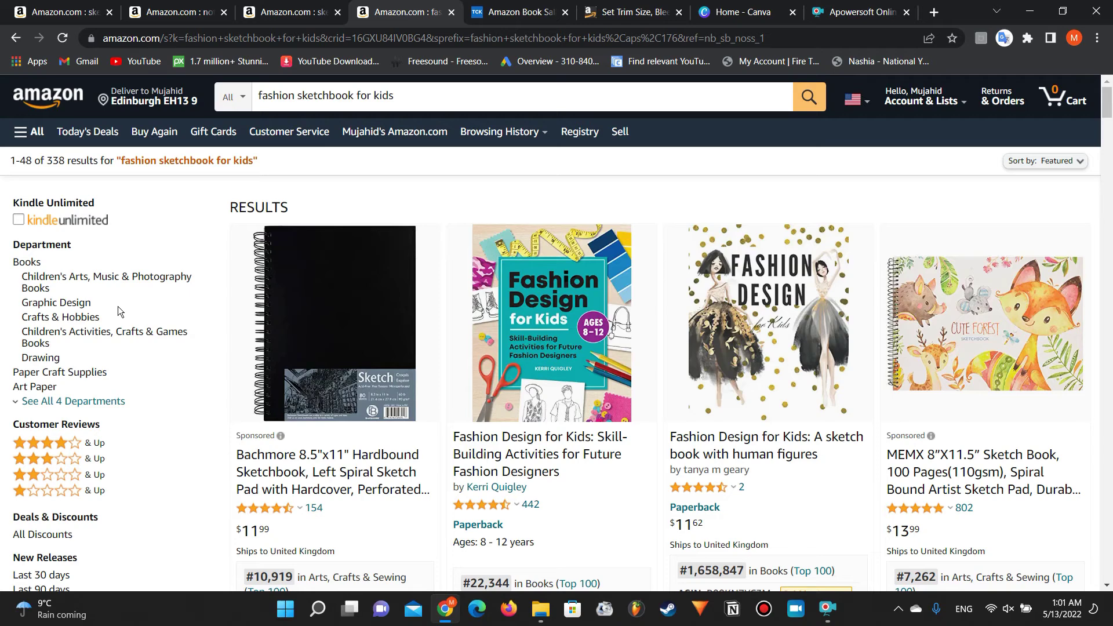
scroll(118, 306, down, 2)
scroll(117, 306, up, 2)
scroll(117, 306, down, 1)
scroll(117, 306, up, 1)
Step: Switch to Canva and create a blank custom-size design 8.5 in wide and 11 in high
click(516, 6)
click(640, 6)
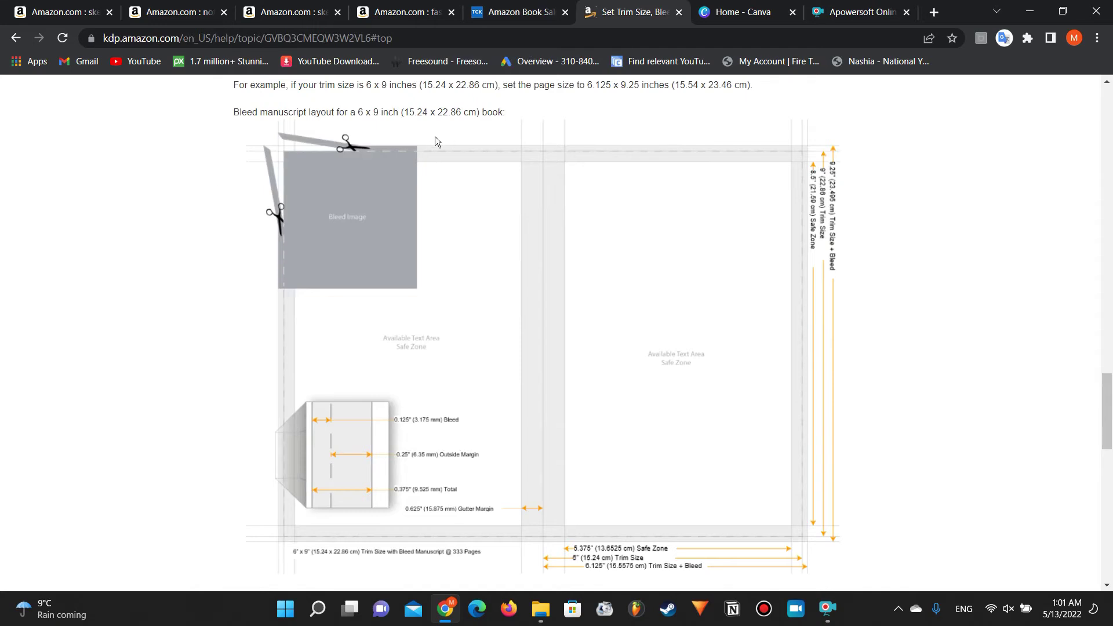
click(739, 6)
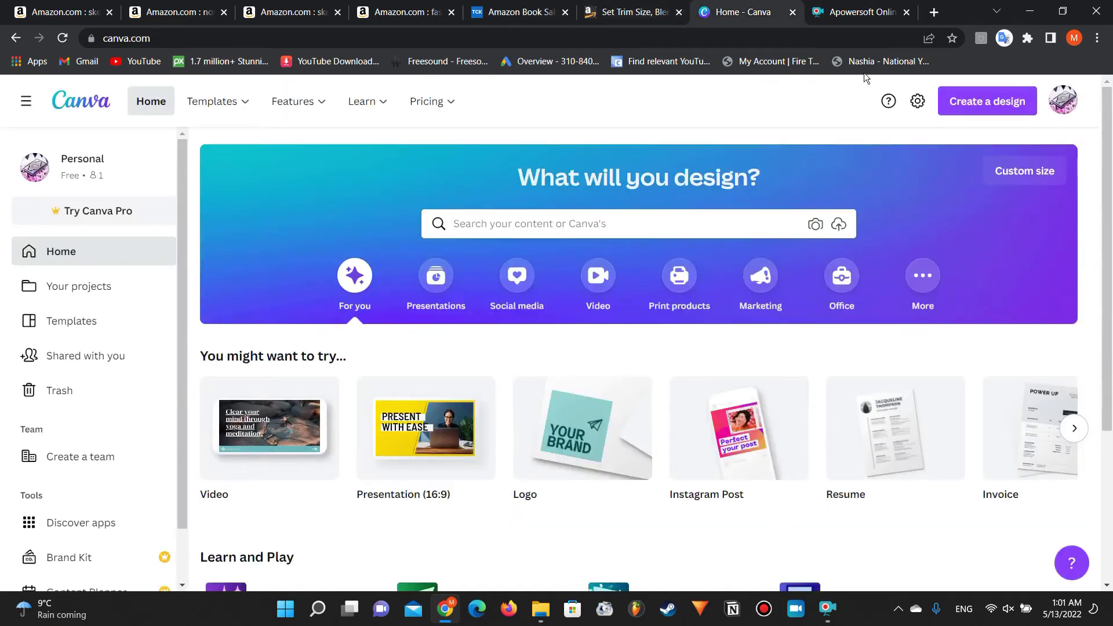
click(964, 104)
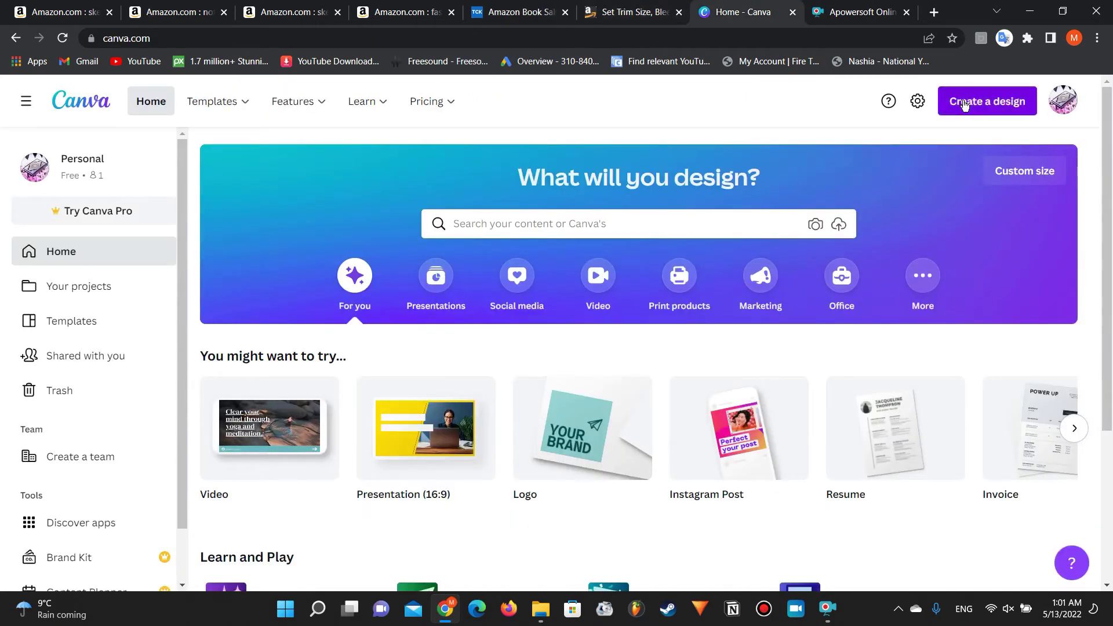
click(775, 85)
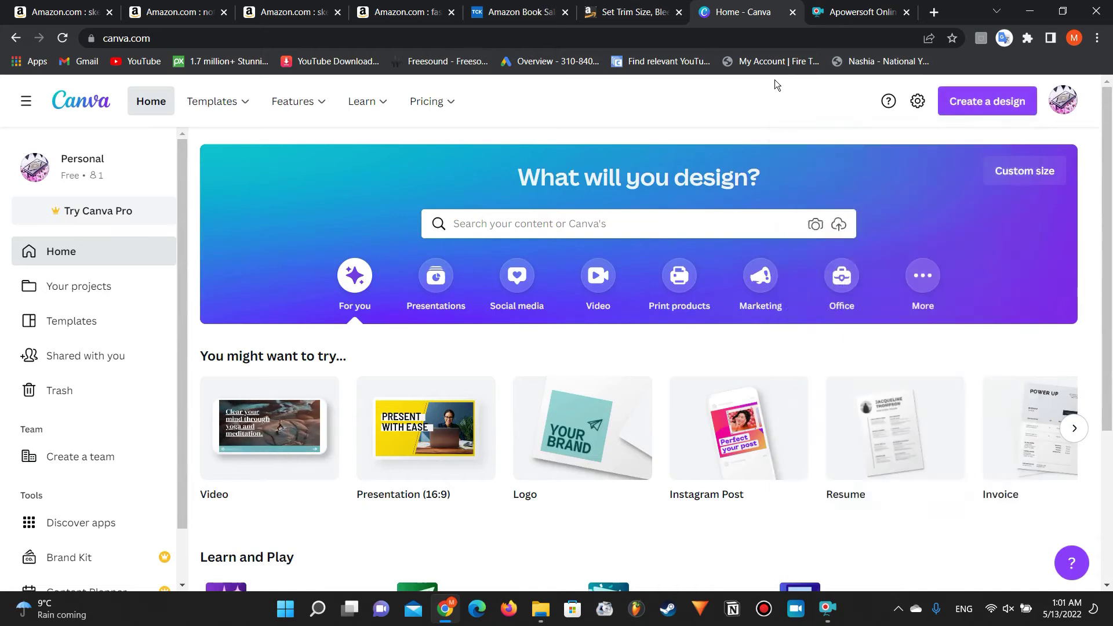
click(1027, 185)
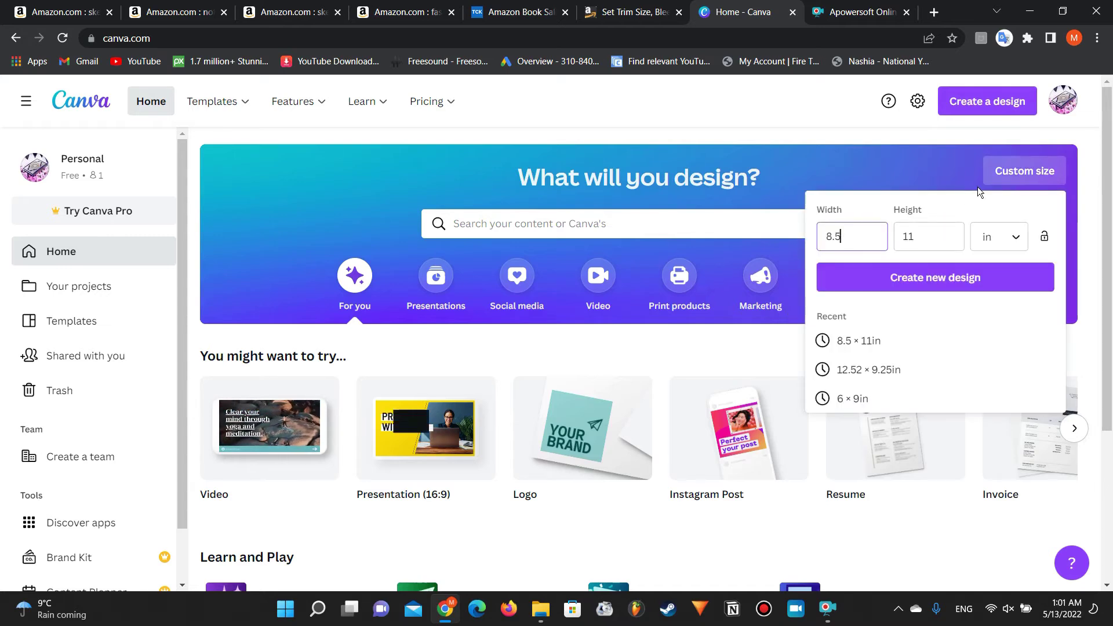
click(936, 234)
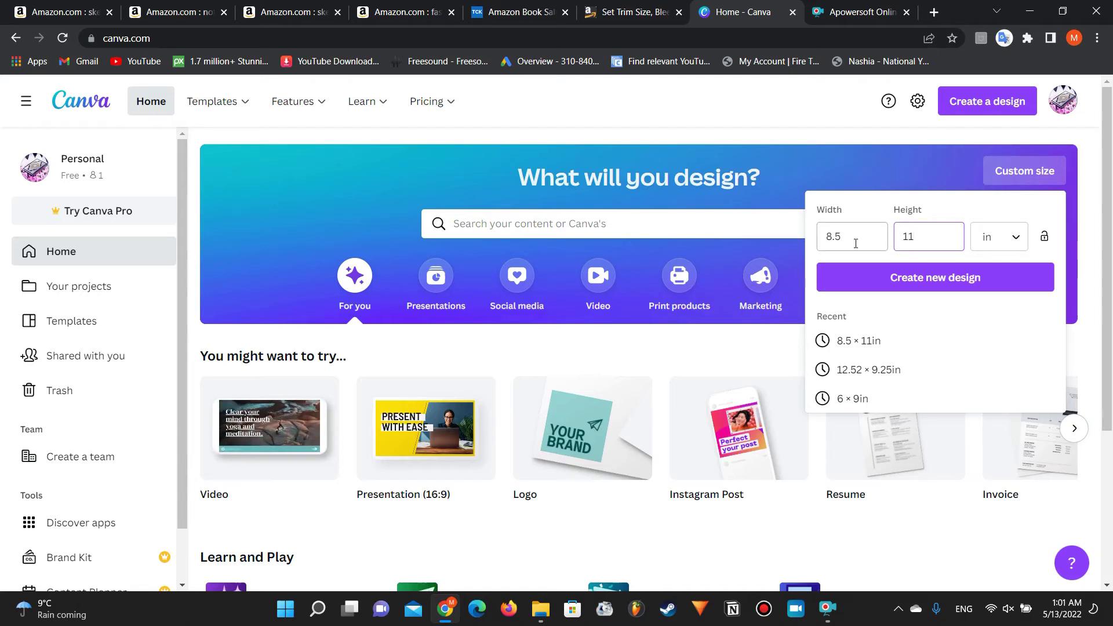
click(994, 237)
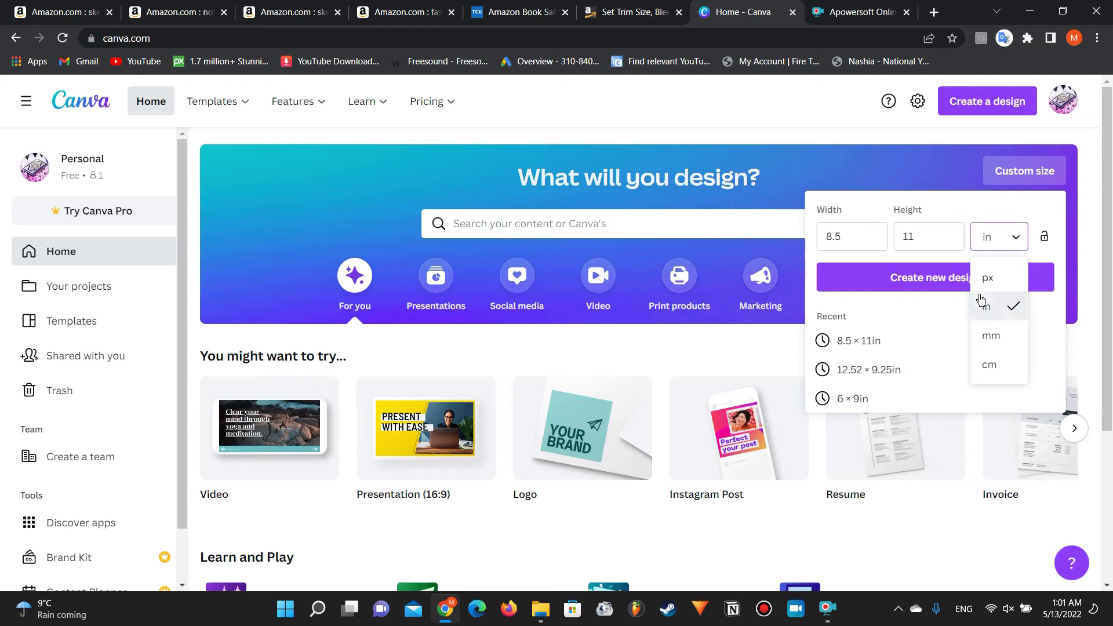
click(981, 300)
click(960, 279)
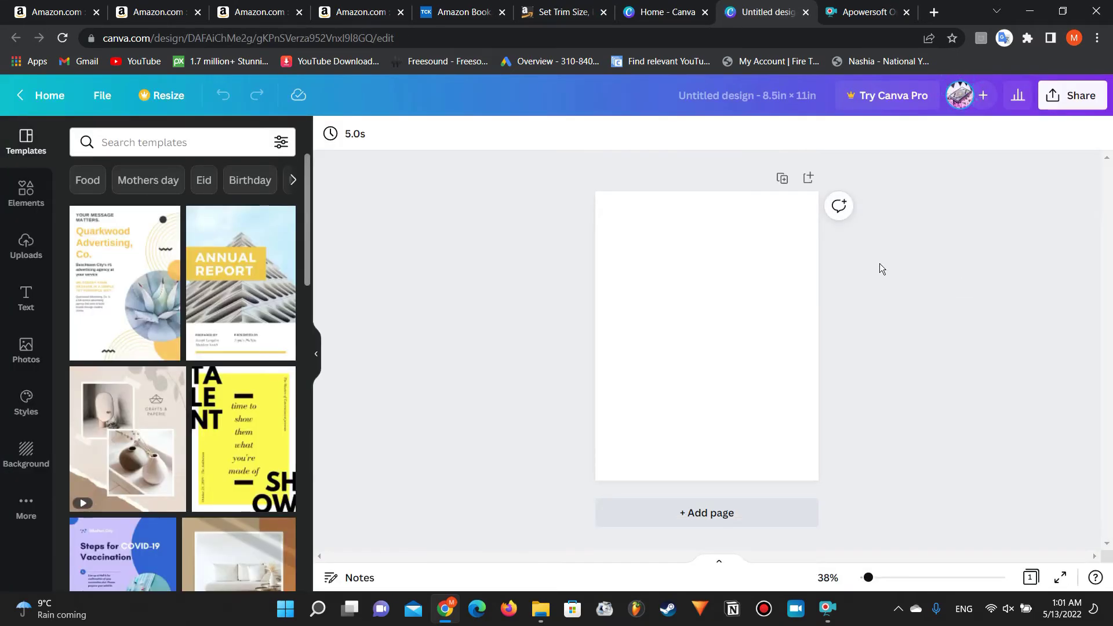
Step: Show the full Lines & Shapes collection and find the outlined squares among the Other Shapes
click(29, 197)
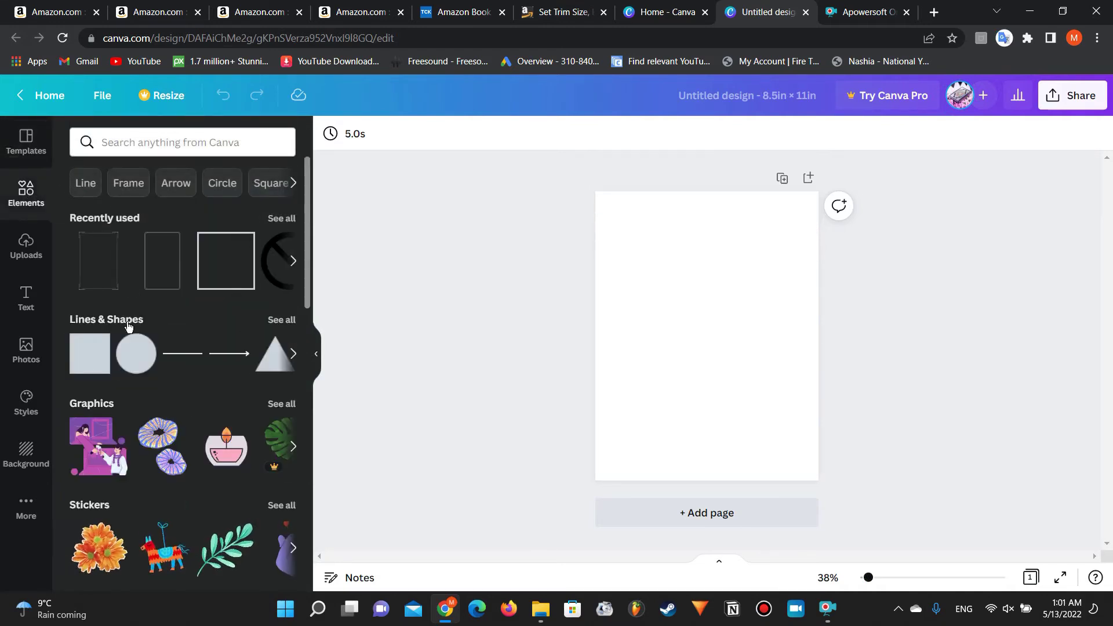
click(277, 320)
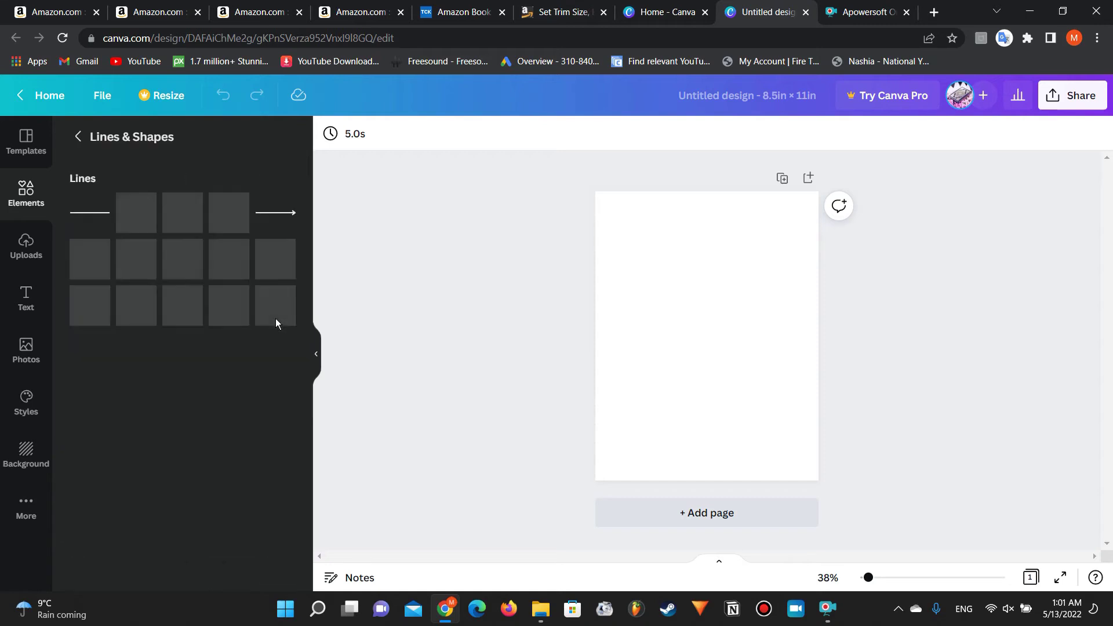
scroll(109, 378, down, 6)
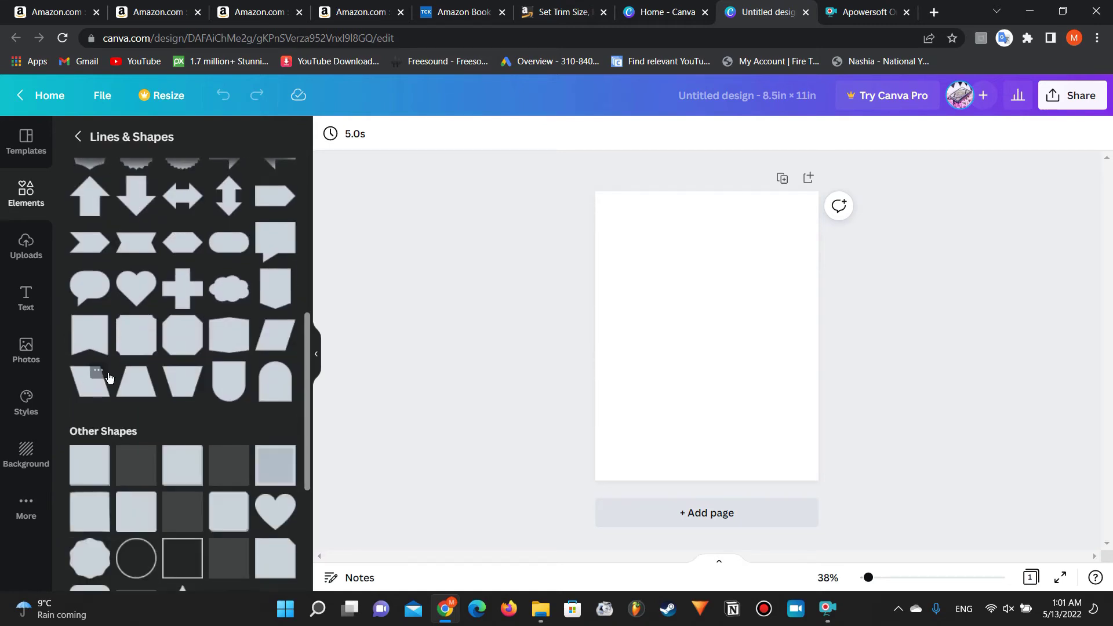
scroll(109, 377, down, 6)
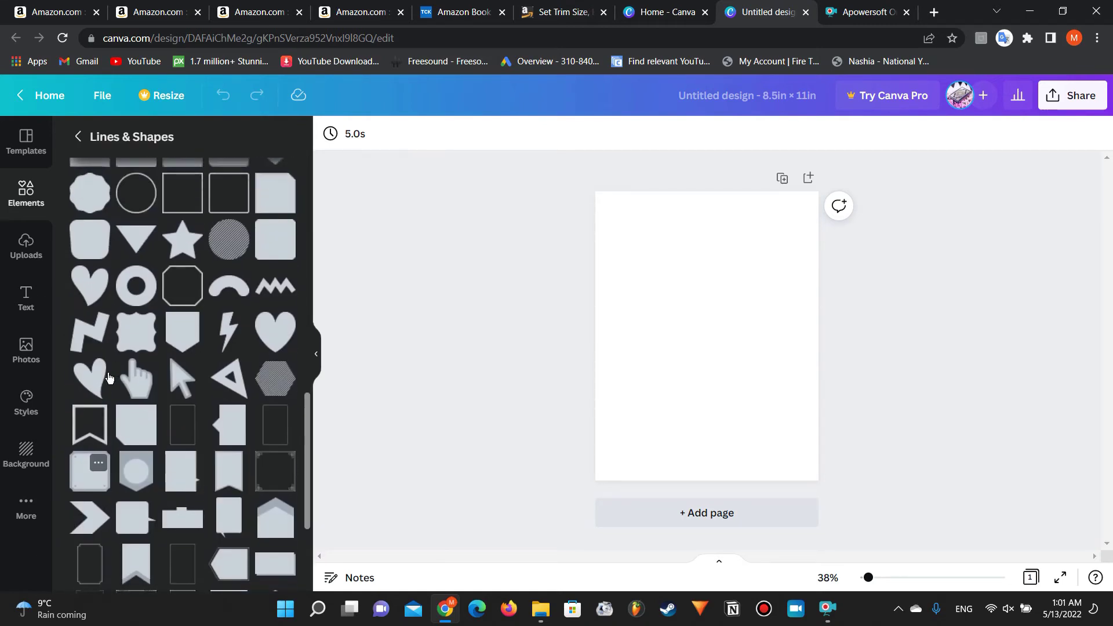
scroll(109, 378, up, 1)
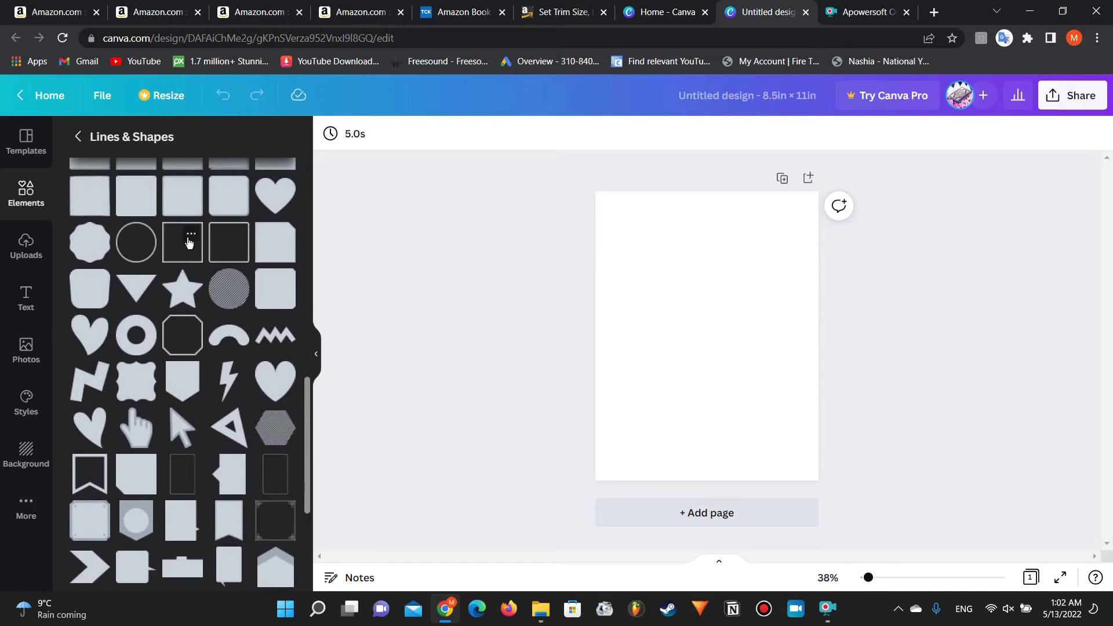
click(228, 242)
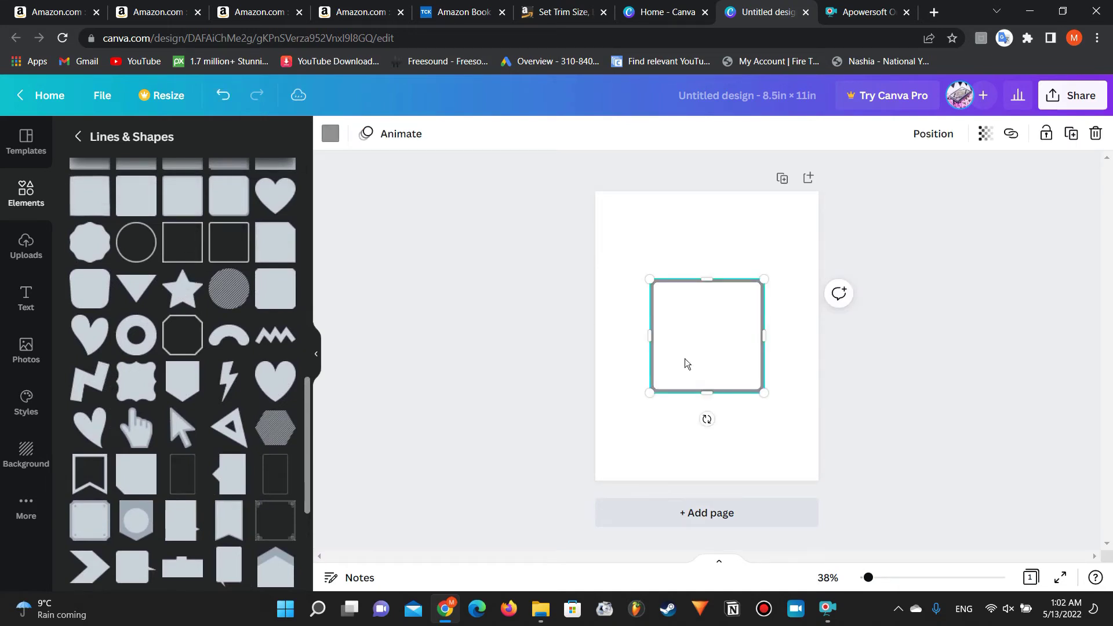
drag(686, 363, 638, 285)
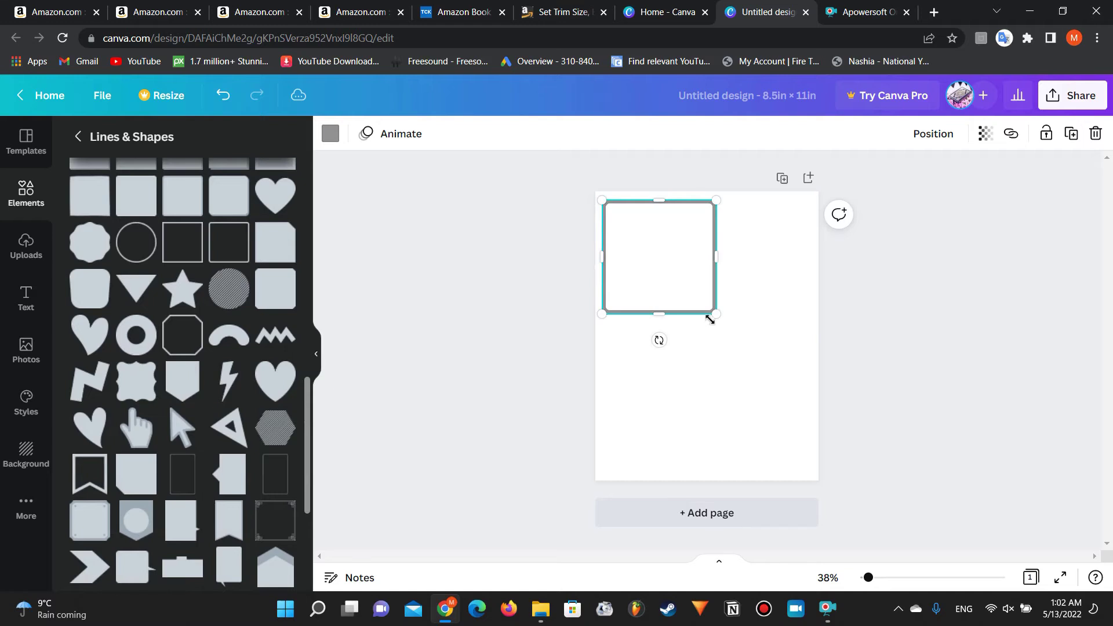
drag(709, 319, 815, 406)
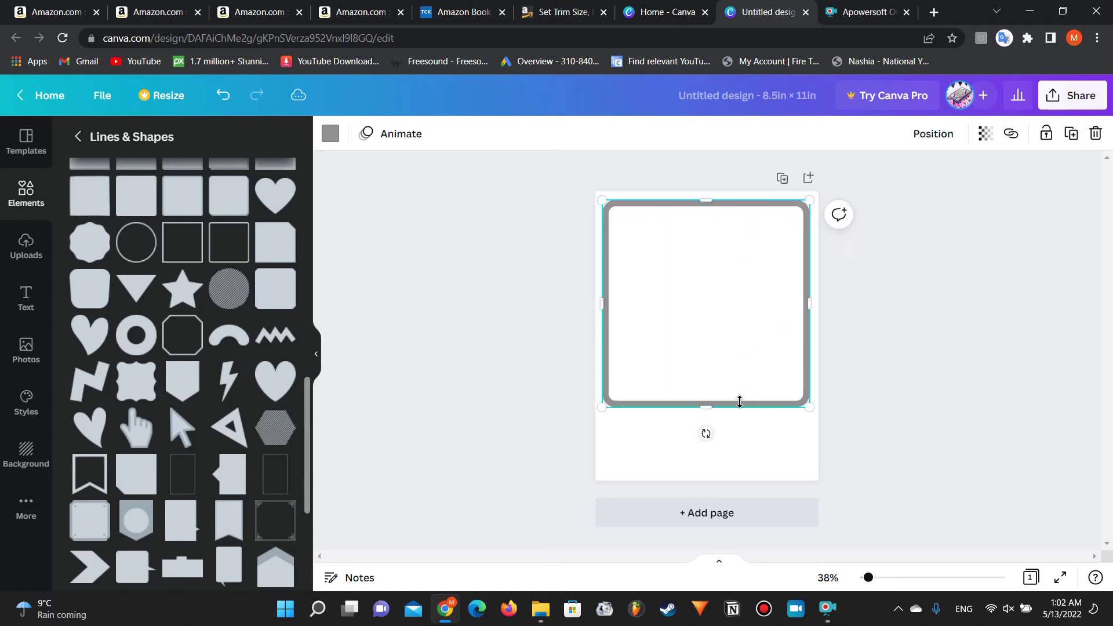
drag(710, 404, 716, 468)
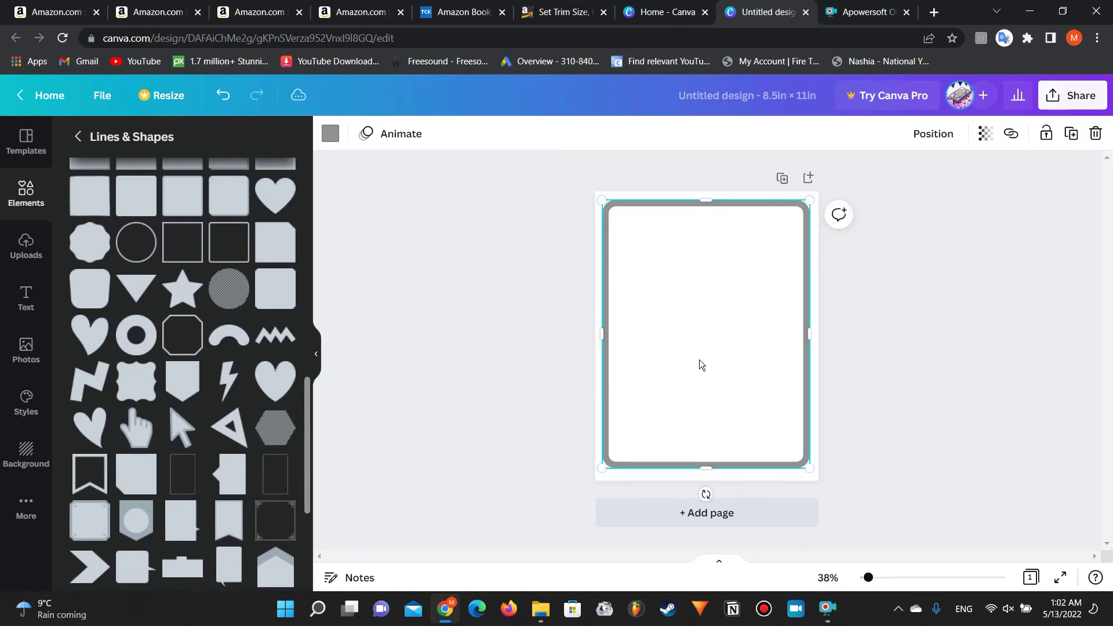
key(Delete)
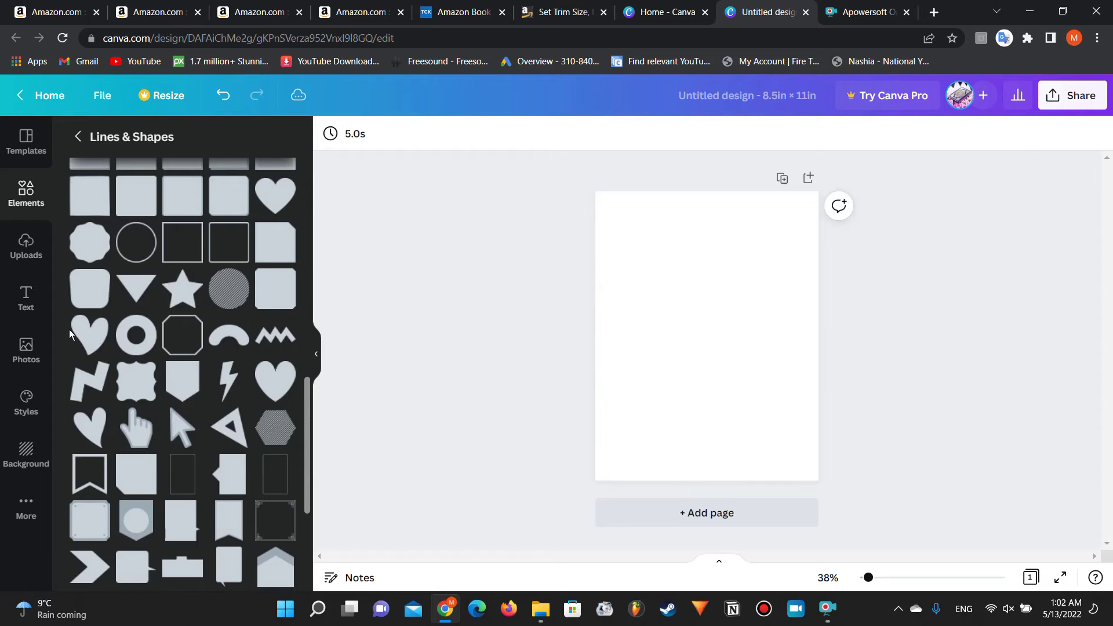
scroll(69, 330, down, 5)
scroll(68, 330, down, 3)
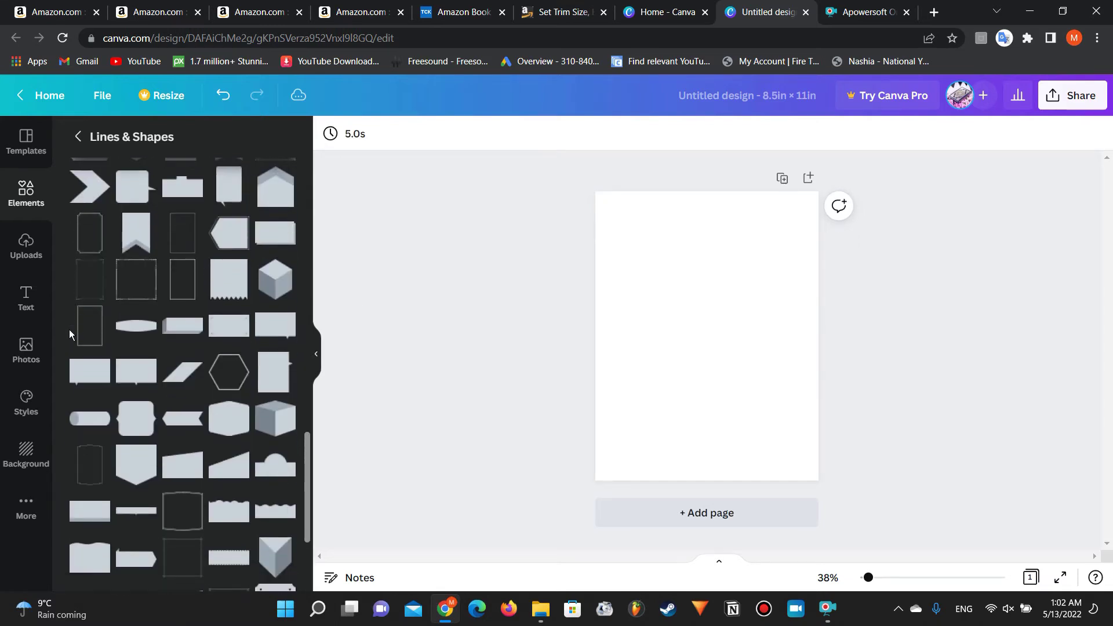
scroll(81, 377, up, 2)
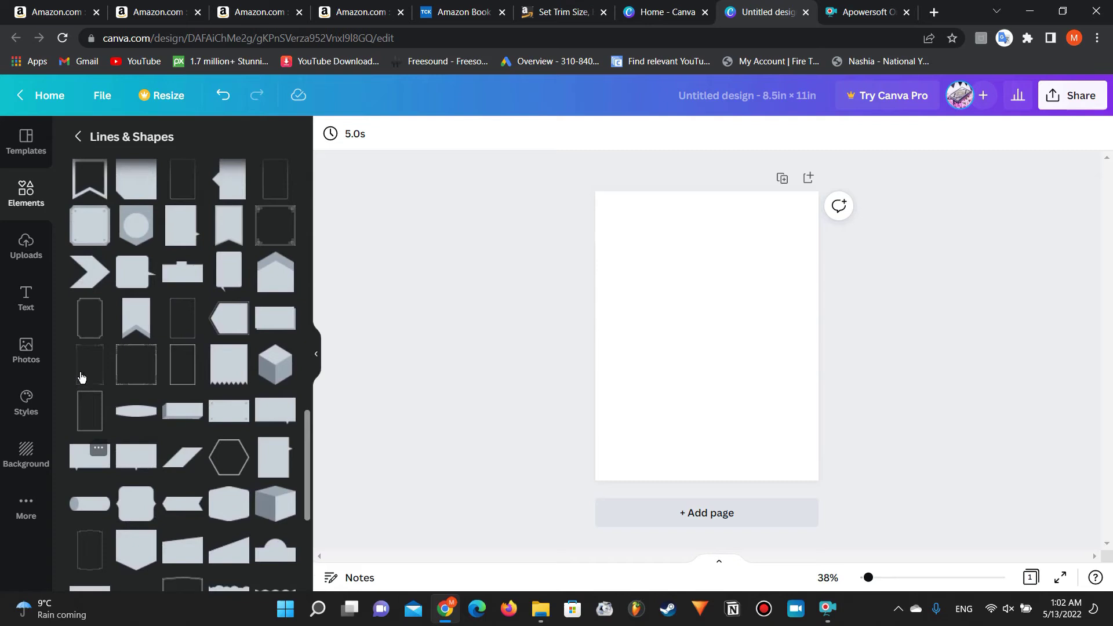
click(82, 311)
drag(715, 326, 679, 286)
key(Delete)
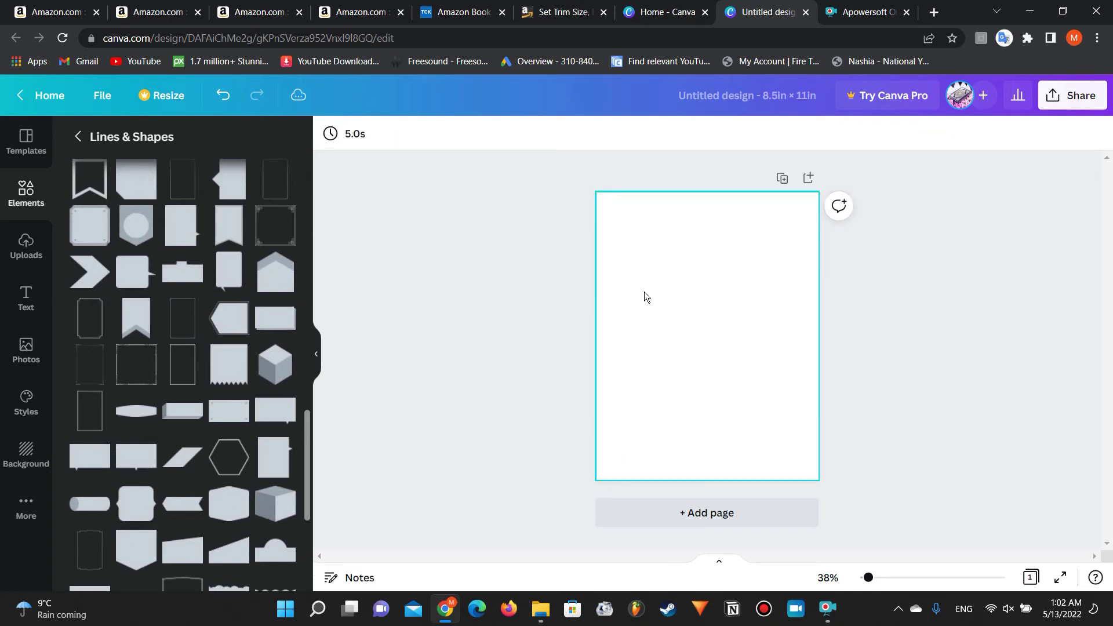
Step: Find the plain upright rectangular outline among the shapes and add it to the page
scroll(178, 309, down, 3)
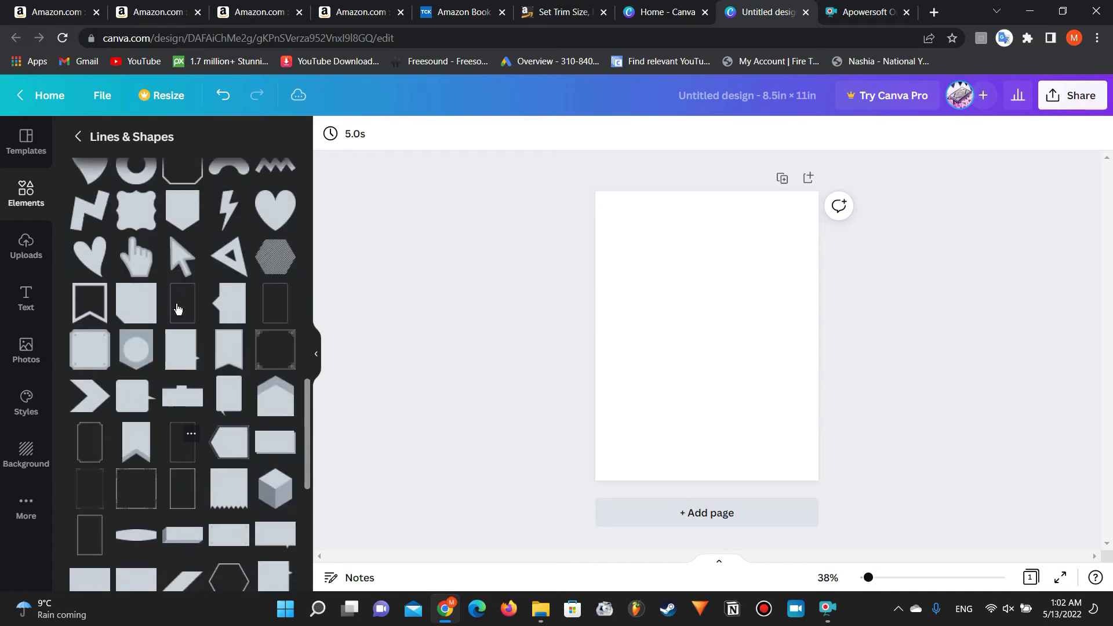
scroll(178, 309, down, 2)
scroll(178, 309, up, 4)
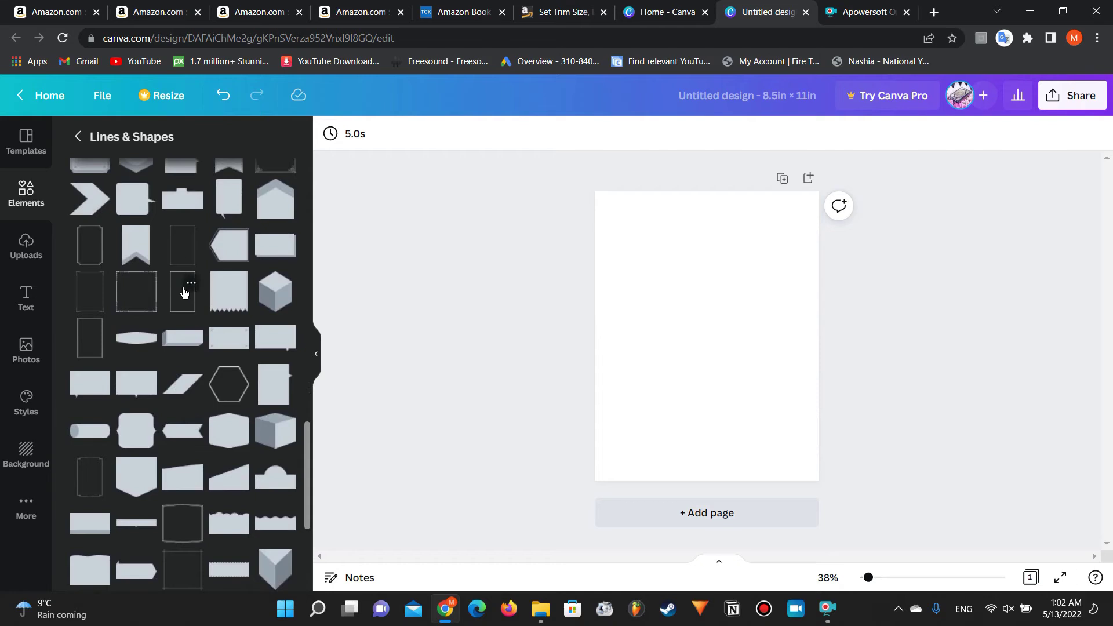
click(190, 282)
click(179, 249)
click(191, 282)
click(179, 292)
click(178, 292)
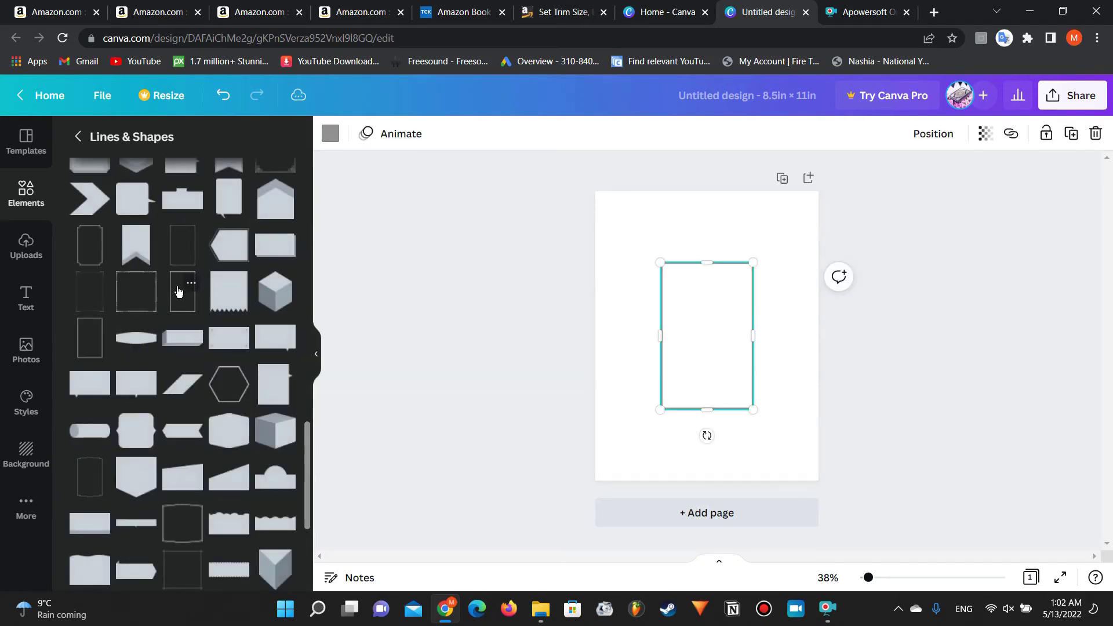
Step: Try the rectangular outline in black, enlarged from the page's upper-left corner, and delete it
drag(710, 312, 650, 251)
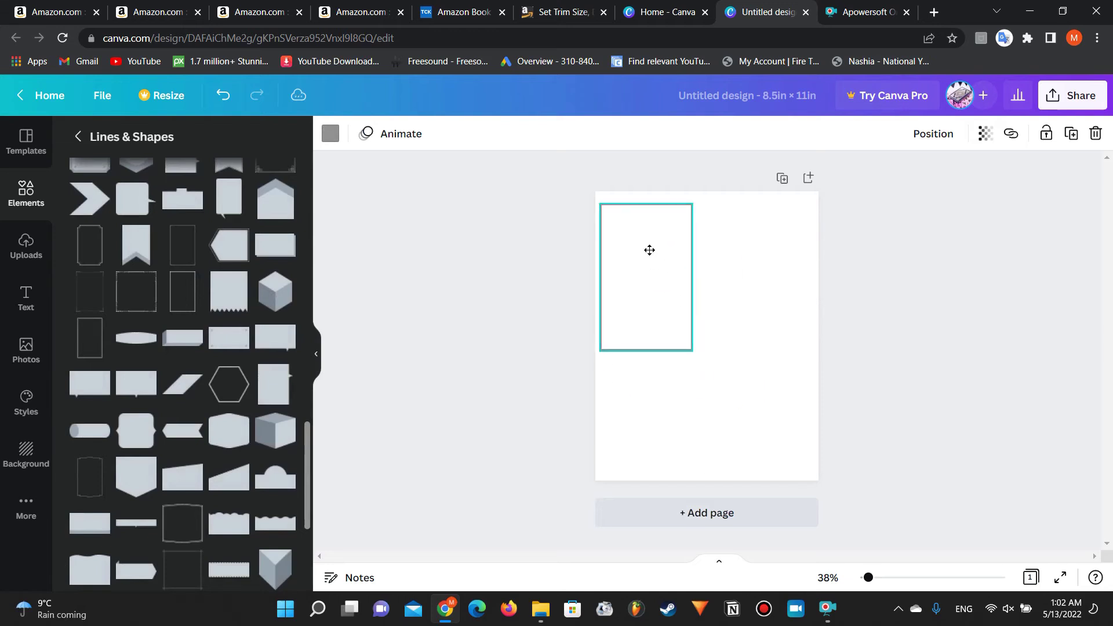
click(331, 133)
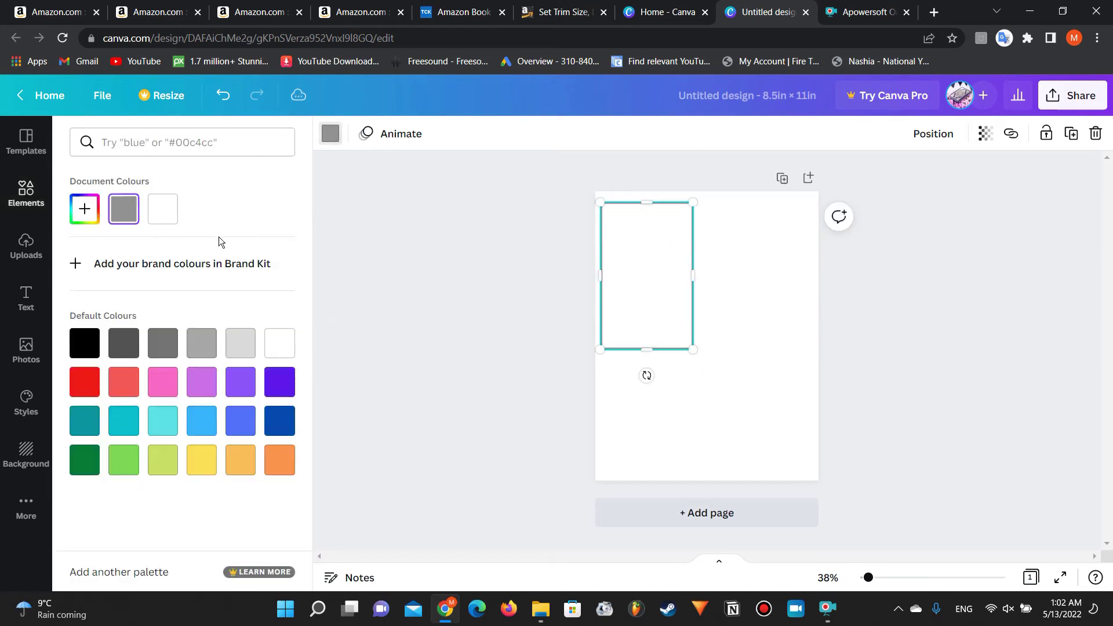
click(100, 341)
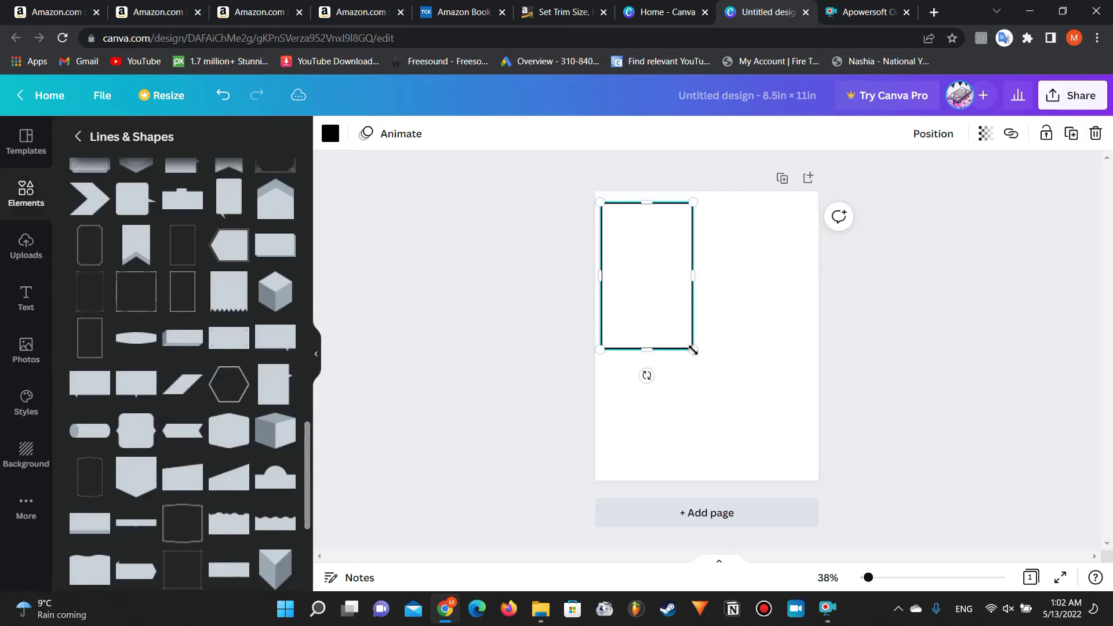
drag(693, 350, 810, 444)
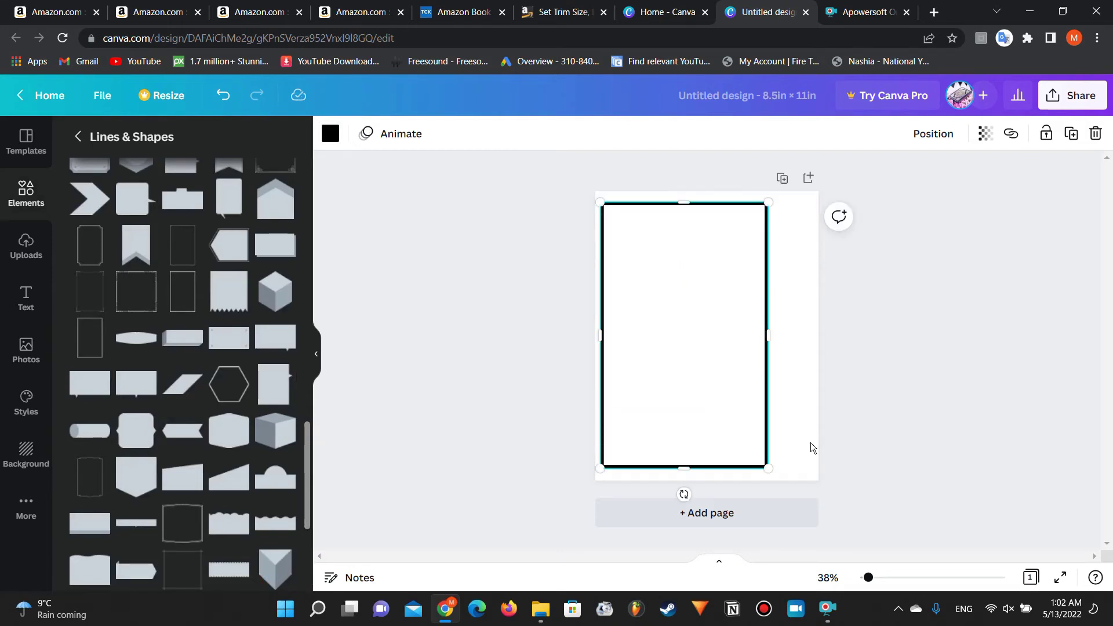
key(Delete)
Step: Add the thin rectangular frame with corner brackets to the page and colour it black
click(97, 284)
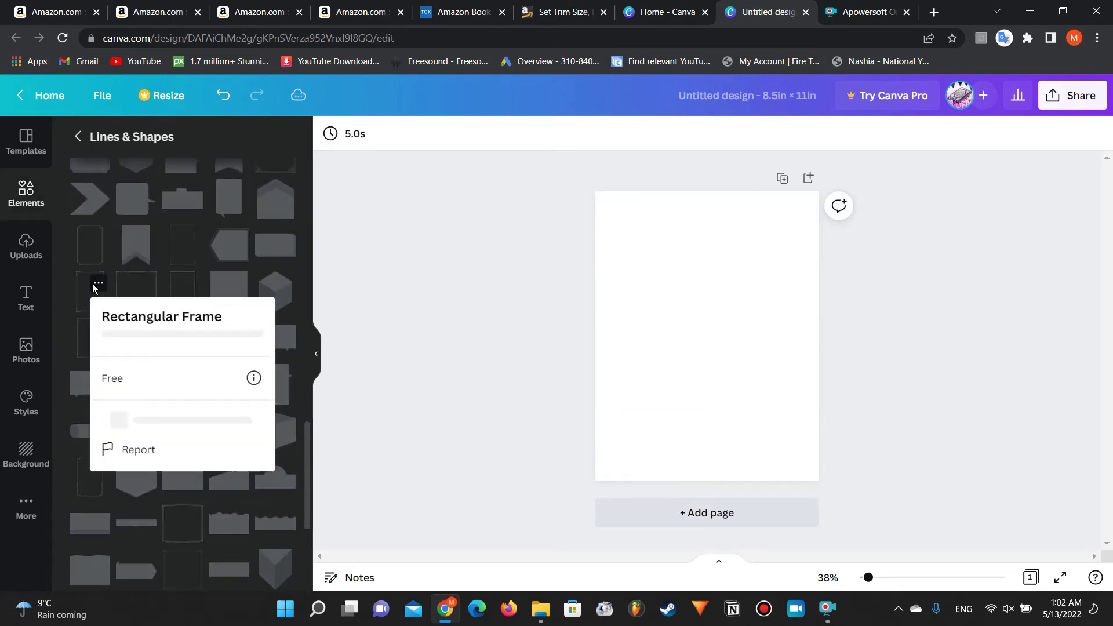
click(85, 260)
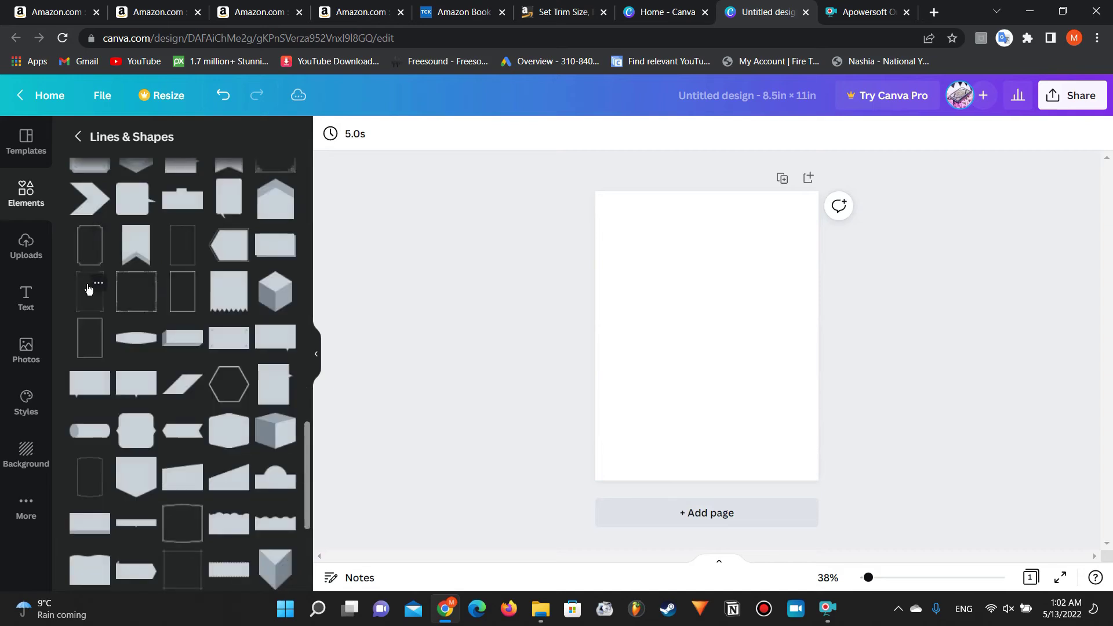
click(88, 288)
drag(729, 306, 683, 270)
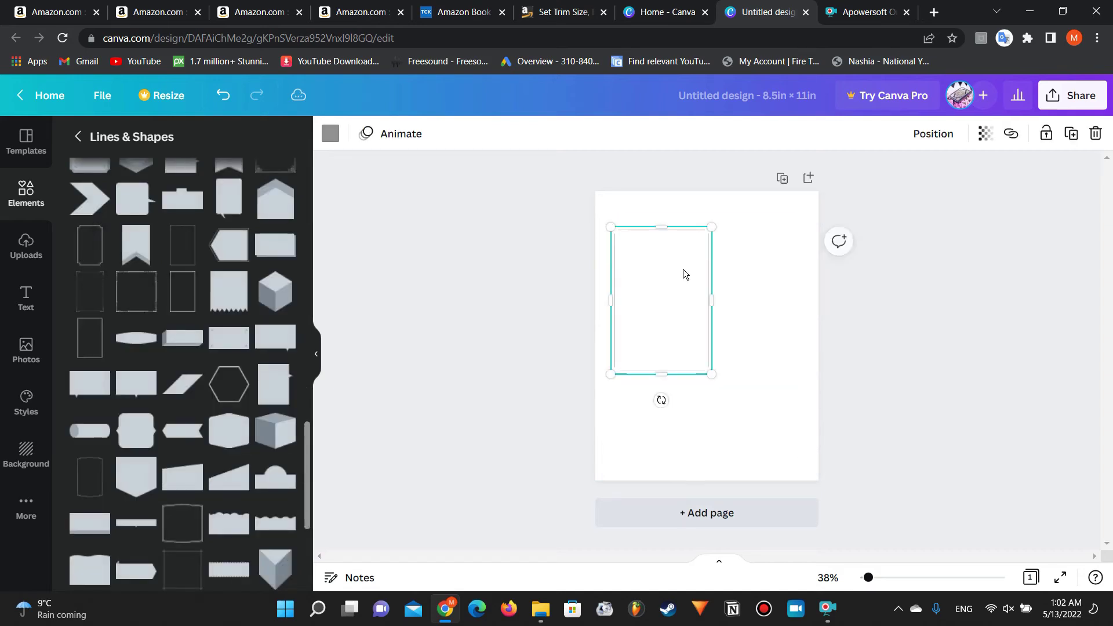
click(330, 133)
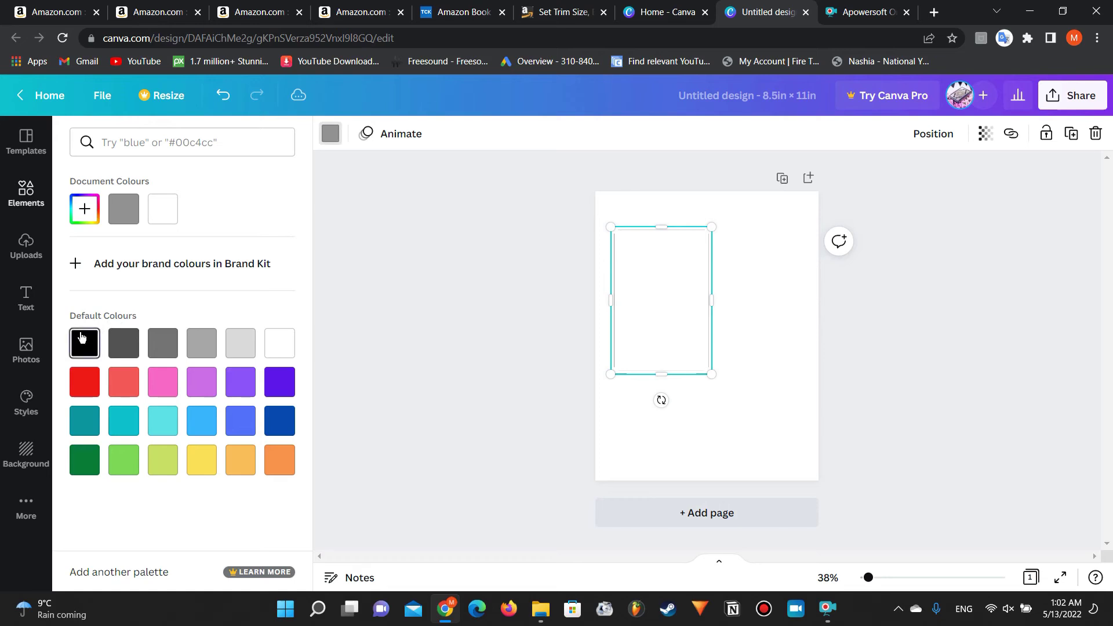
click(82, 339)
key(Escape)
click(583, 288)
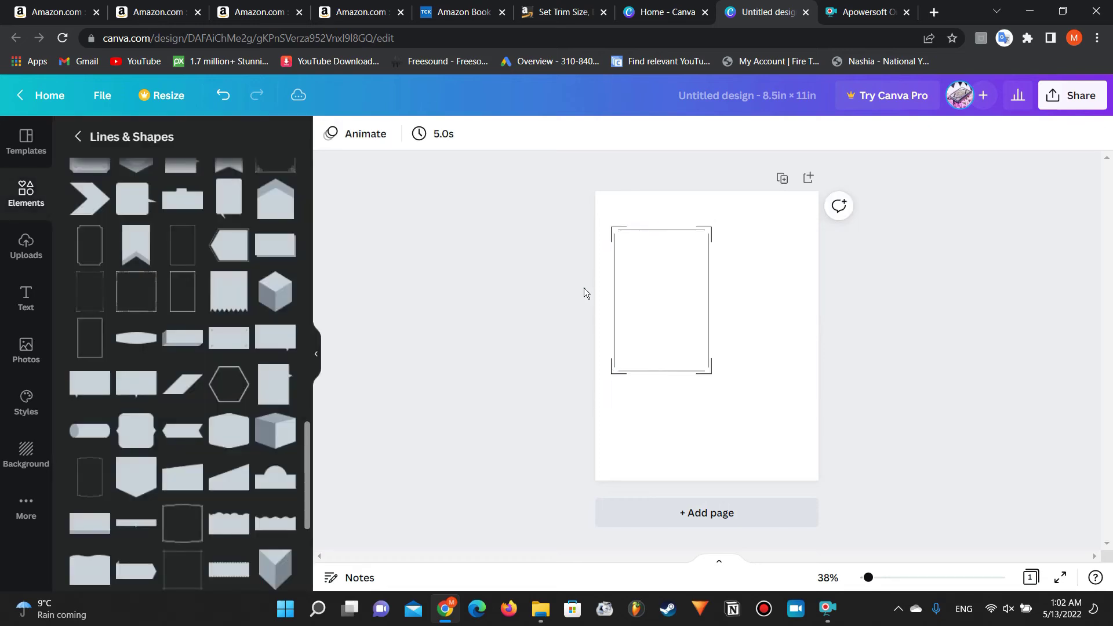
Step: Enlarge the corner-bracket frame to nearly fill the page and centre it, leaving a narrow even margin
click(683, 304)
drag(683, 305, 674, 281)
drag(706, 348, 813, 453)
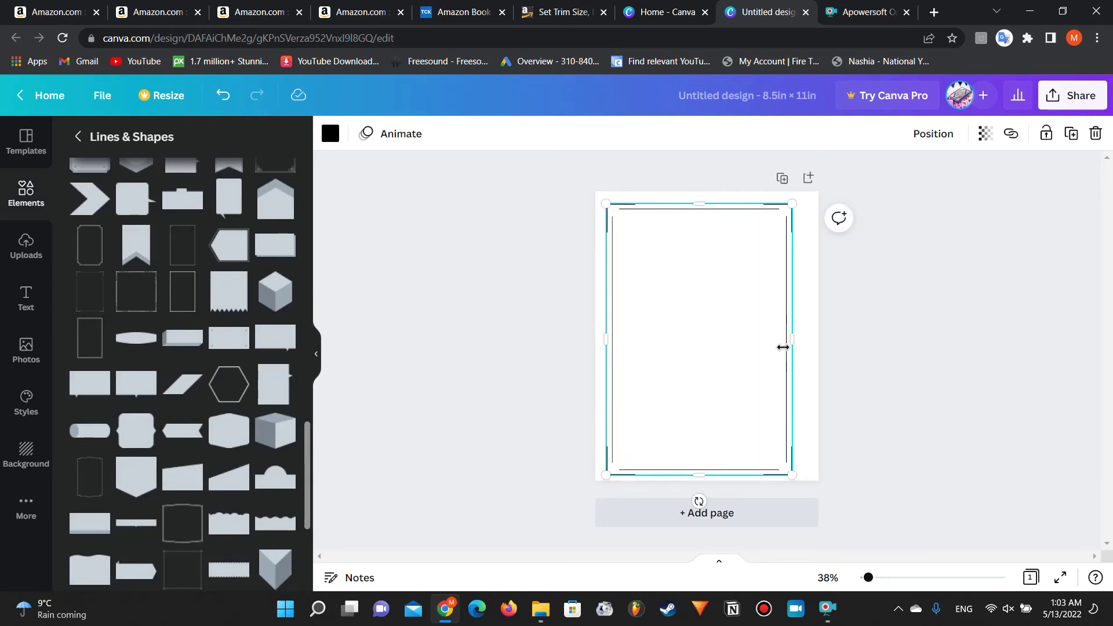
drag(791, 341, 747, 340)
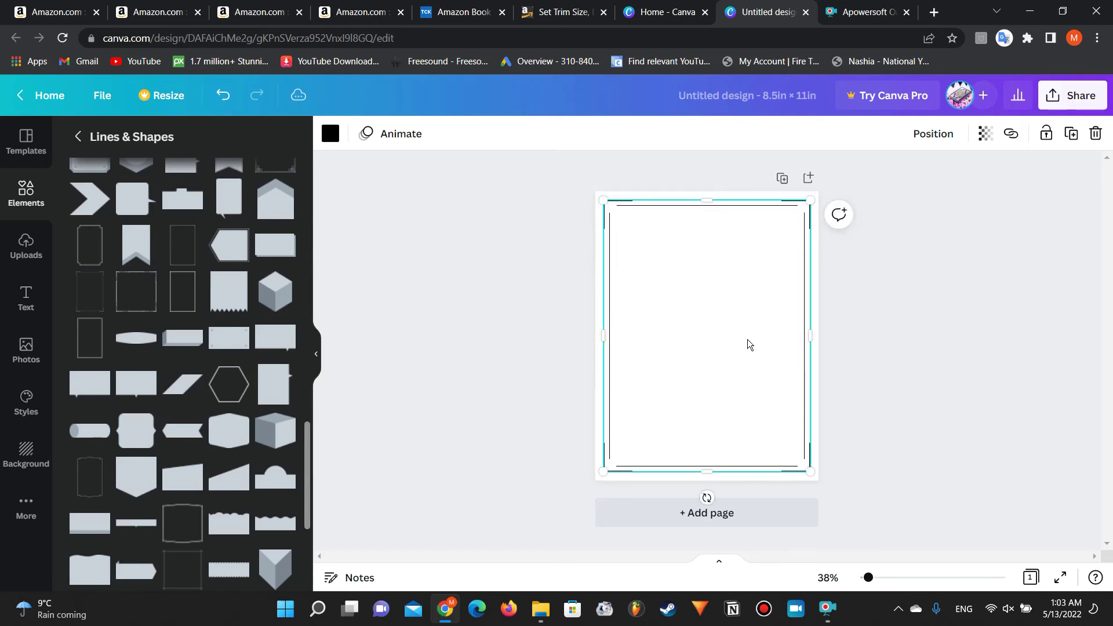
click(452, 300)
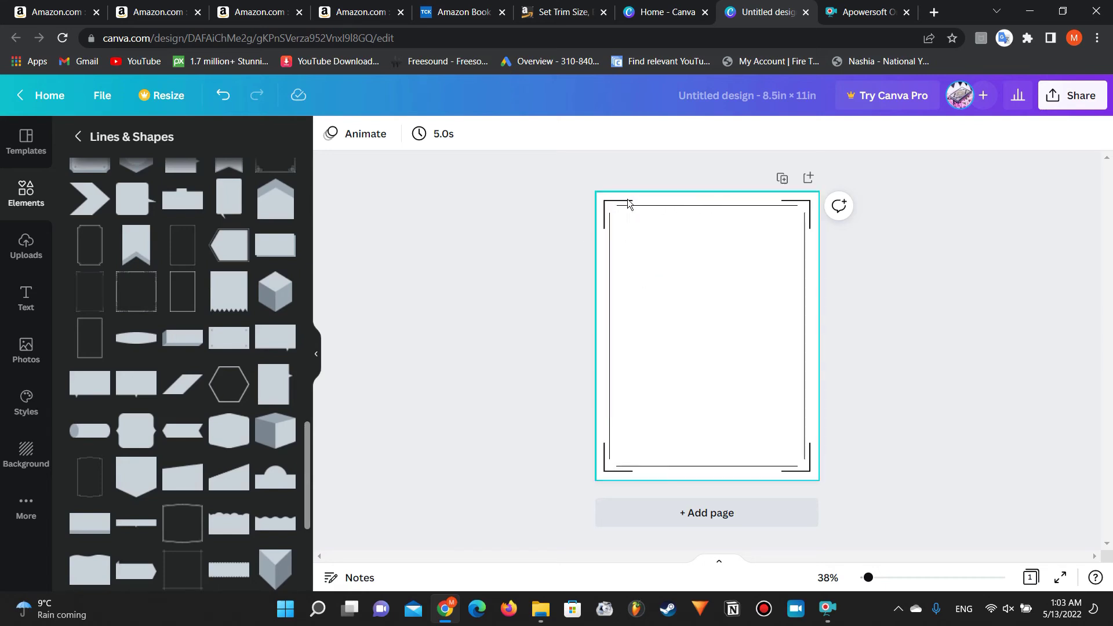
Step: Switch to the KDP help site and open the Set Trim Size, Bleed, and Margins topic under Format Your Paperback
click(565, 11)
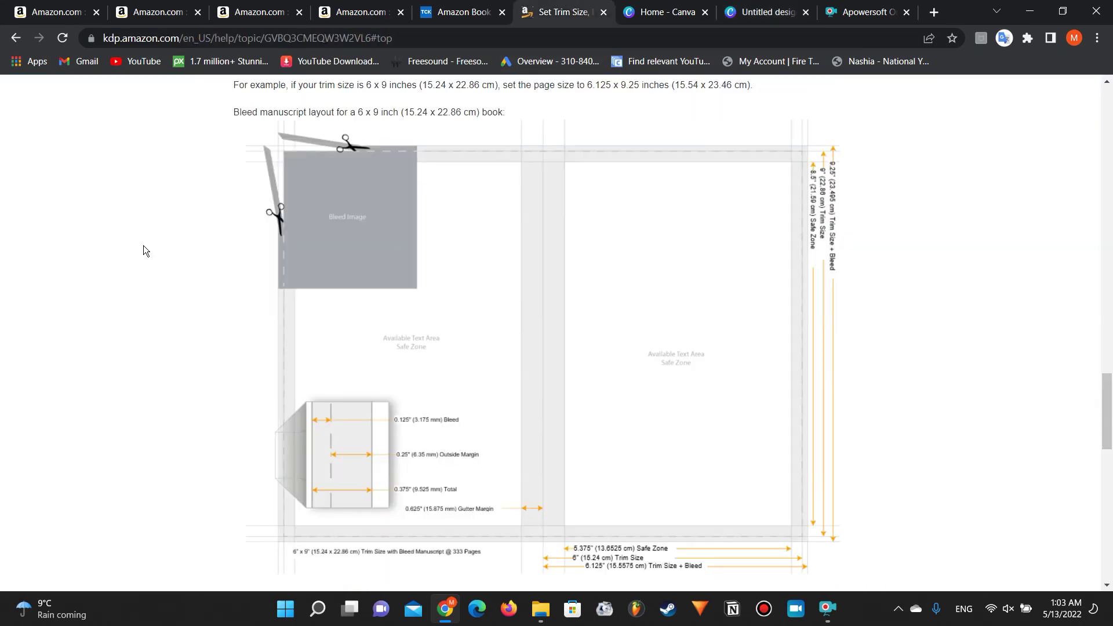
scroll(144, 245, up, 20)
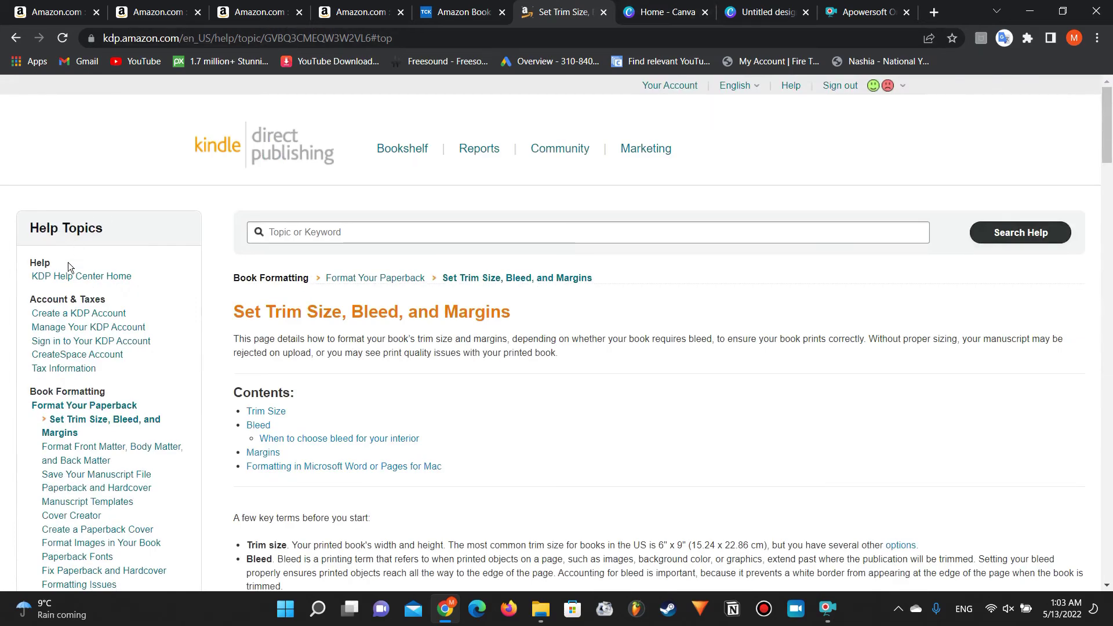
click(790, 86)
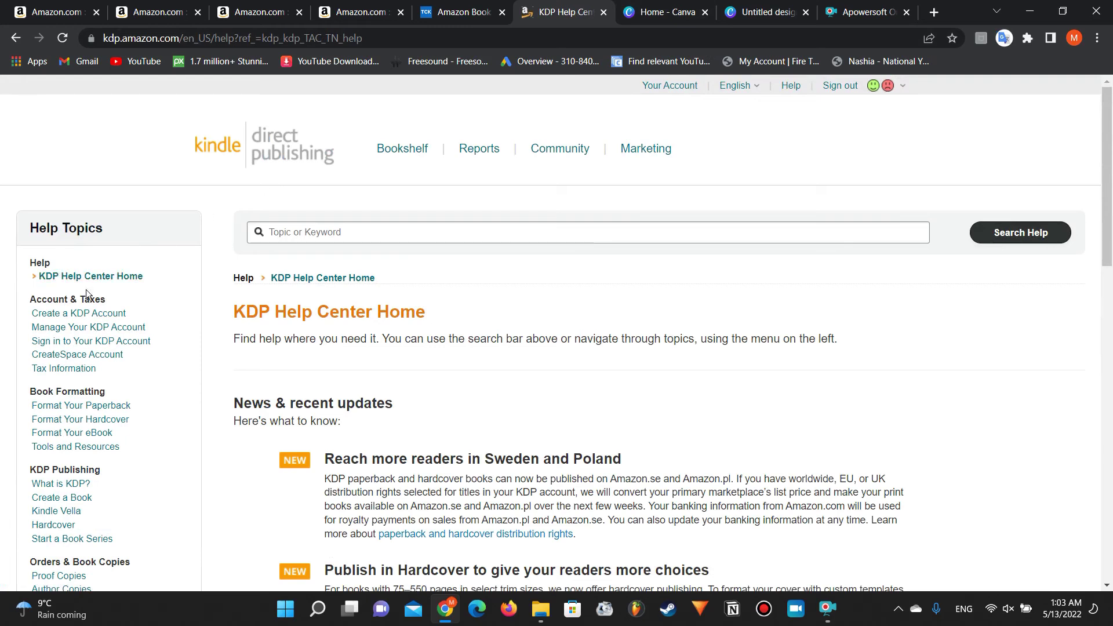
click(65, 406)
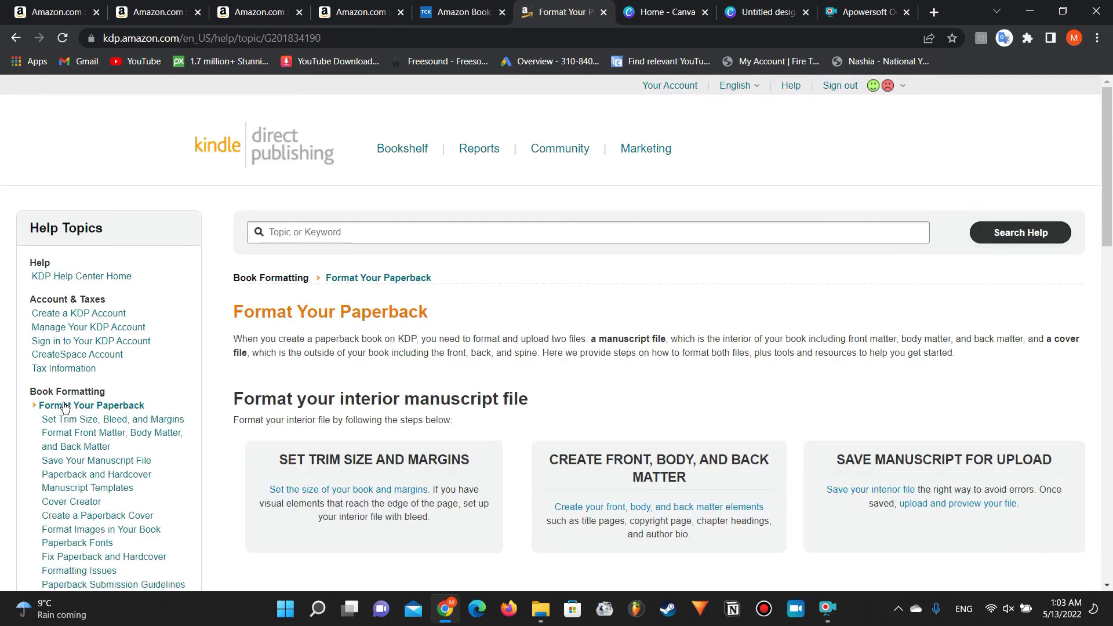
scroll(65, 407, down, 10)
scroll(65, 407, up, 8)
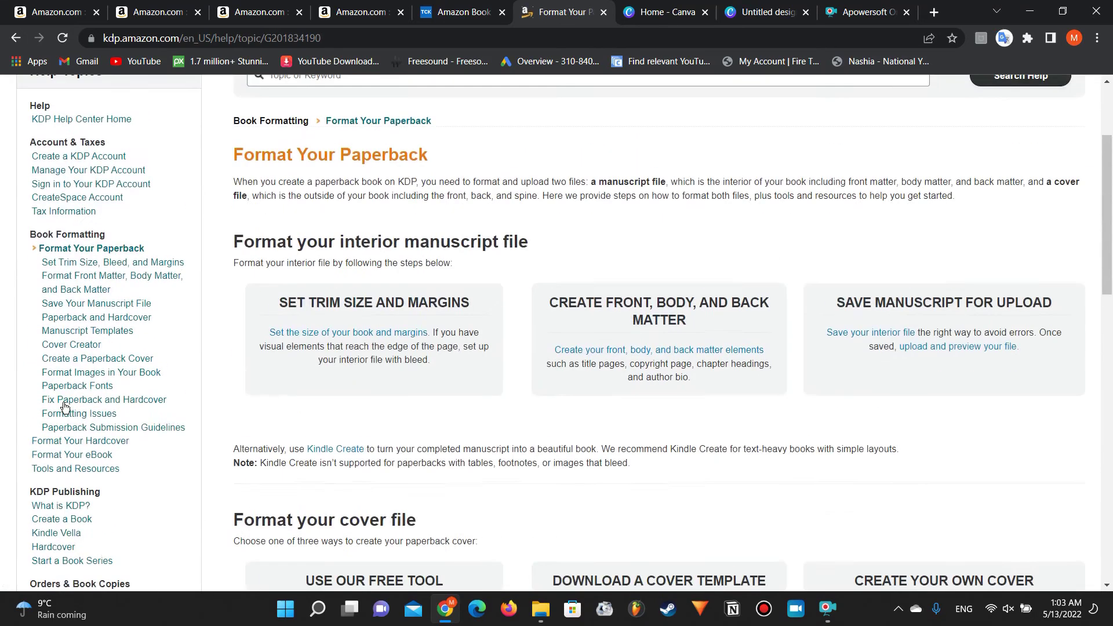
click(111, 264)
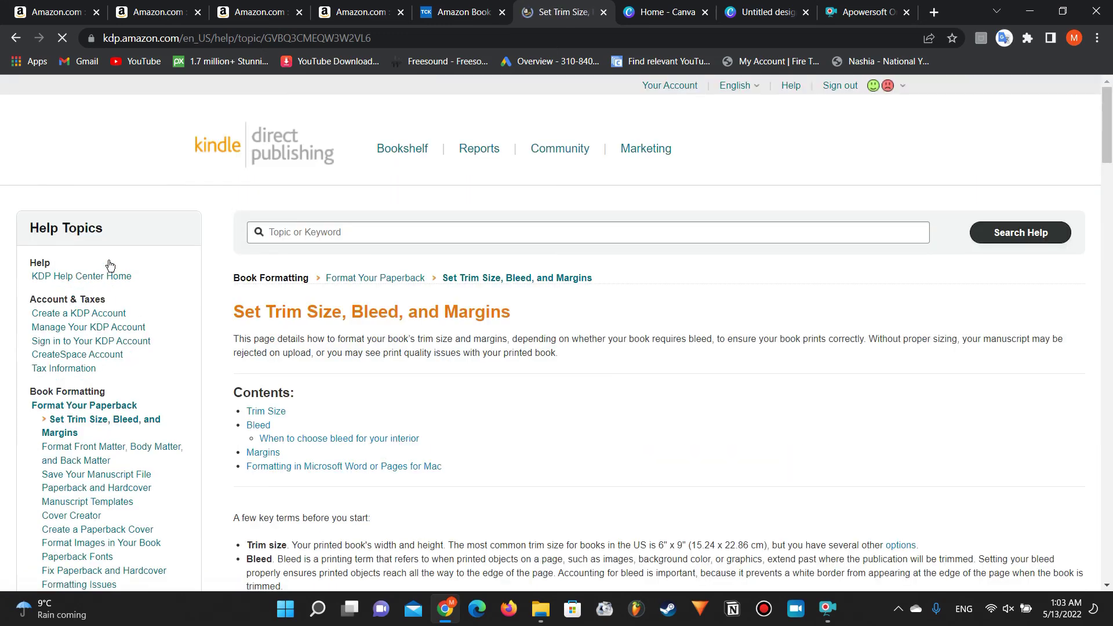
Step: Examine the bleed manuscript layout diagram and the guidance on when to choose bleed for the interior
scroll(279, 328, down, 10)
scroll(280, 328, down, 15)
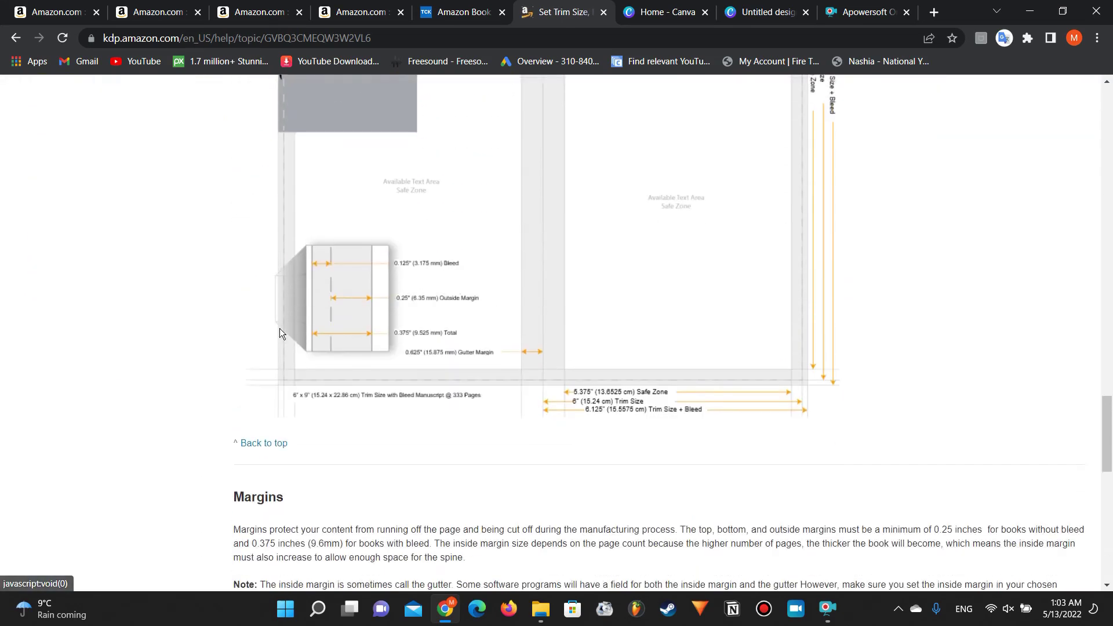
scroll(280, 329, up, 5)
scroll(471, 240, down, 3)
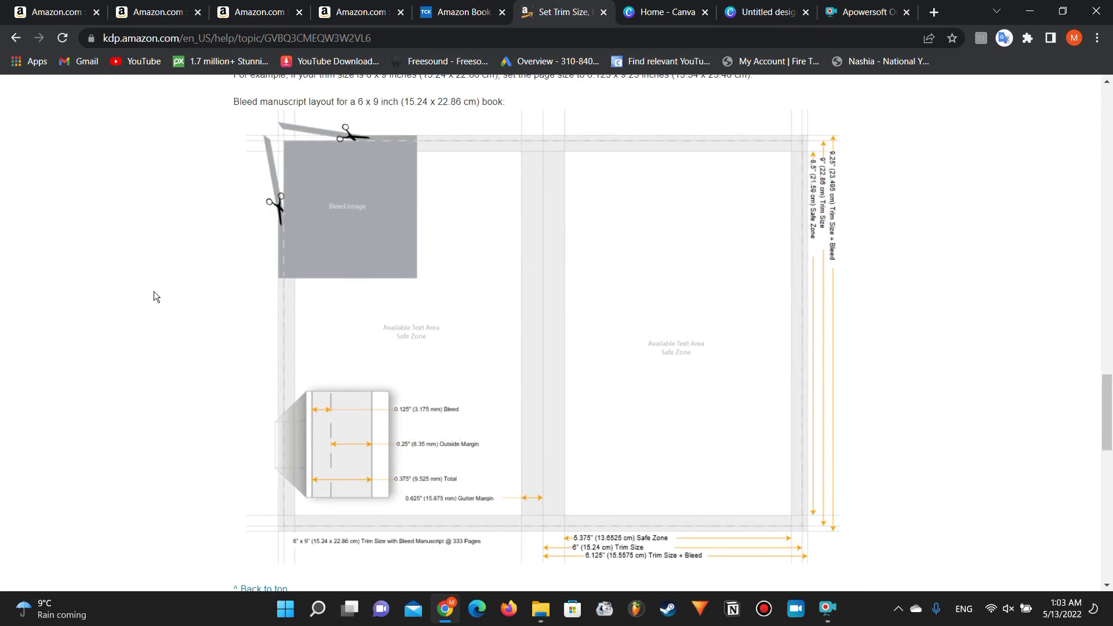
scroll(155, 291, down, 3)
scroll(154, 291, up, 10)
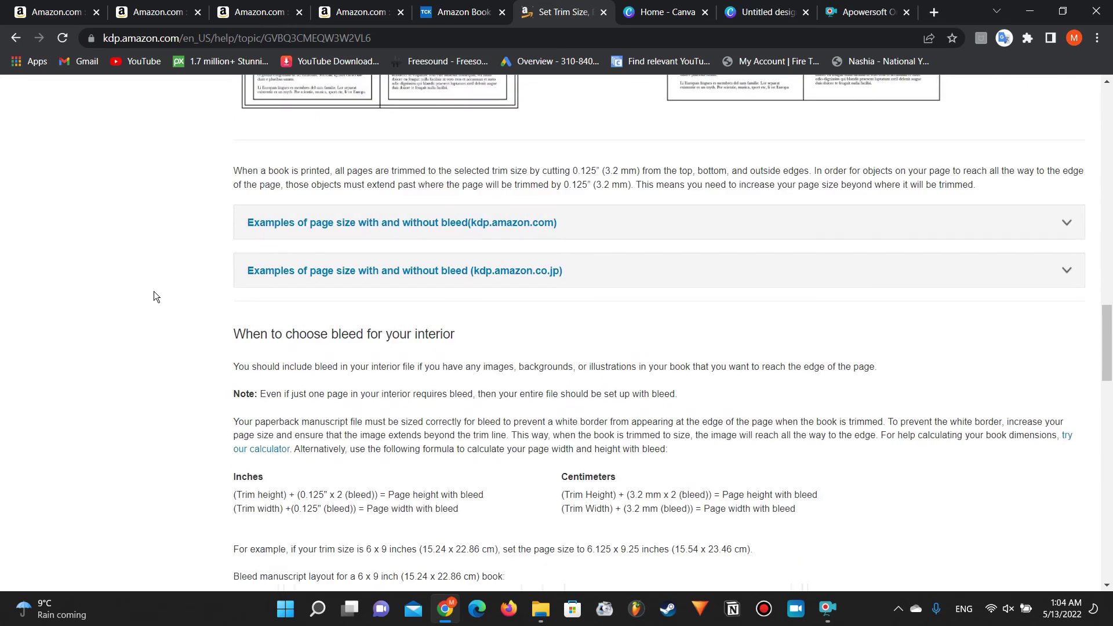
Step: Return to the Canva sketchbook design and duplicate the bordered page until there are seven pages
click(751, 8)
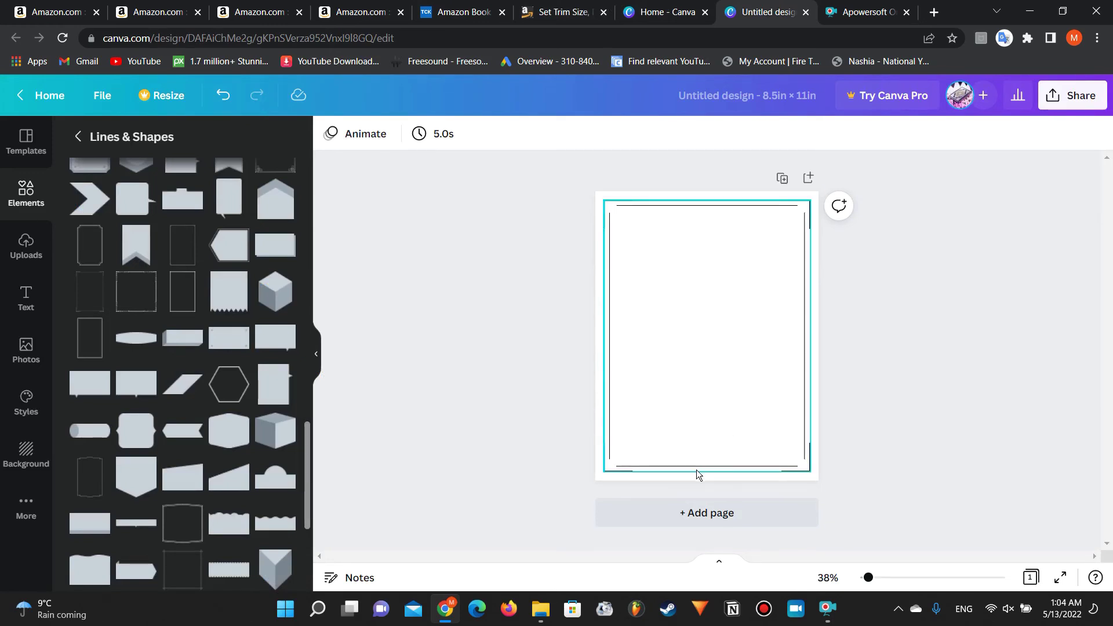
click(781, 179)
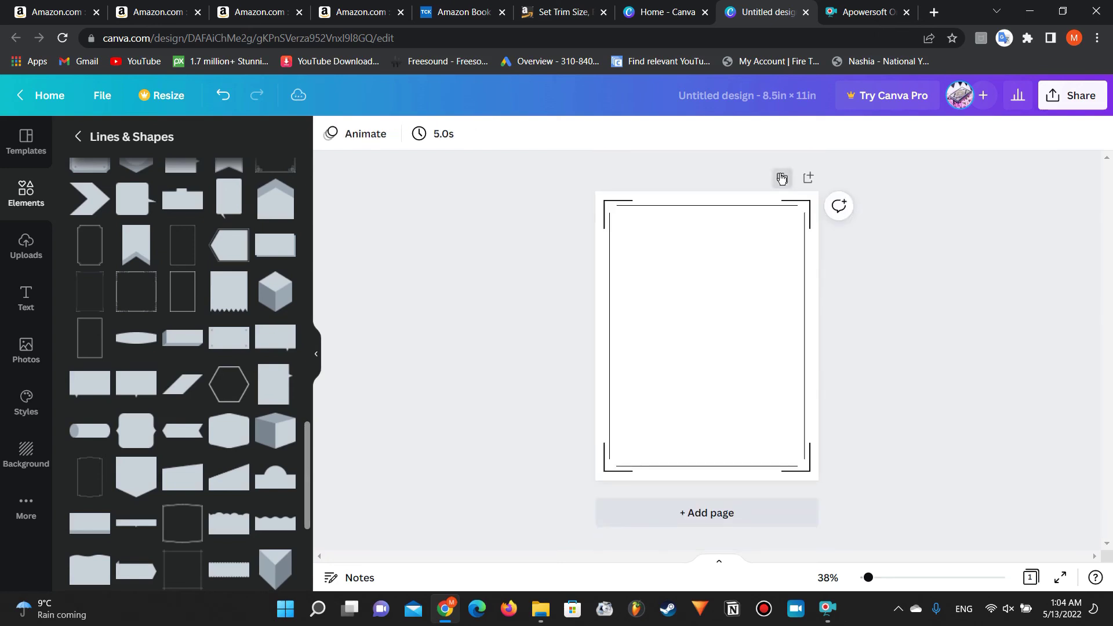
click(489, 228)
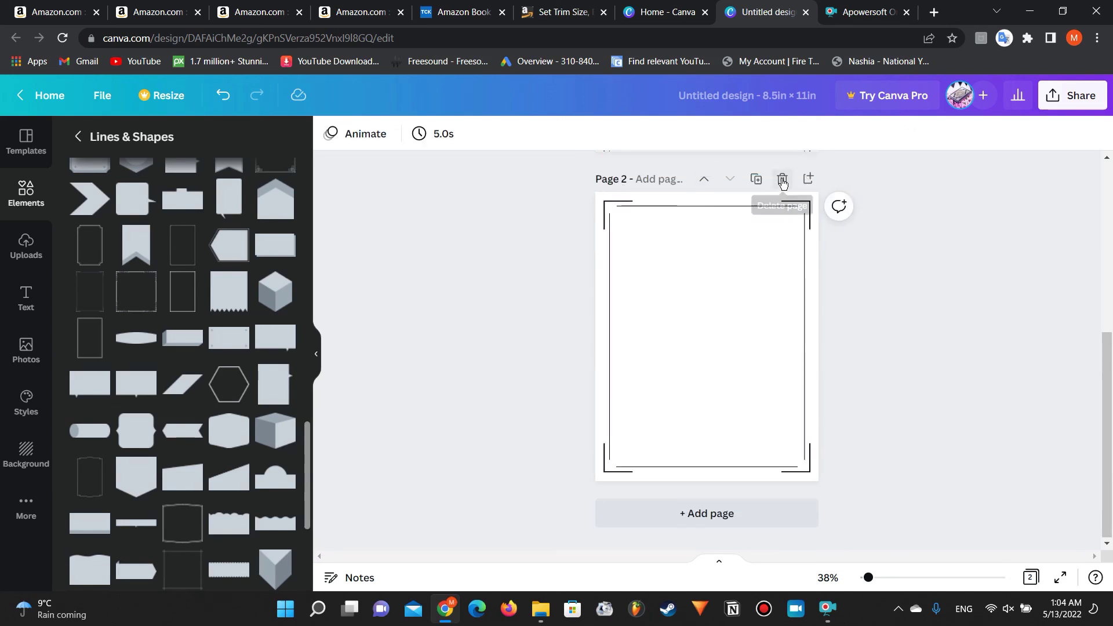
click(760, 177)
click(757, 180)
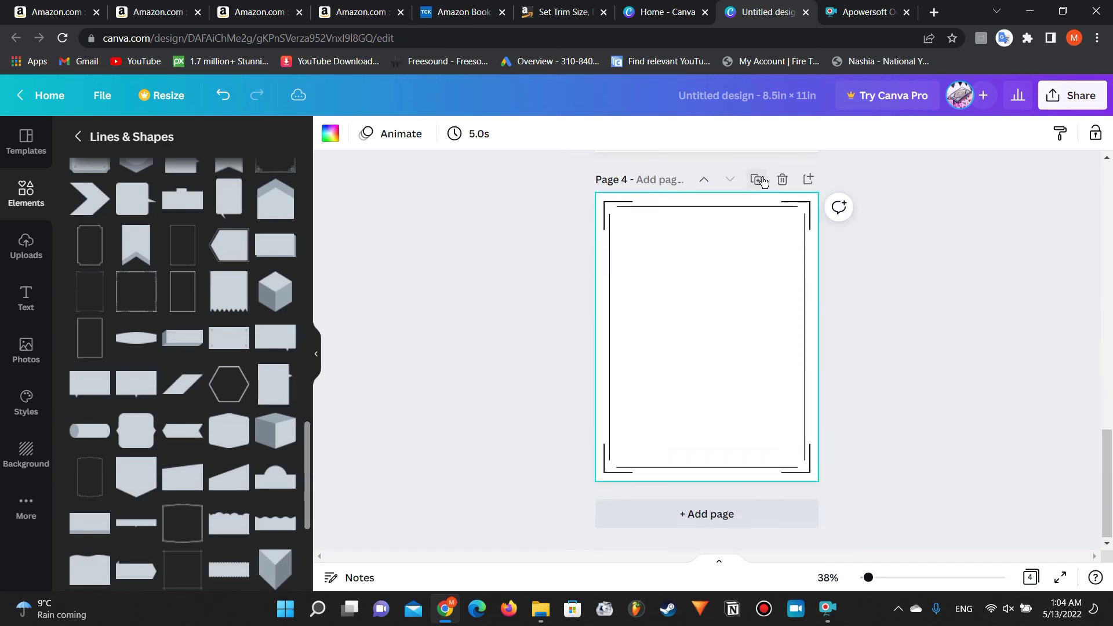
click(756, 181)
click(757, 180)
click(757, 181)
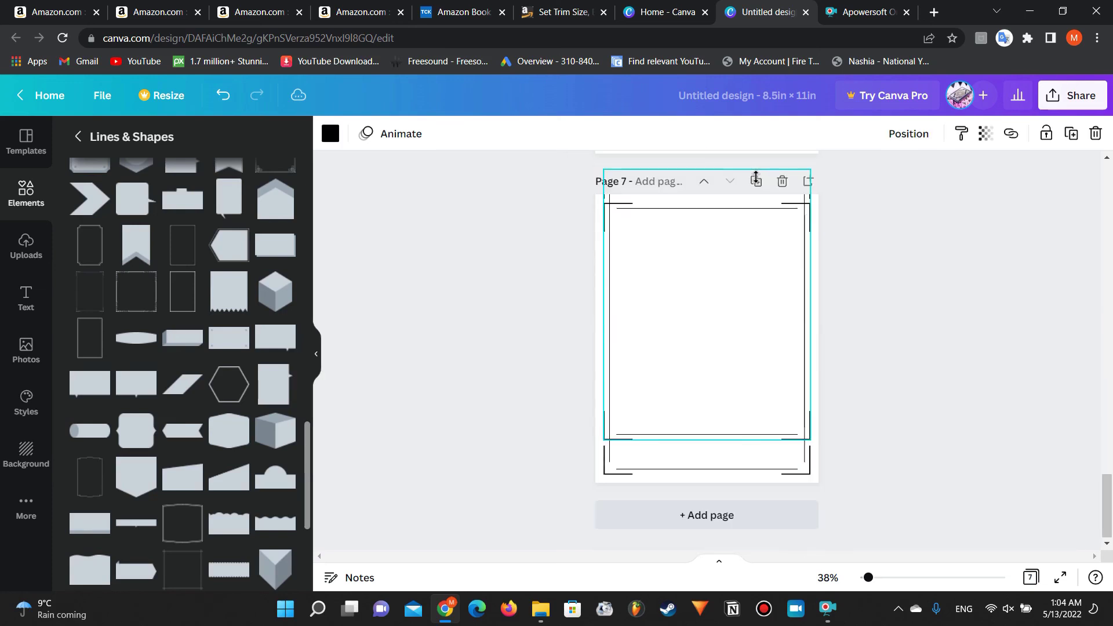
Step: Undo the accidental shift of the border frame overlapping page 7
click(521, 232)
click(677, 301)
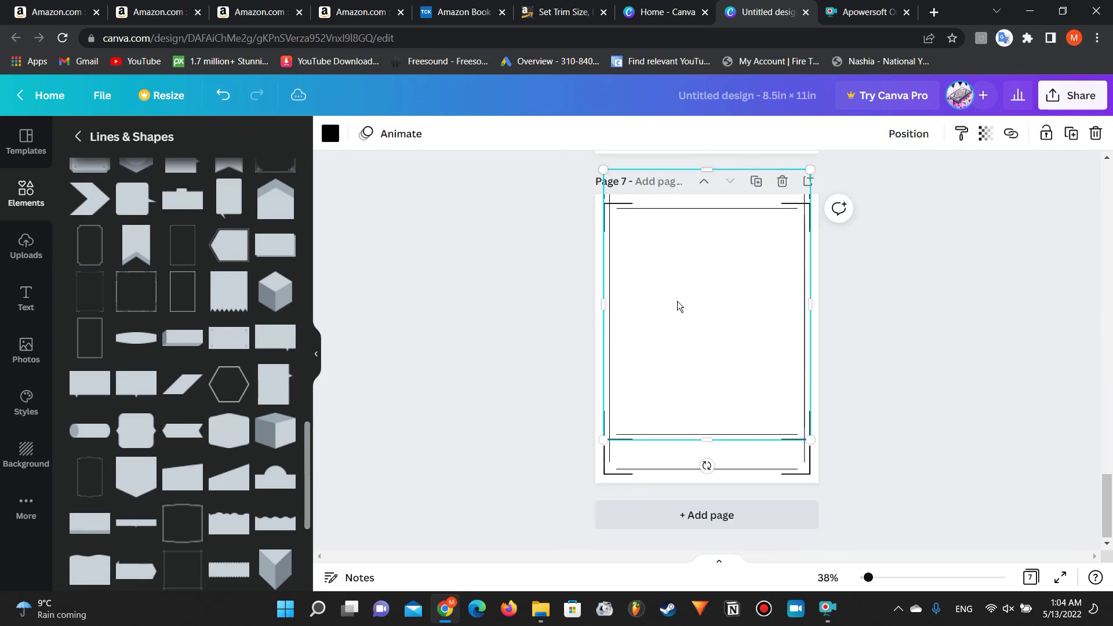
key(ctrl+z)
key(ctrl+z)
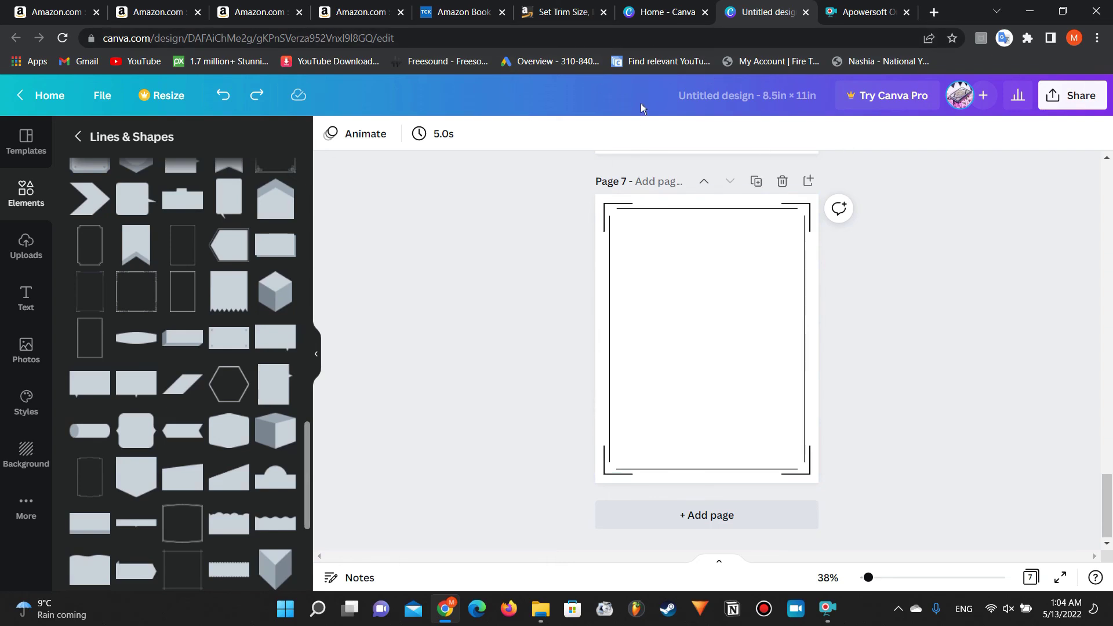
Step: Switch to the Canva home page with the custom-size options
click(669, 12)
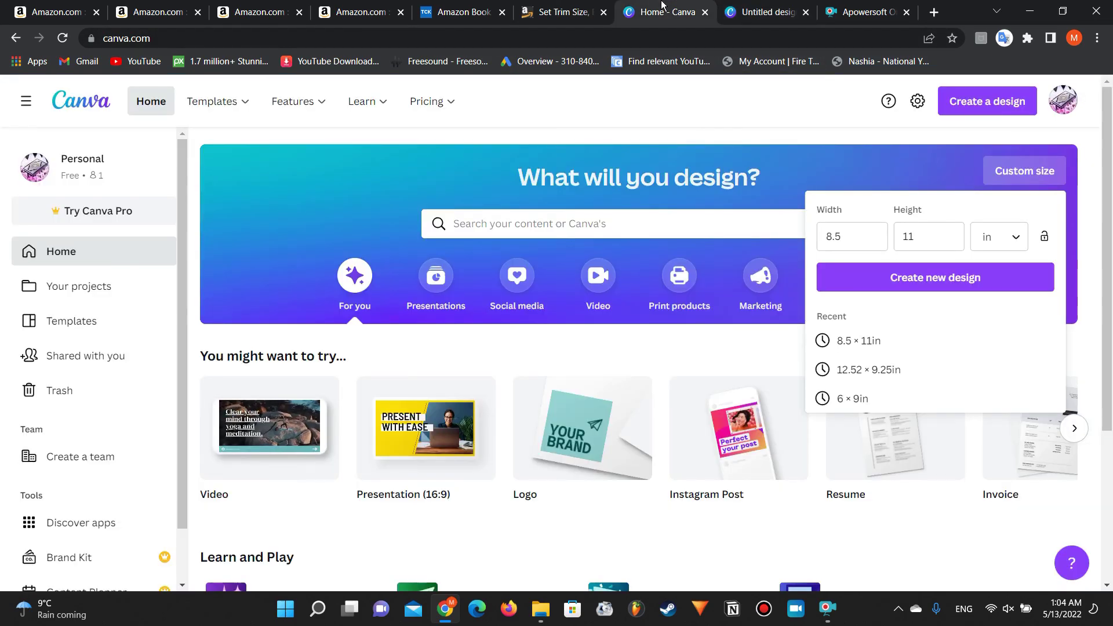